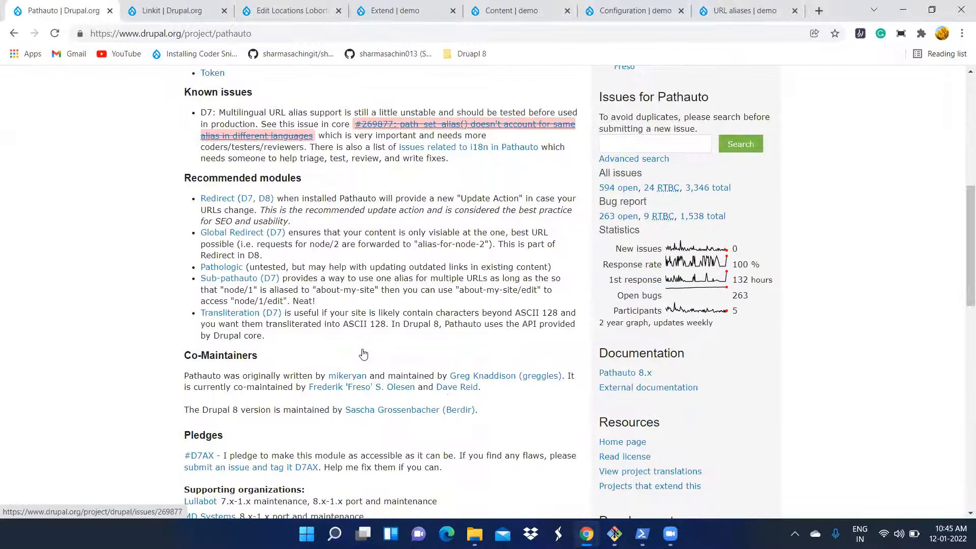
Review the Pathauto project page, including its requirements, known issues, recommended modules and available download releases.
scroll(364, 353, "up", 11)
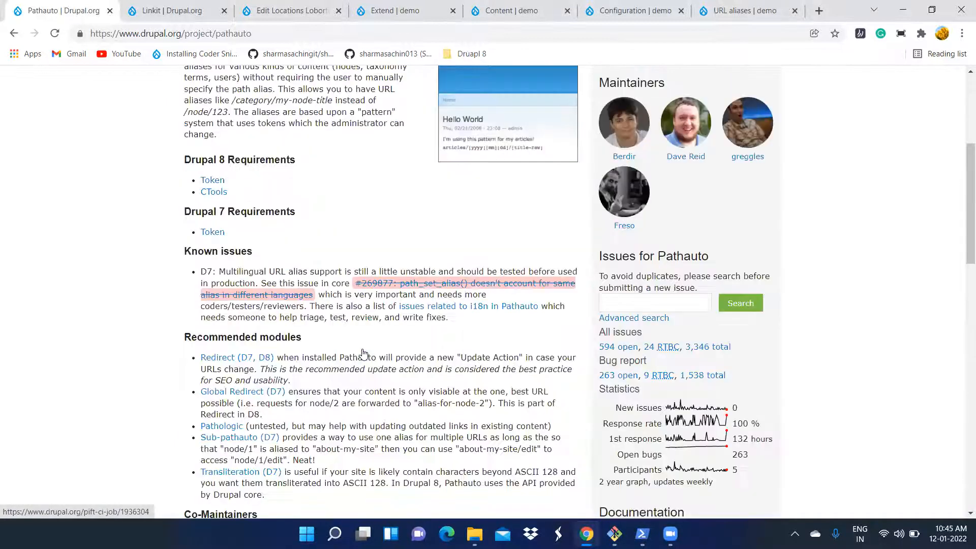
scroll(364, 352, "up", 5)
scroll(363, 352, "down", 5)
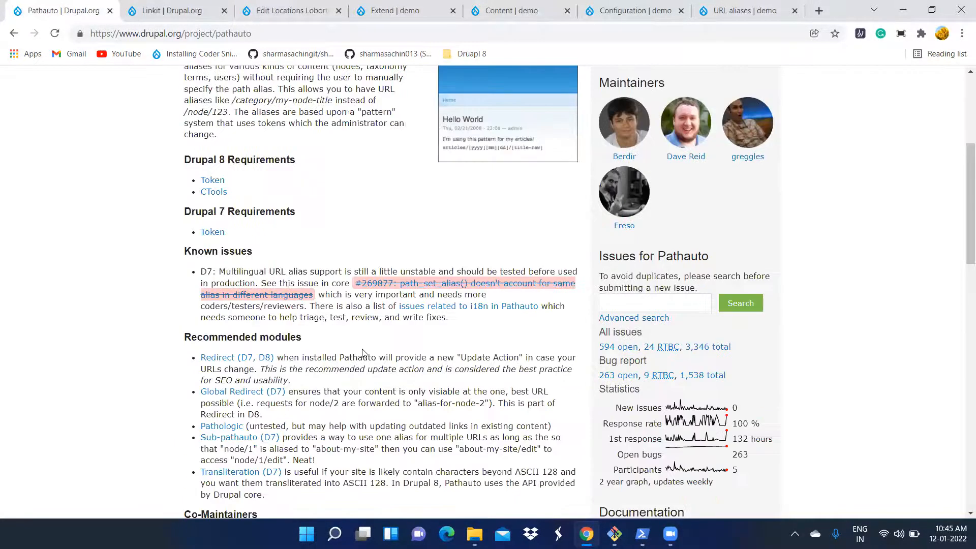
scroll(363, 352, "down", 5)
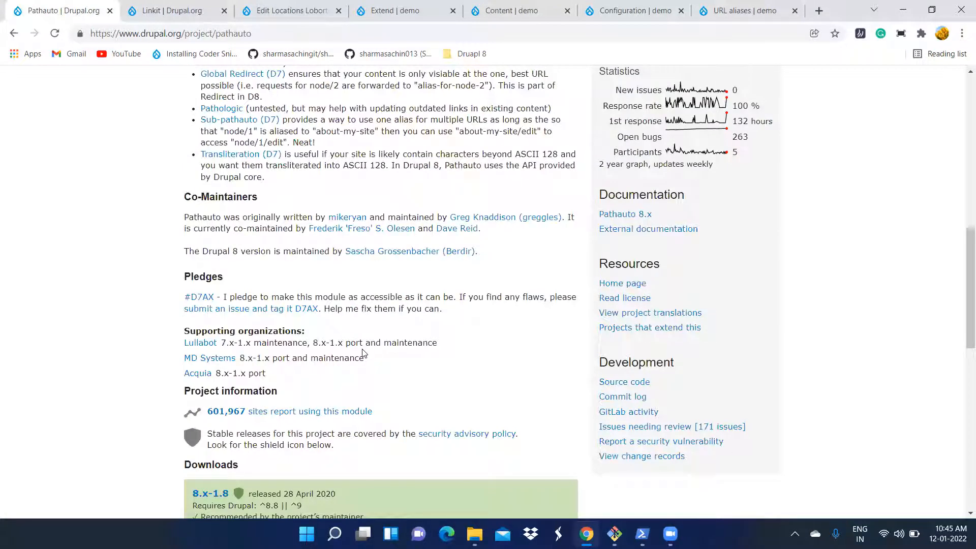
scroll(364, 353, "down", 1)
scroll(363, 353, "down", 5)
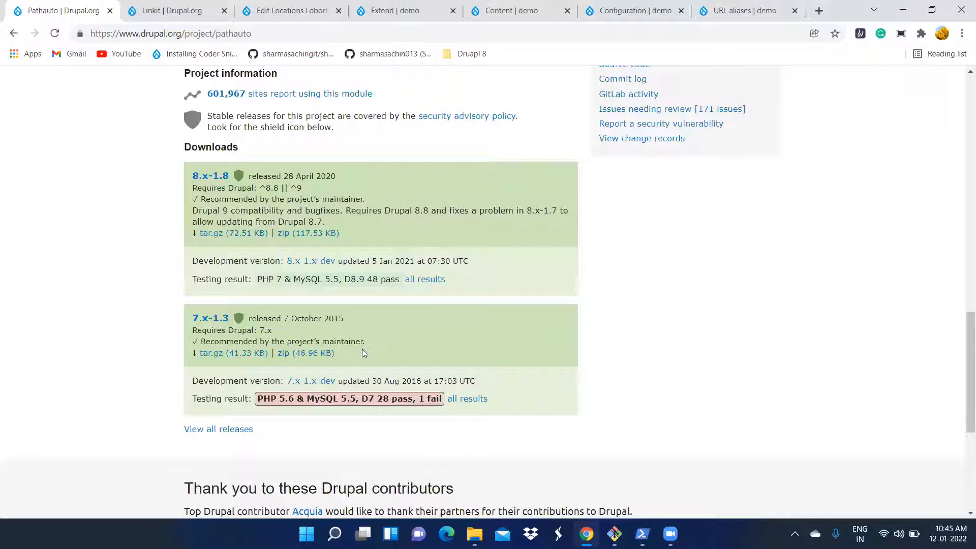
scroll(363, 353, "up", 3)
scroll(362, 350, "up", 3)
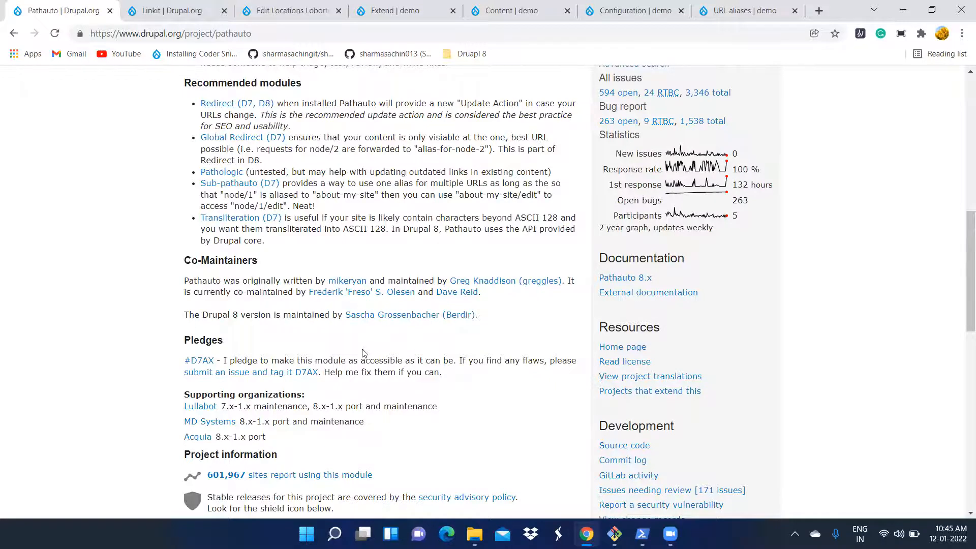
scroll(363, 353, "down", 4)
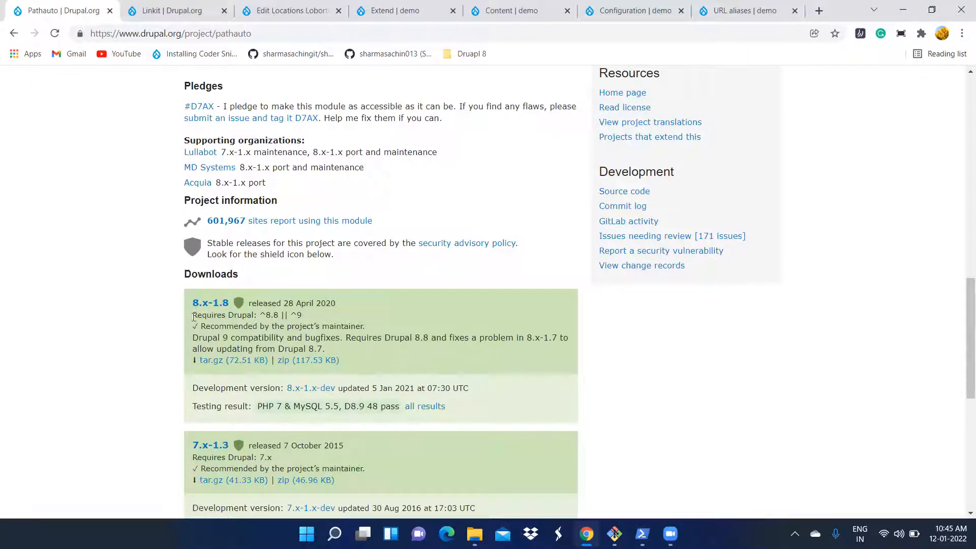
scroll(359, 355, "up", 1)
scroll(359, 354, "up", 9)
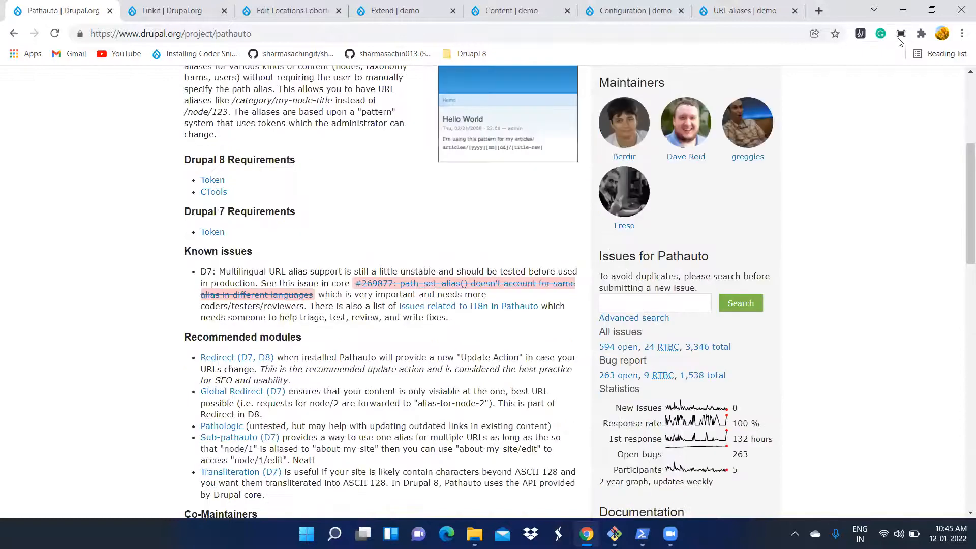
Examine the Token and CTools entries under Drupal 8 Requirements in full-screen view, and return to the maximized browser window.
key("F11")
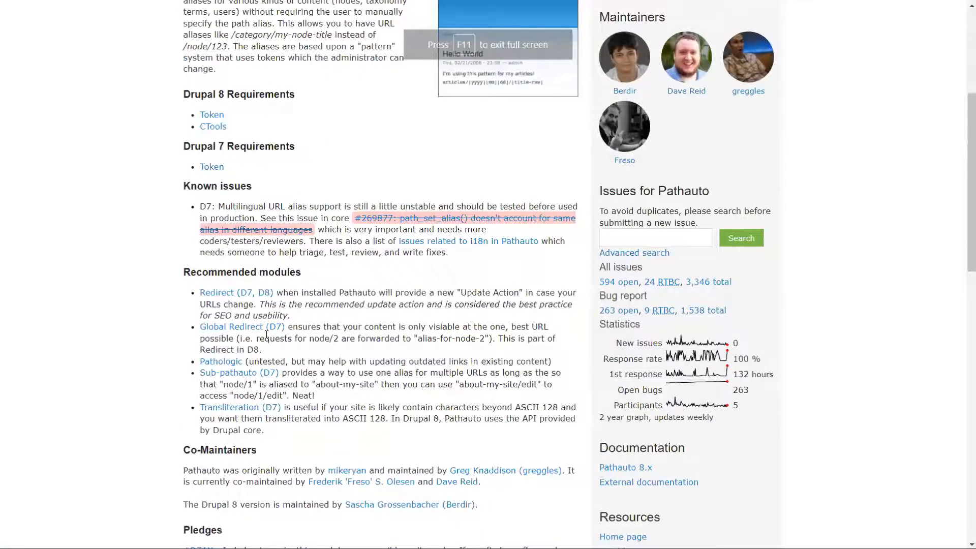
scroll(266, 334, "up", 5)
scroll(226, 310, "down", 2)
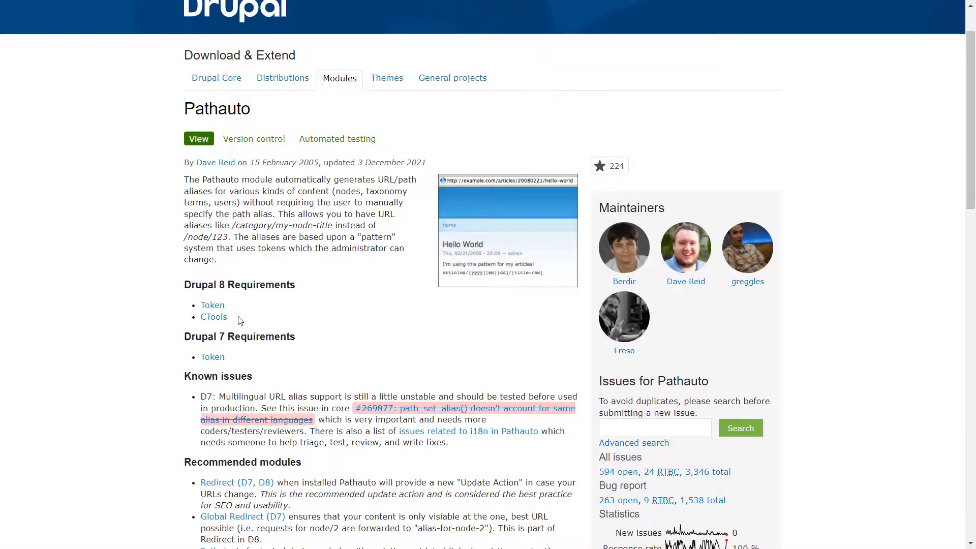
left_click_drag(240, 320, 198, 305)
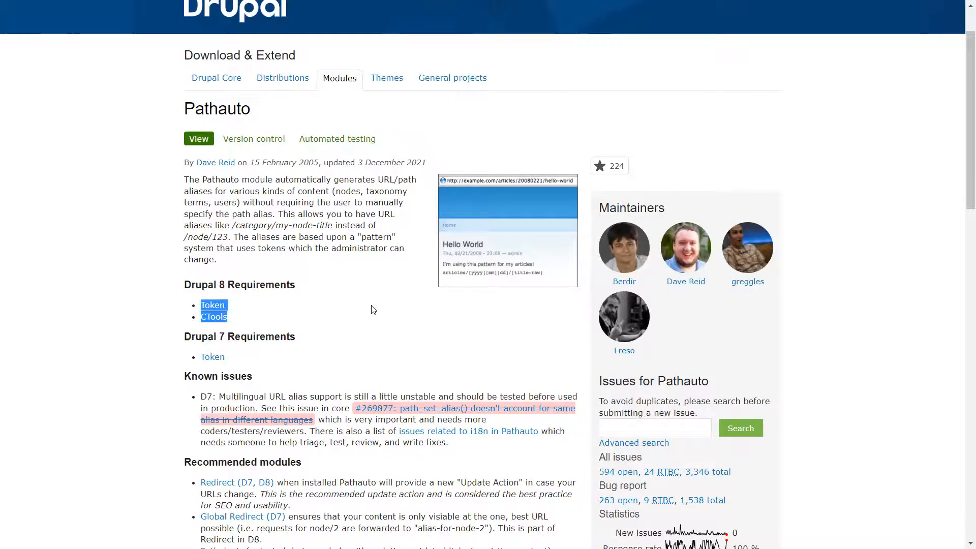
scroll(374, 310, "up", 2)
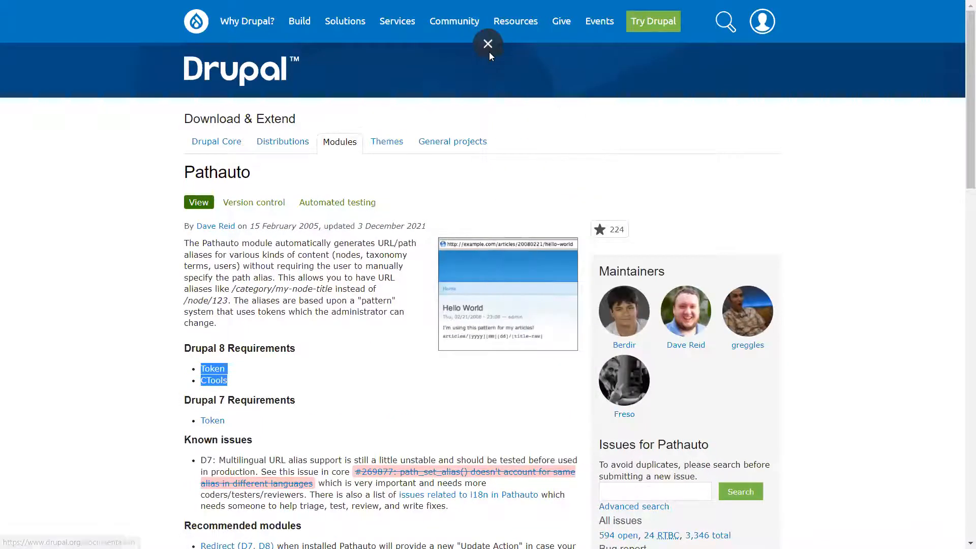
left_click(485, 48)
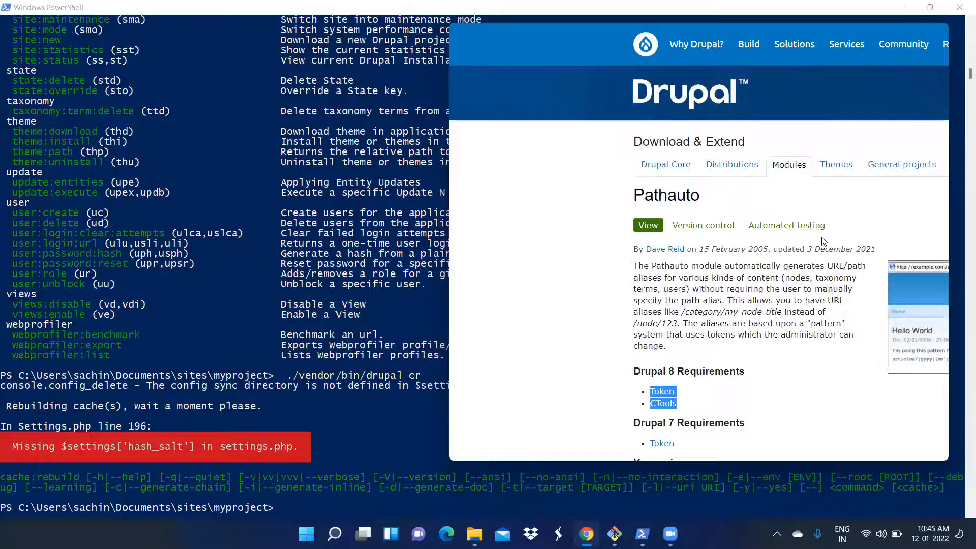
left_click(905, 33)
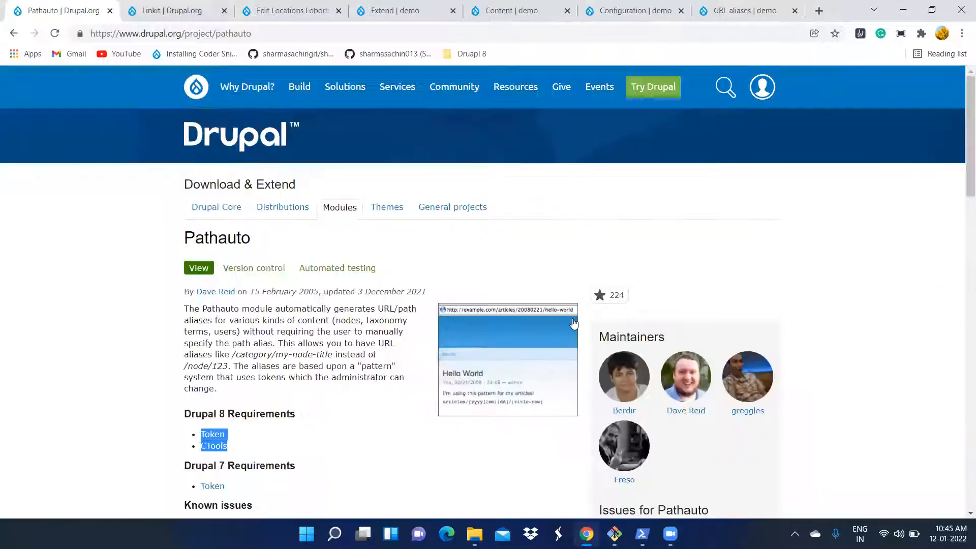
Switch to the Git Bash terminal and examine the composer require drupal/pathauto command and the packages it locked.
left_click(614, 534)
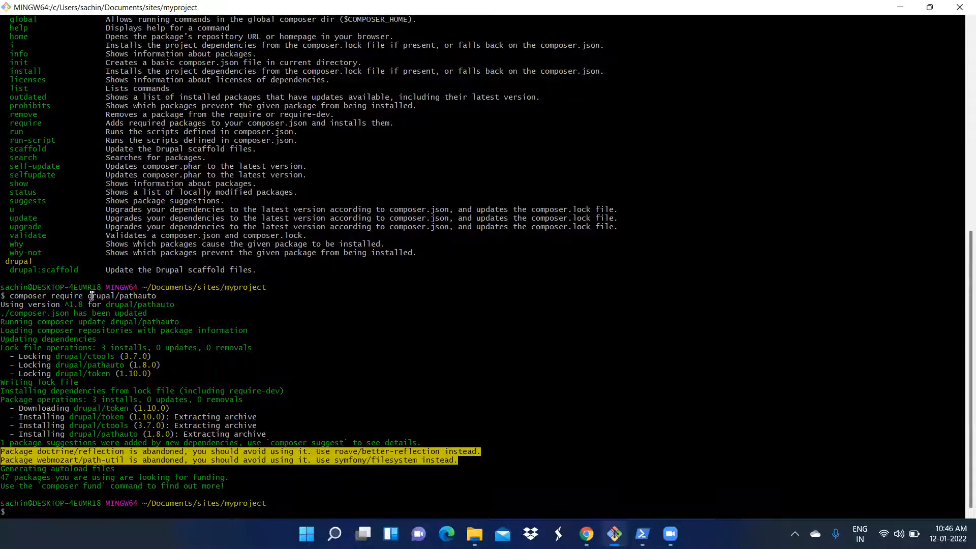
left_click_drag(91, 296, 253, 299)
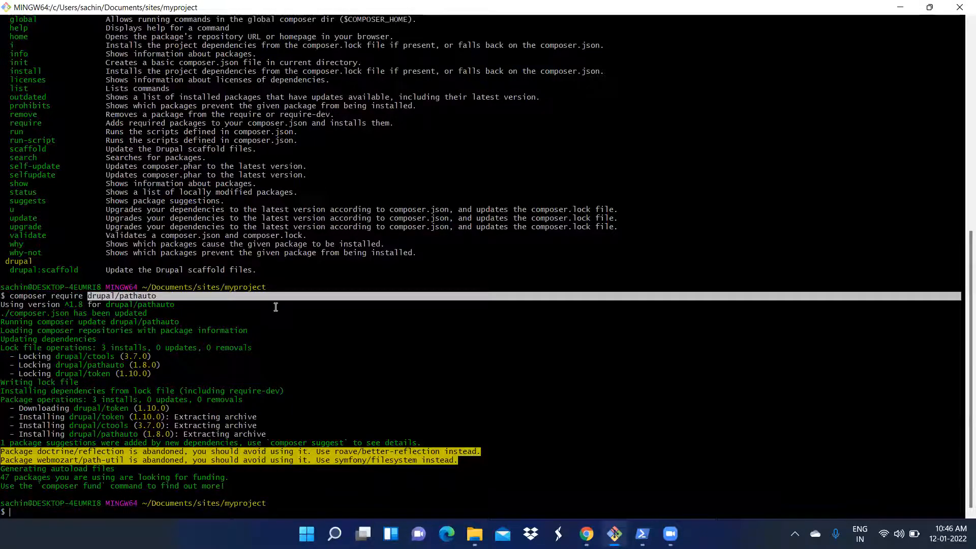
left_click(275, 307)
left_click_drag(20, 353, 184, 373)
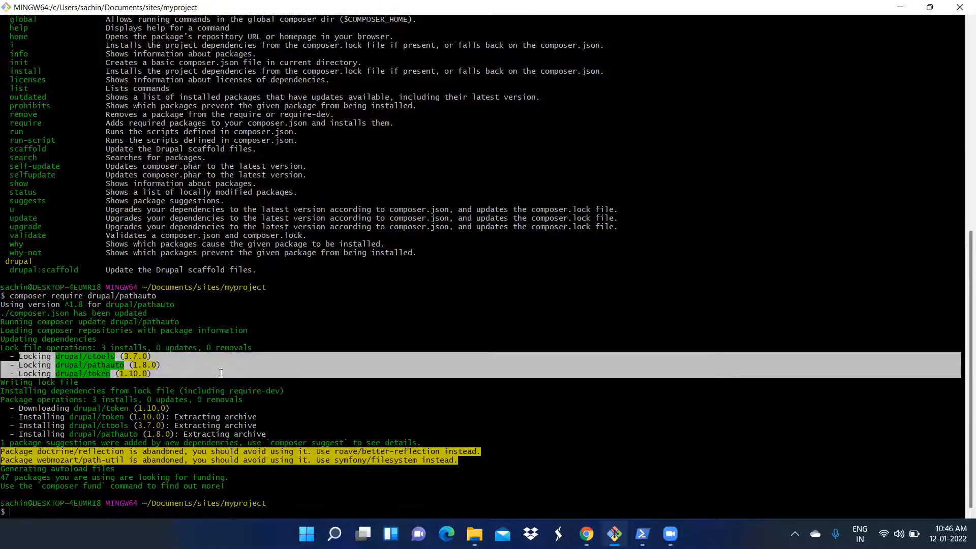
left_click(214, 372)
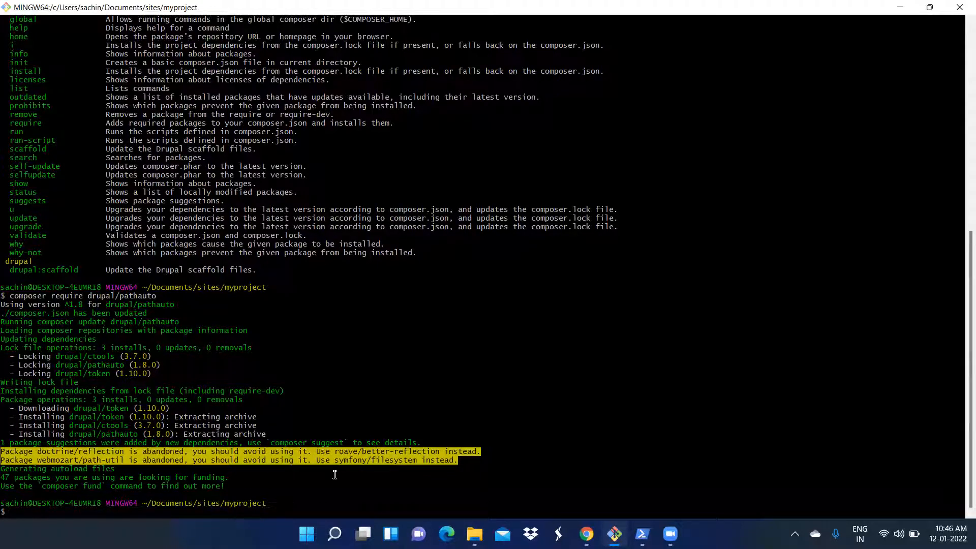
Switch to Chrome and filter the demo site's Extend module list by "too".
left_click(585, 448)
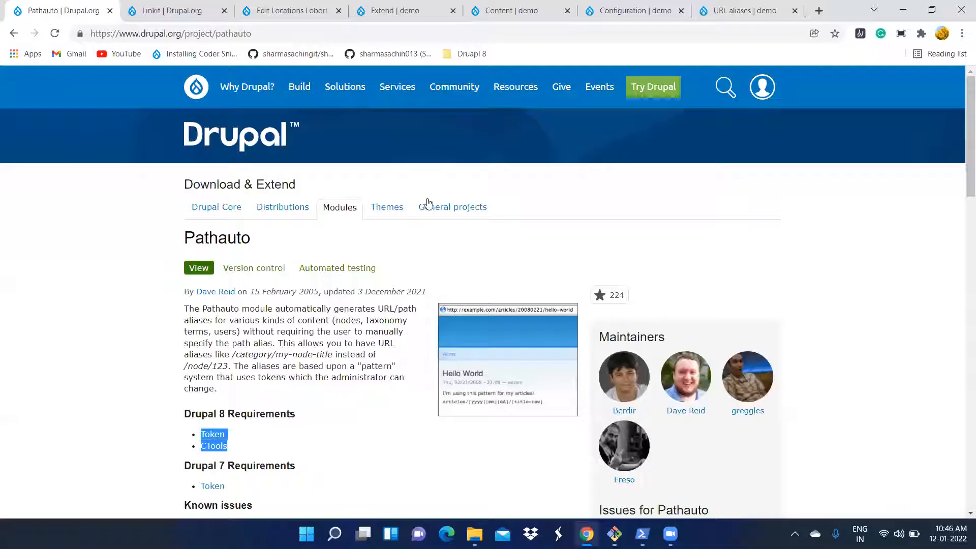
left_click(383, 7)
scroll(255, 248, "down", 3)
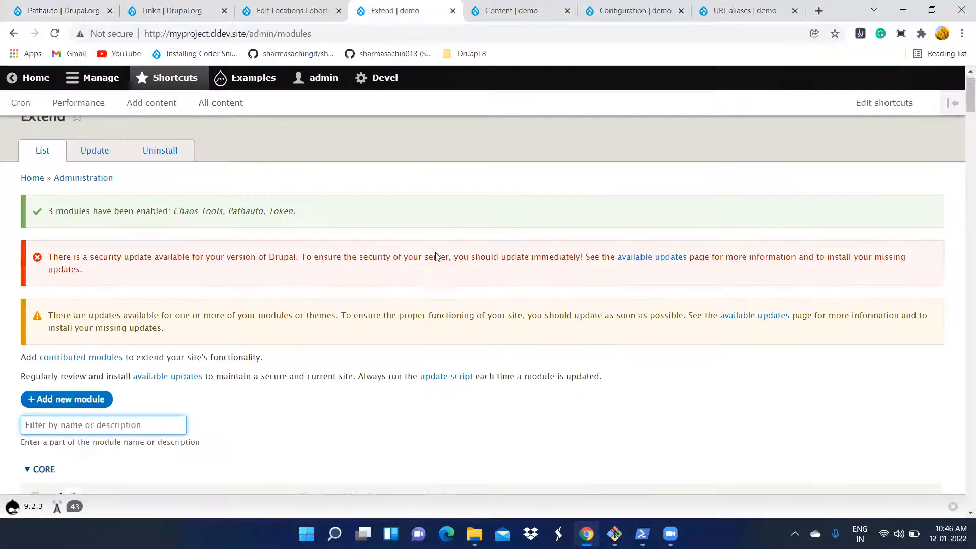
scroll(255, 248, "up", 1)
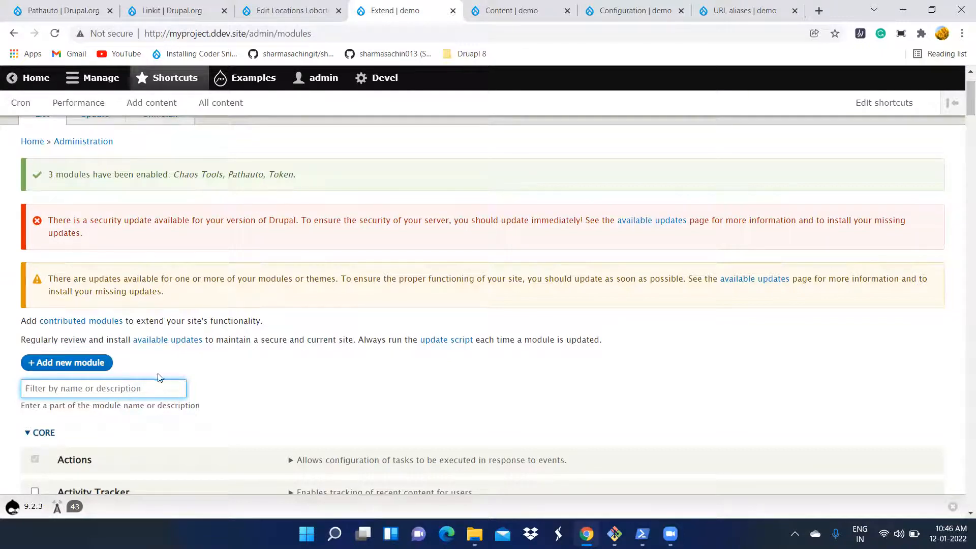
scroll(151, 374, "down", 3)
scroll(143, 310, "up", 1)
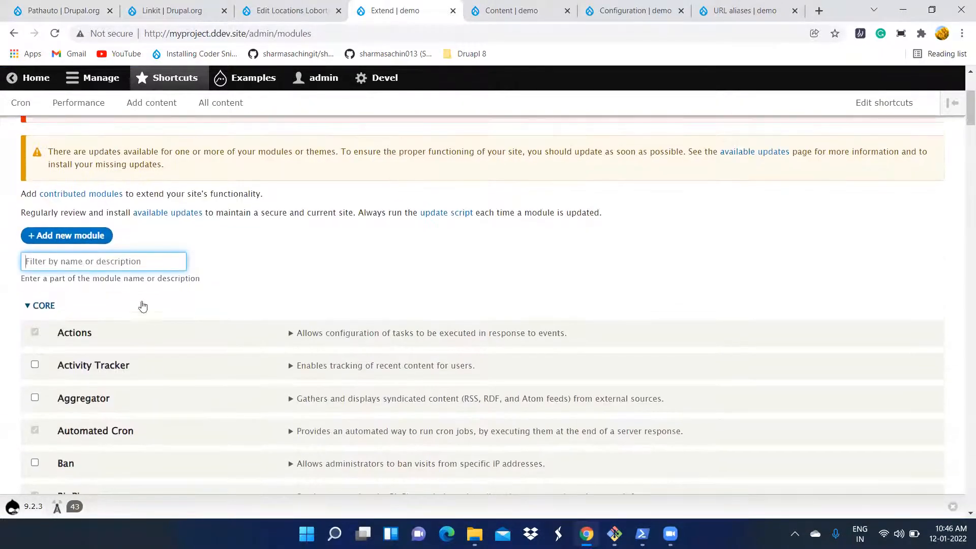
type("t")
key("BackSpace")
type("too")
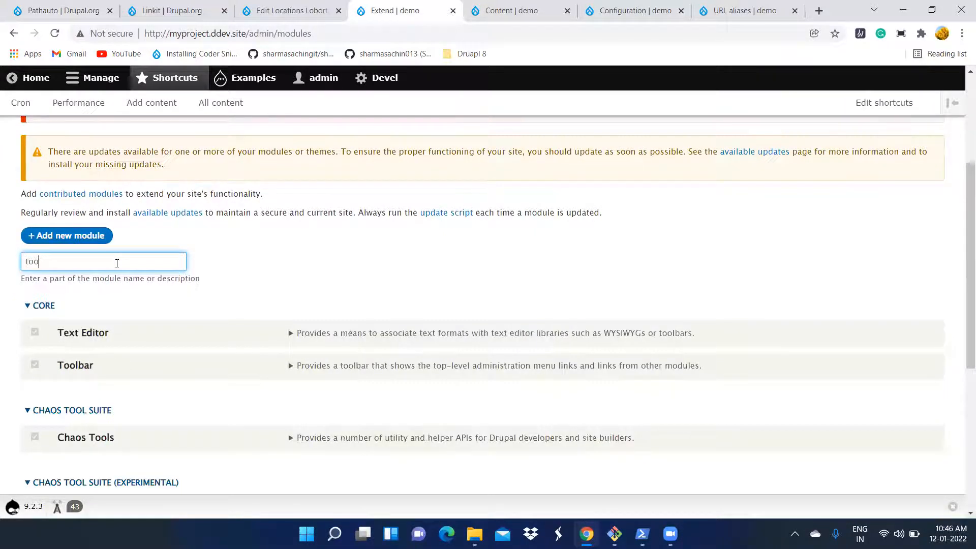
scroll(116, 262, "down", 3)
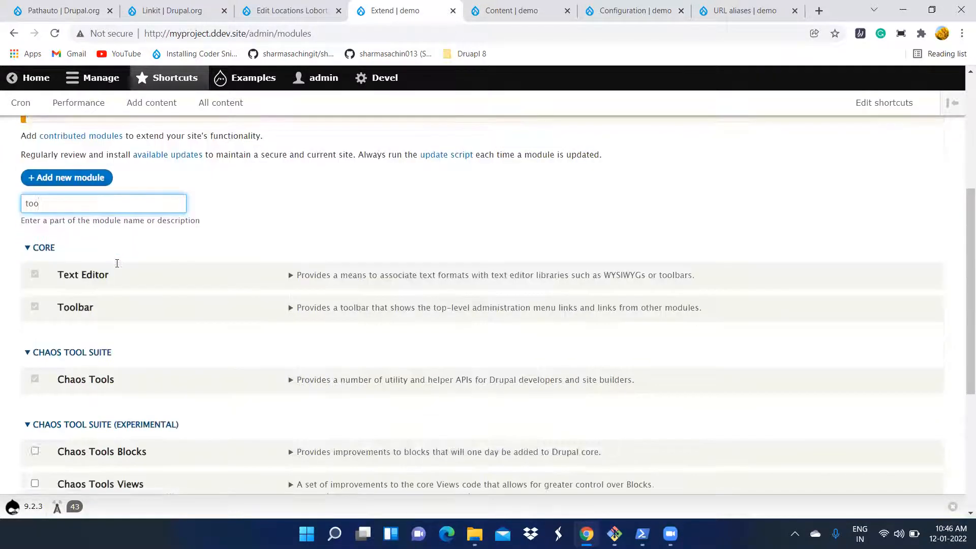
Expand the Chaos Tools module description and examine its details in the filtered list.
left_click(335, 249)
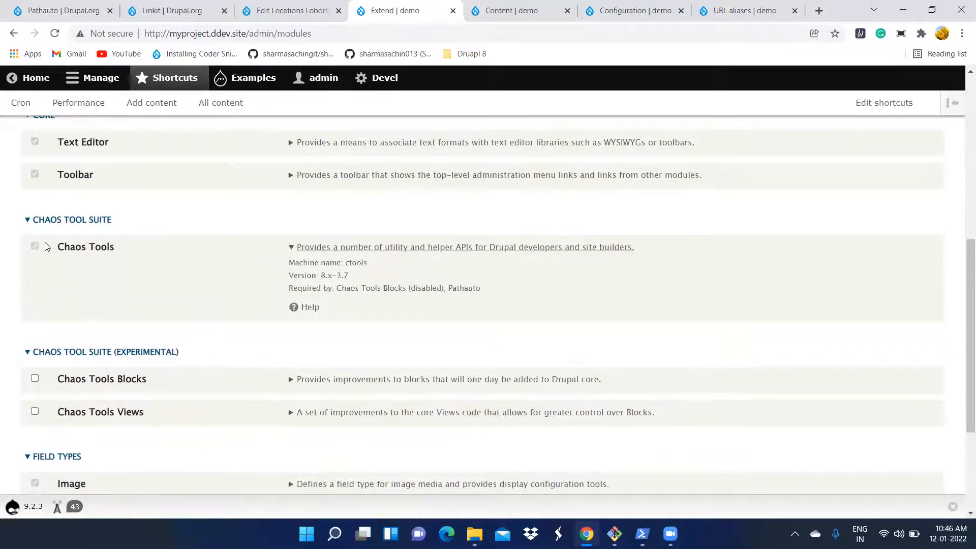
scroll(249, 356, "down", 3)
scroll(140, 361, "up", 5)
scroll(143, 362, "up", 1)
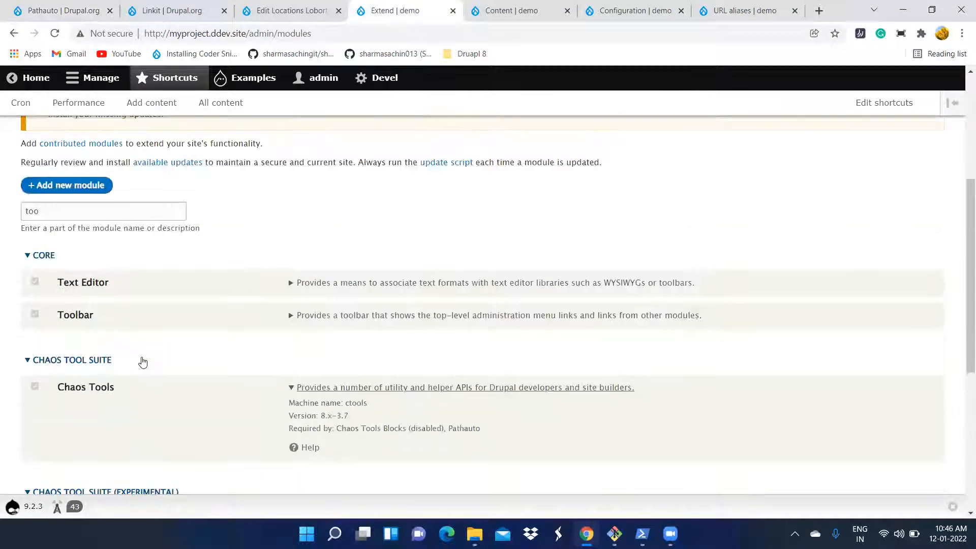
scroll(143, 362, "down", 3)
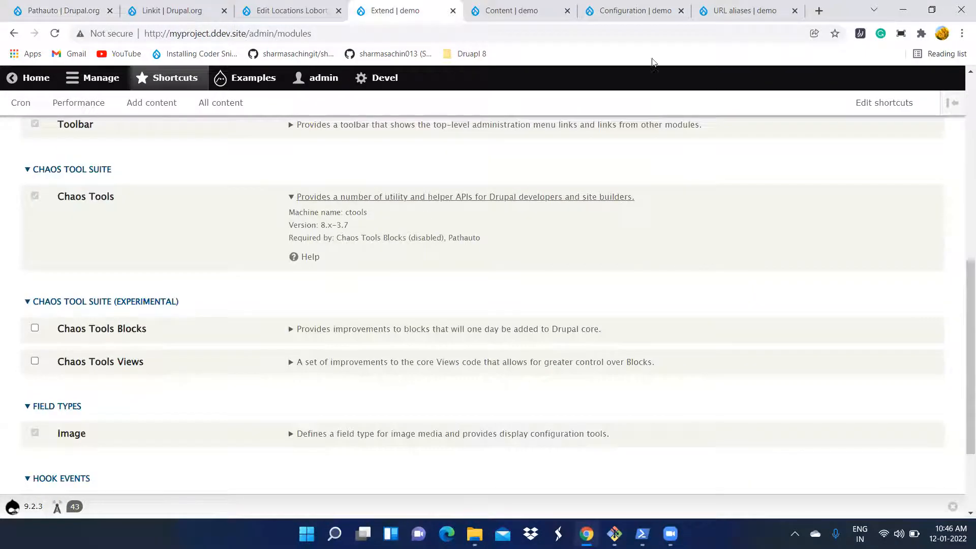
Reload the URL aliases page and review the Extend page's Install option and enabled-modules message.
left_click(745, 10)
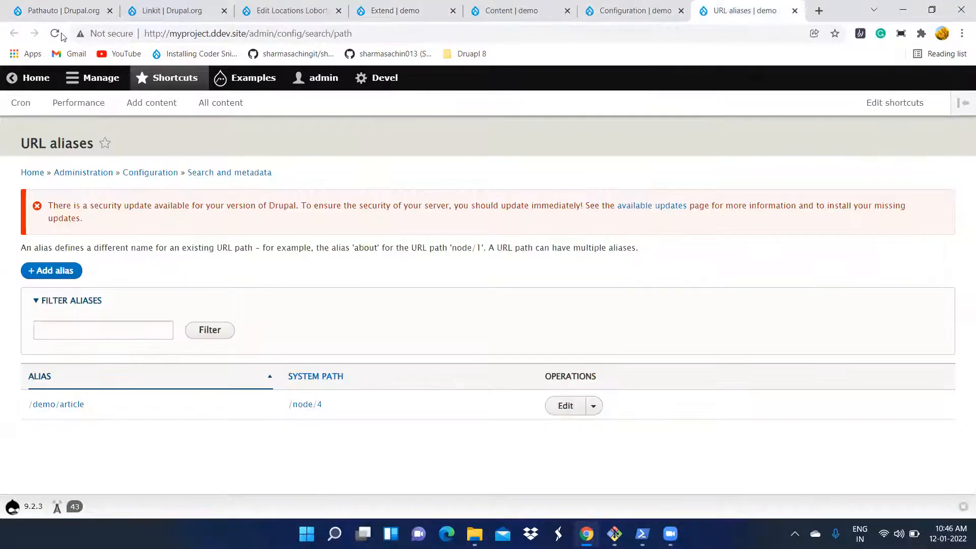
left_click(395, 11)
scroll(303, 288, "down", 1)
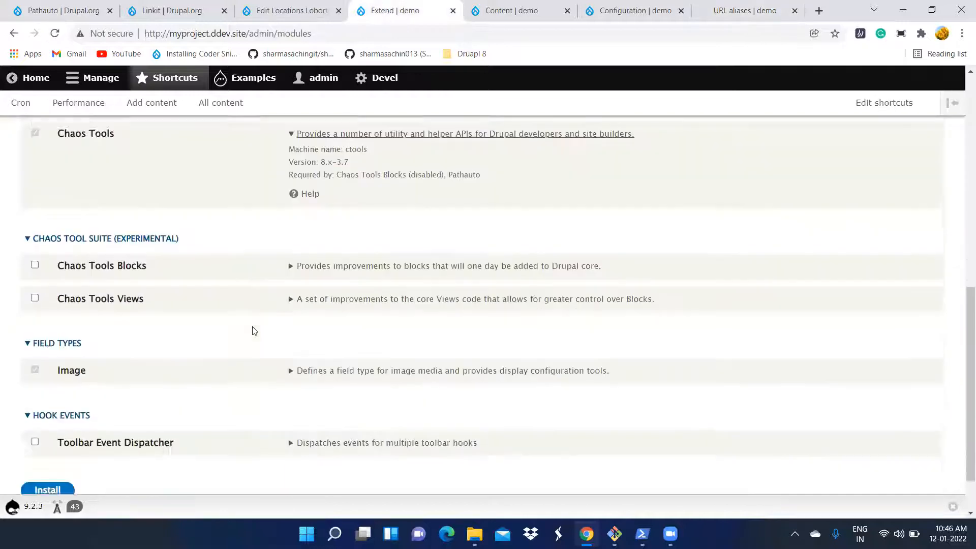
scroll(251, 331, "up", 10)
scroll(273, 364, "down", 15)
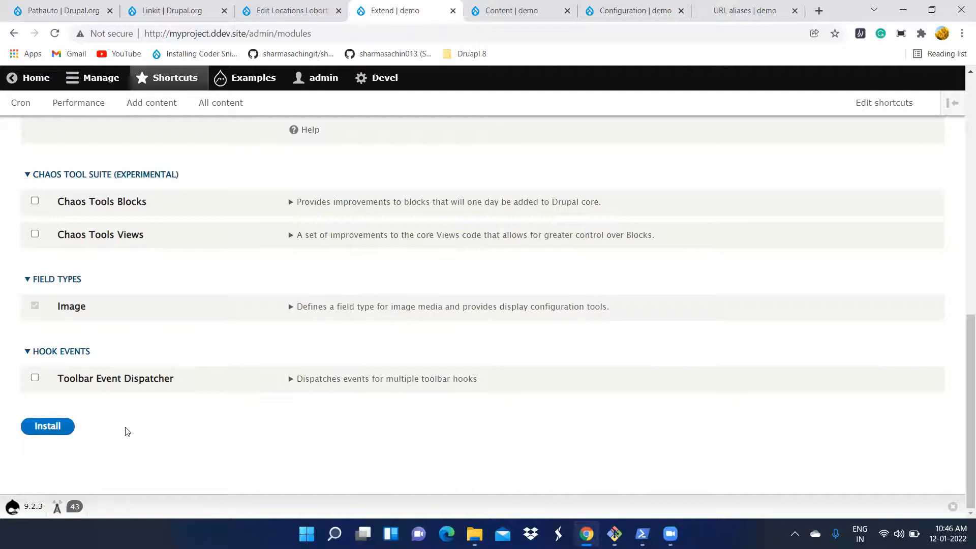
scroll(124, 430, "up", 15)
left_click_drag(49, 237, 225, 239)
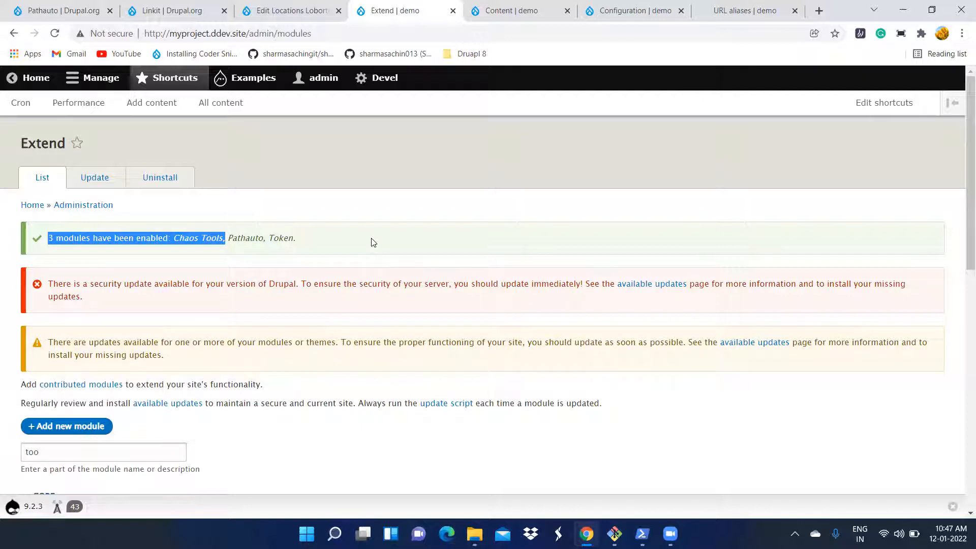
left_click(372, 239)
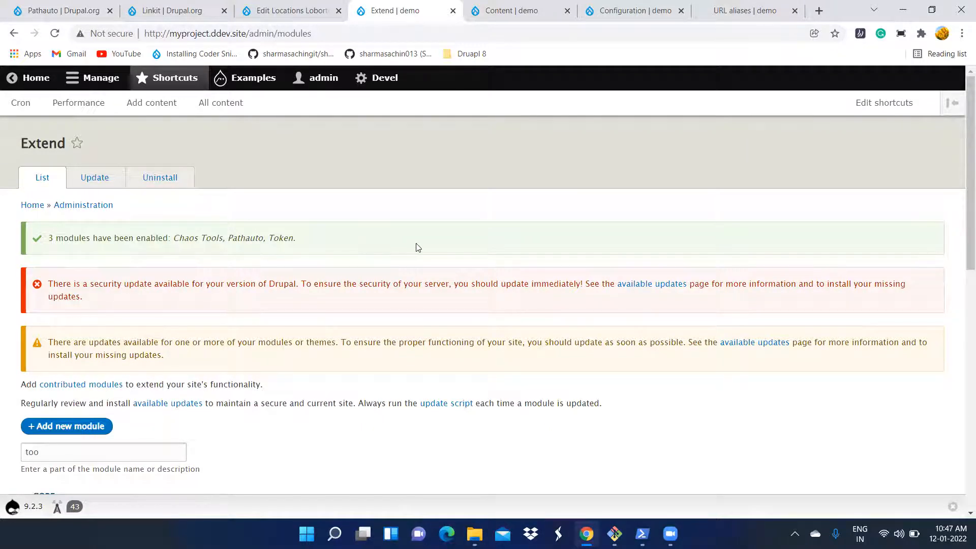
Open the site's Performance page in a new browser tab while staying on the Extend page.
key("alt+Tab")
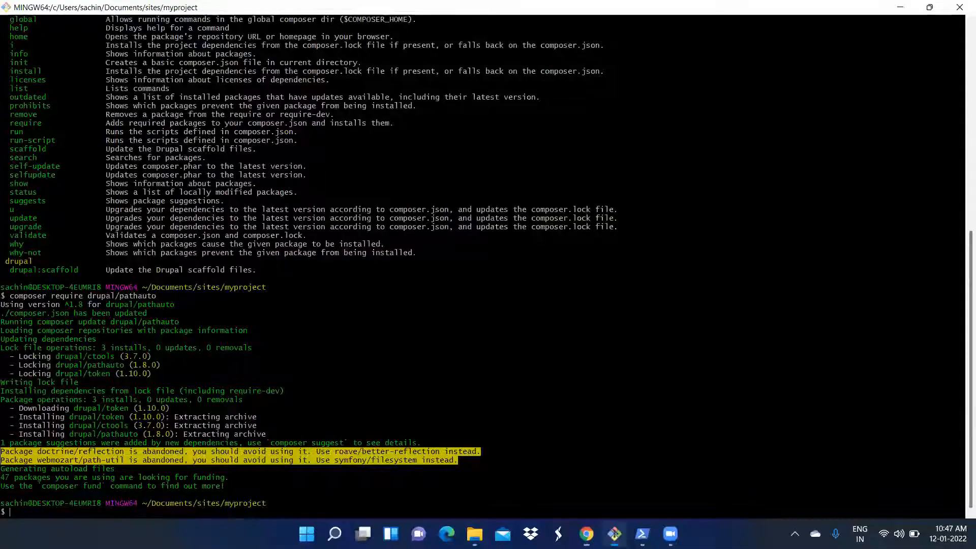
key("alt+Tab")
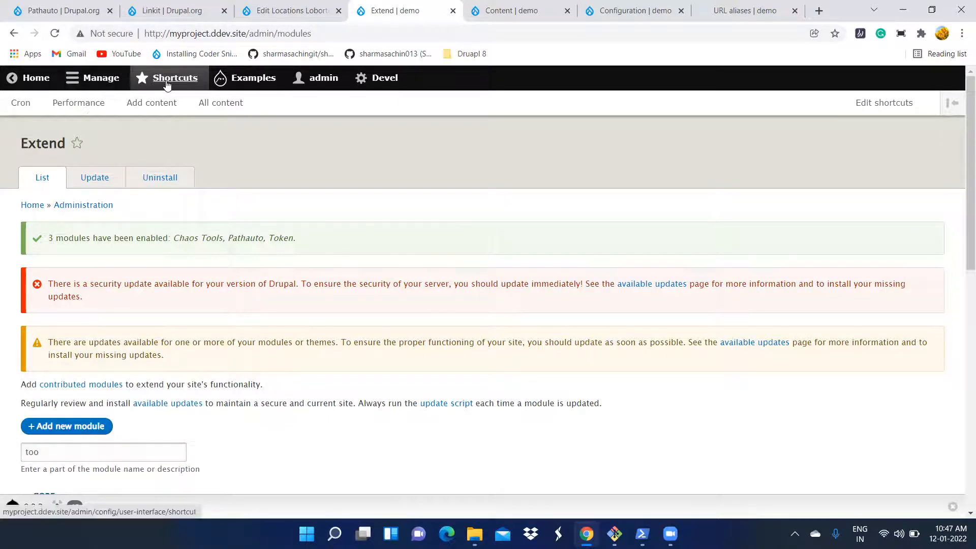
right_click(63, 108)
left_click(92, 116)
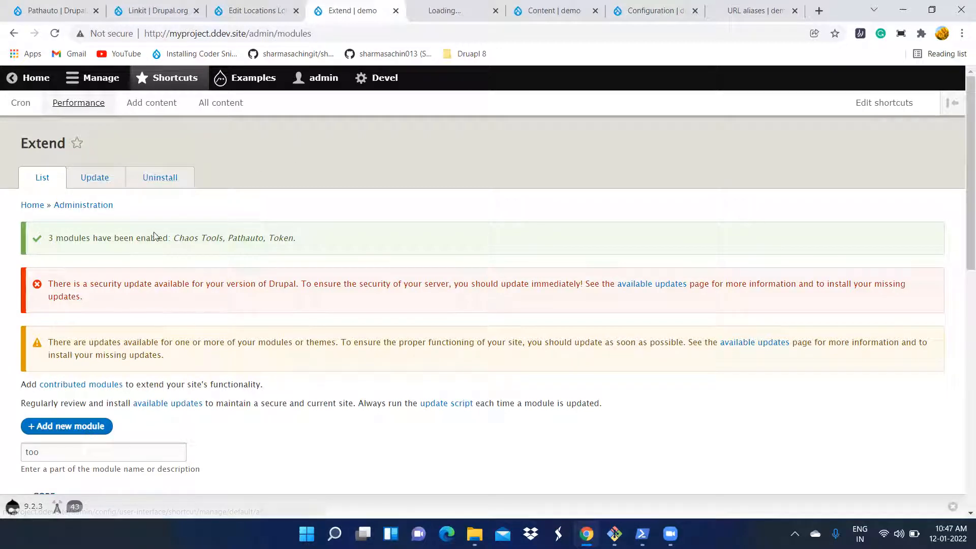
scroll(117, 393, "down", 8)
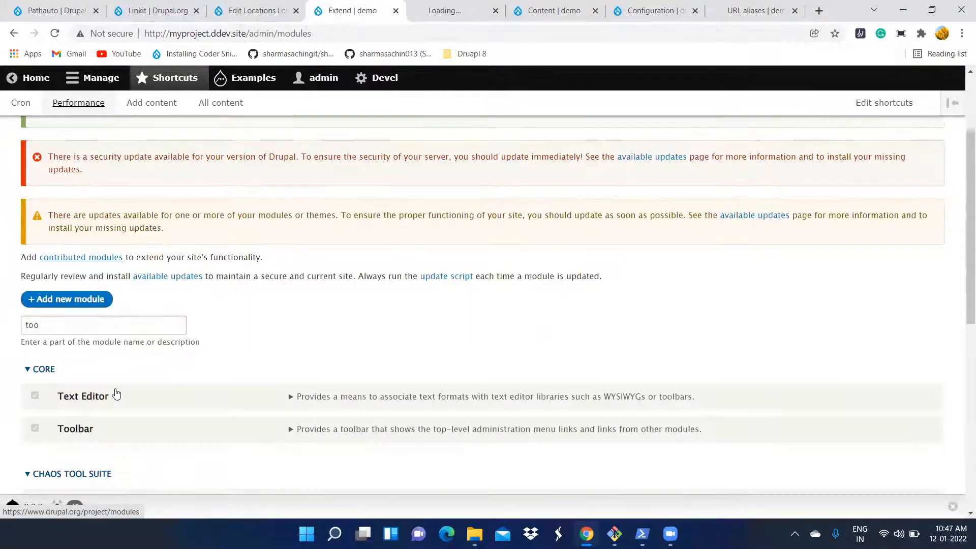
Locate the URL aliases entry under Search and metadata on the Configuration page, and return to the URL aliases page.
scroll(116, 393, "up", 10)
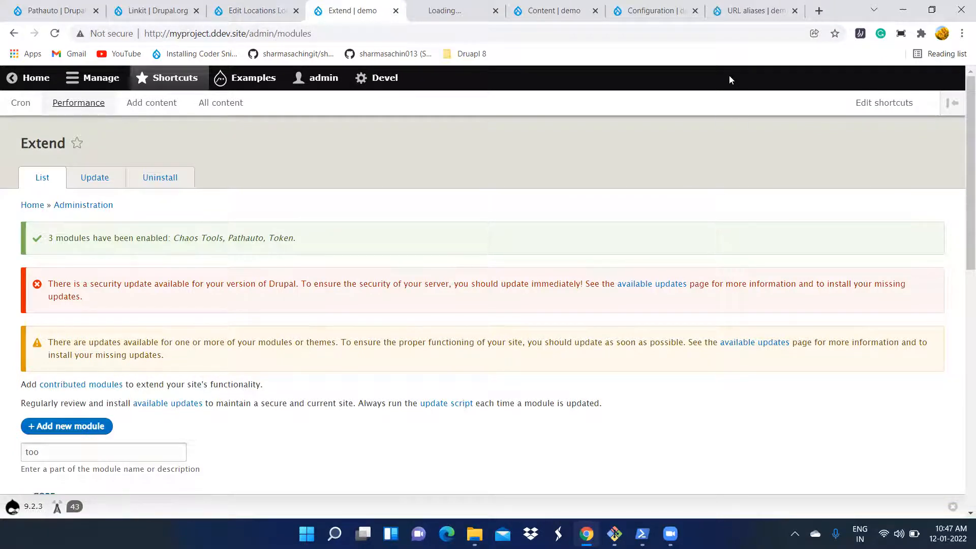
left_click(766, 10)
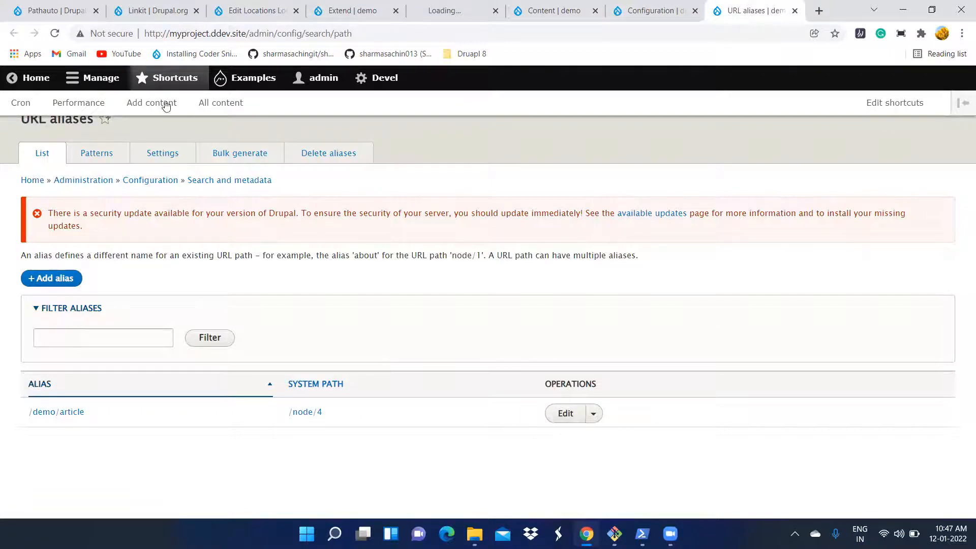
left_click(90, 82)
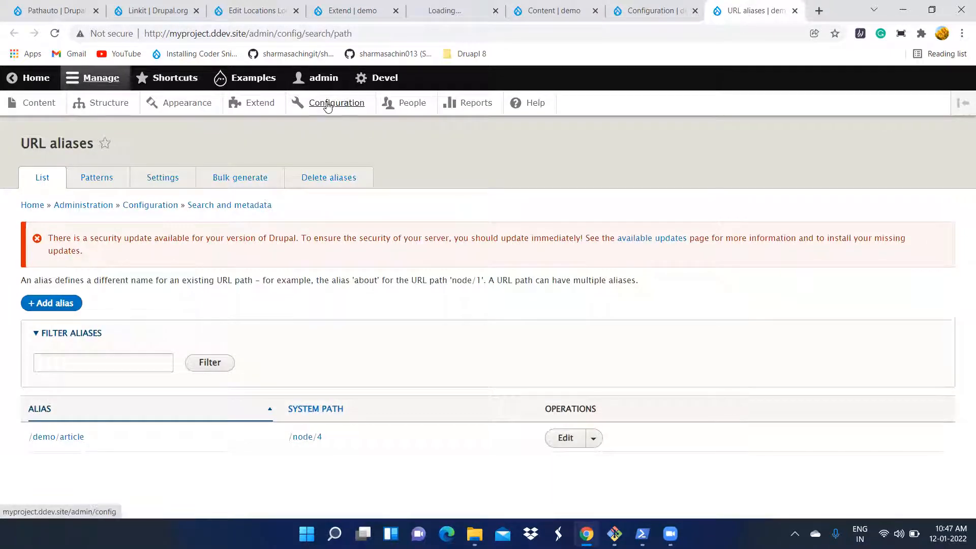
left_click(635, 15)
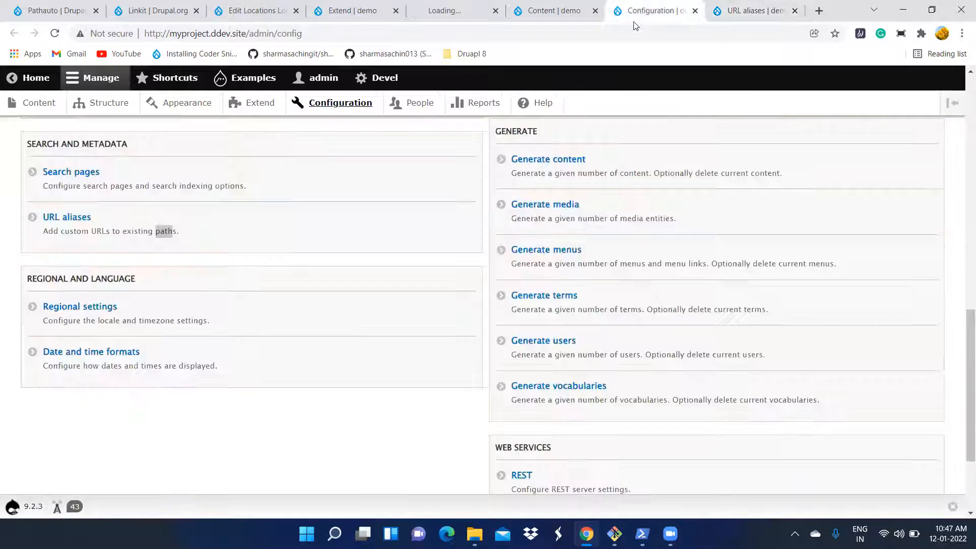
scroll(386, 326, "up", 2)
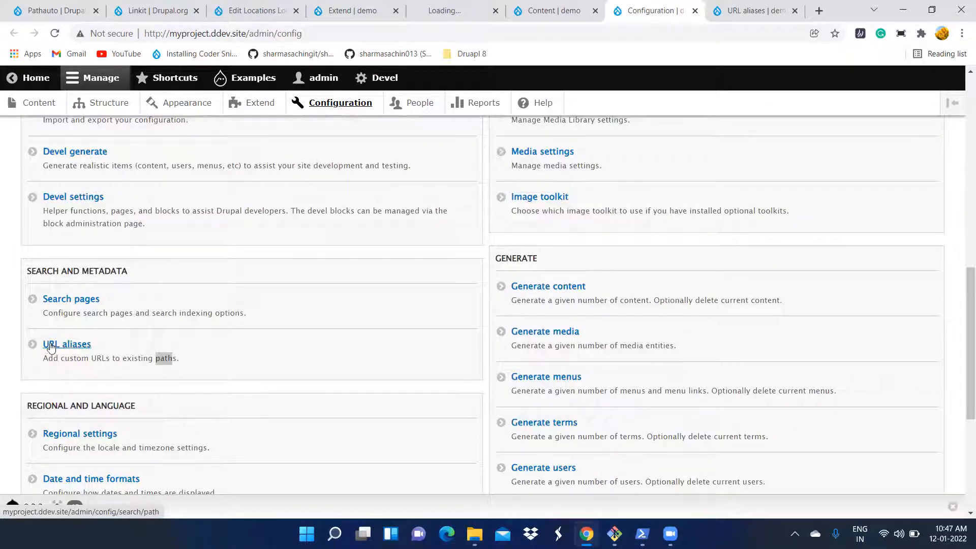
left_click(752, 11)
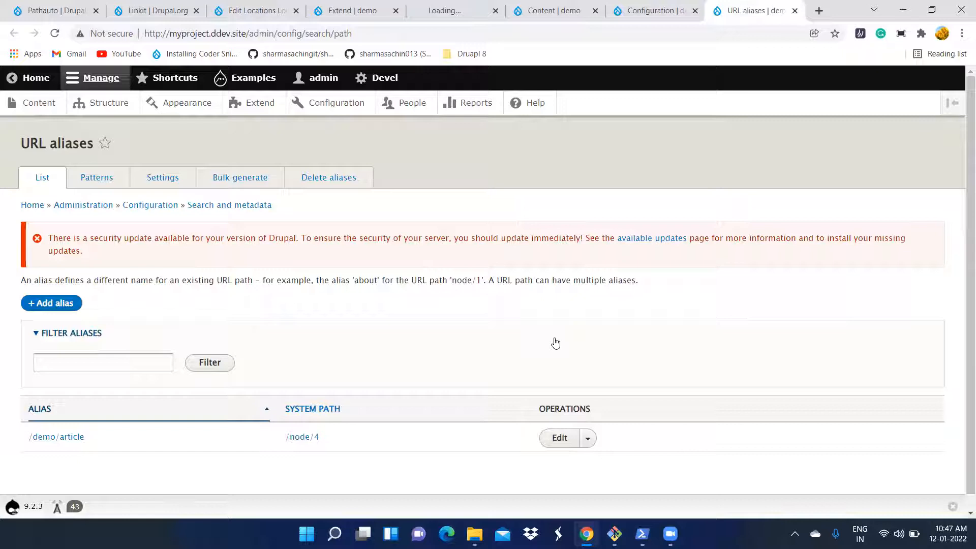
Open the Patterns page of the URL aliases section and start adding a new Pathauto pattern.
left_click(101, 182)
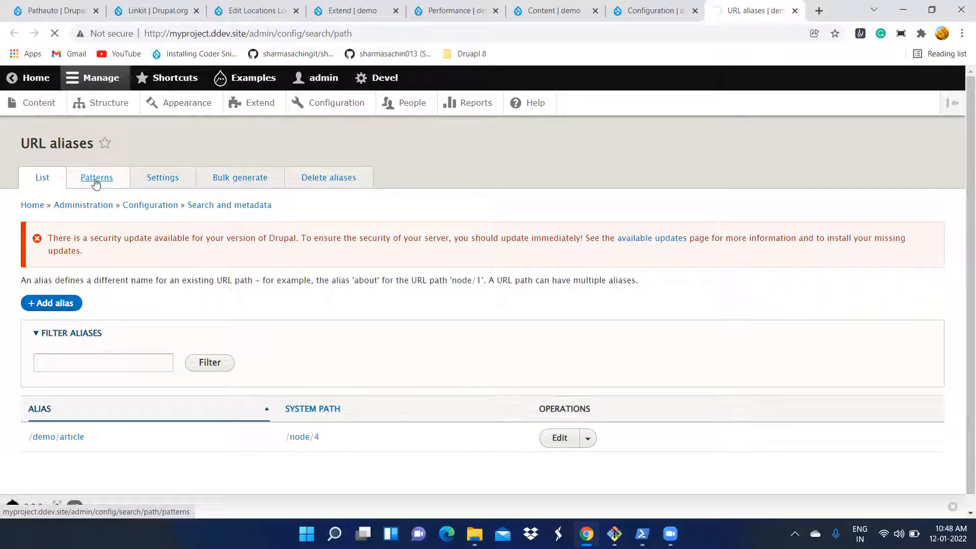
left_click(661, 12)
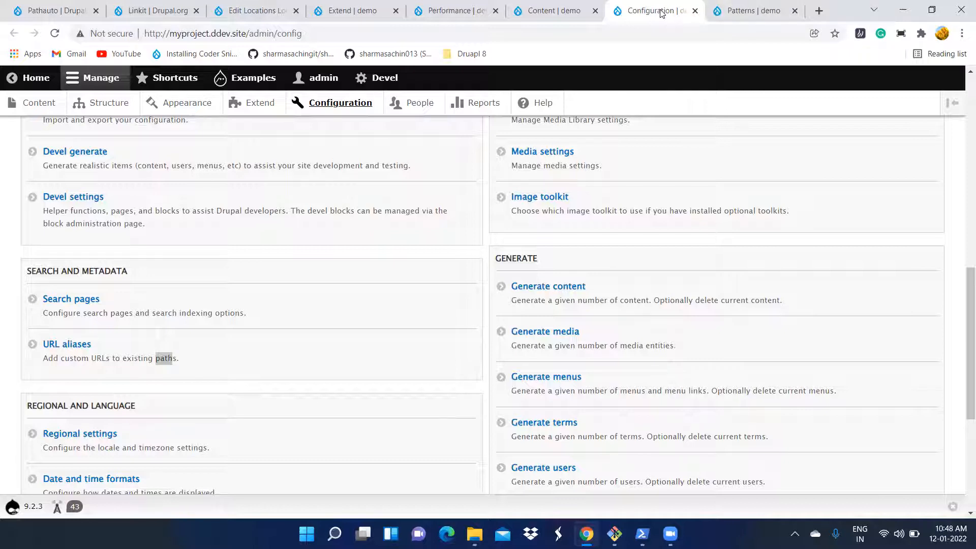
left_click(767, 15)
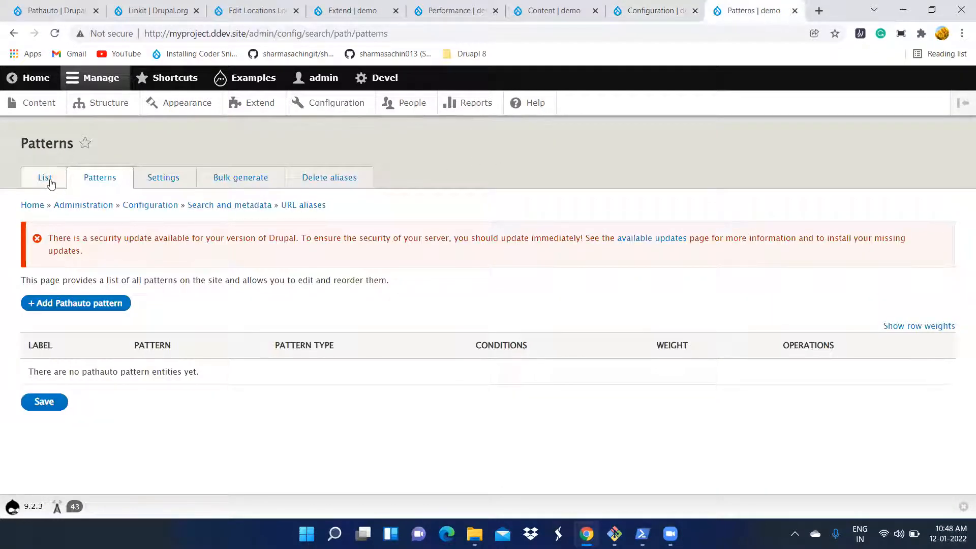
left_click(81, 304)
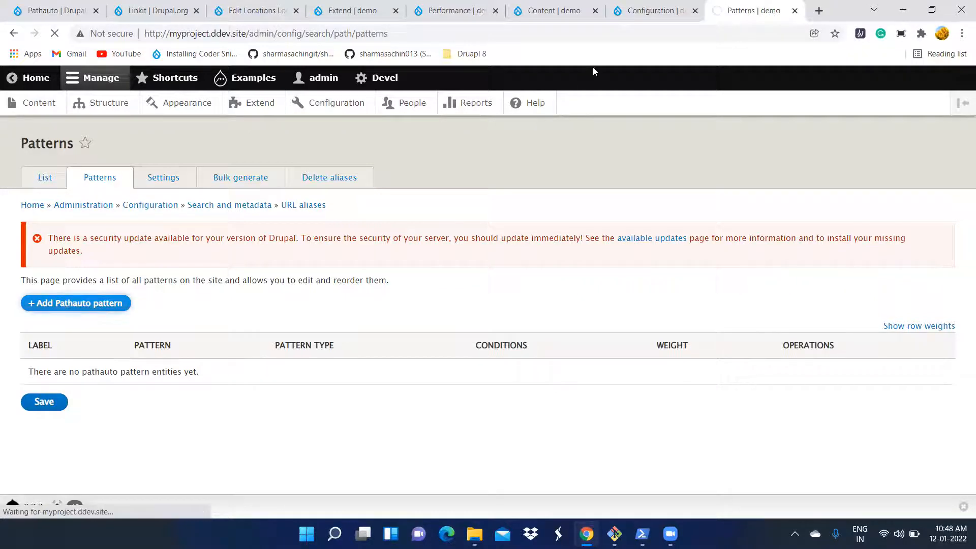
left_click(639, 19)
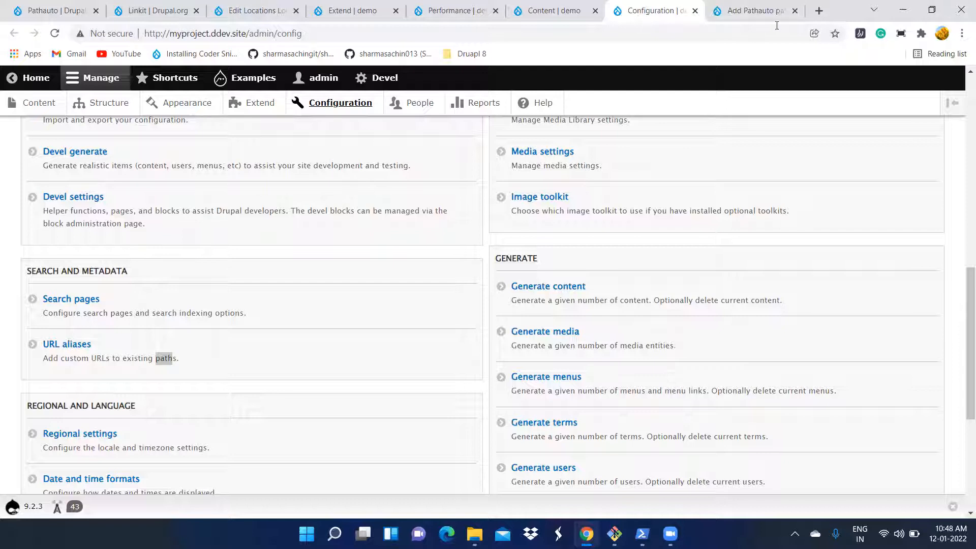
left_click(756, 16)
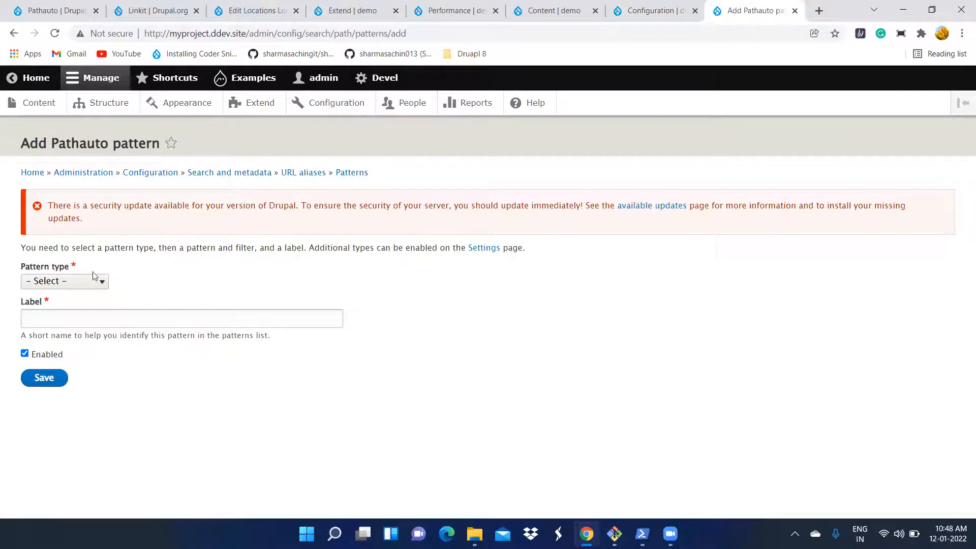
Set the new Pathauto pattern's type to Content and wait for its additional fields to load.
left_click(76, 283)
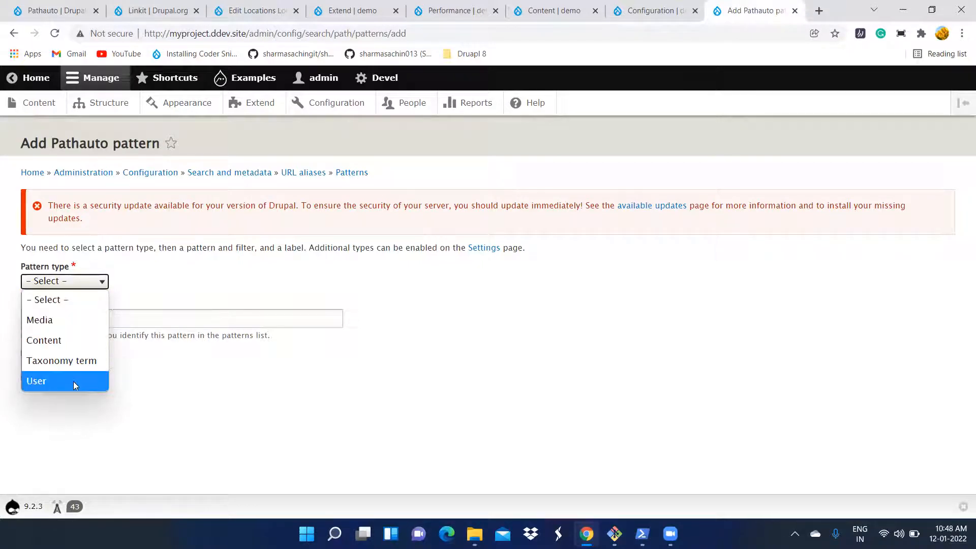
left_click(71, 346)
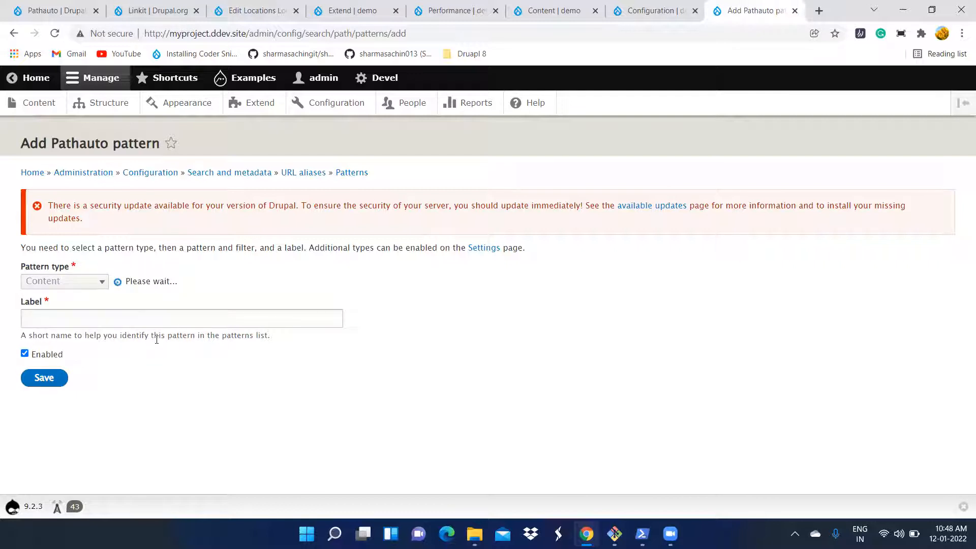
left_click(146, 319)
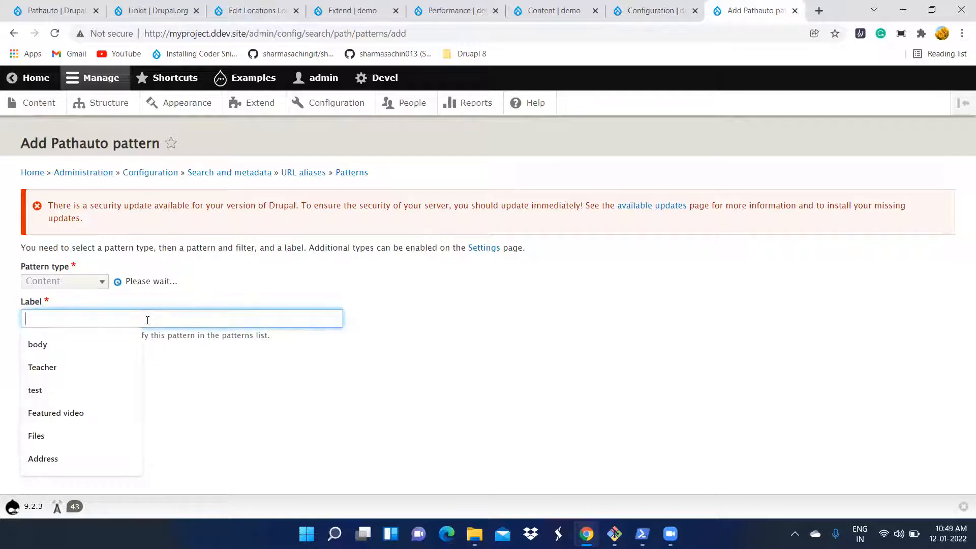
left_click(483, 419)
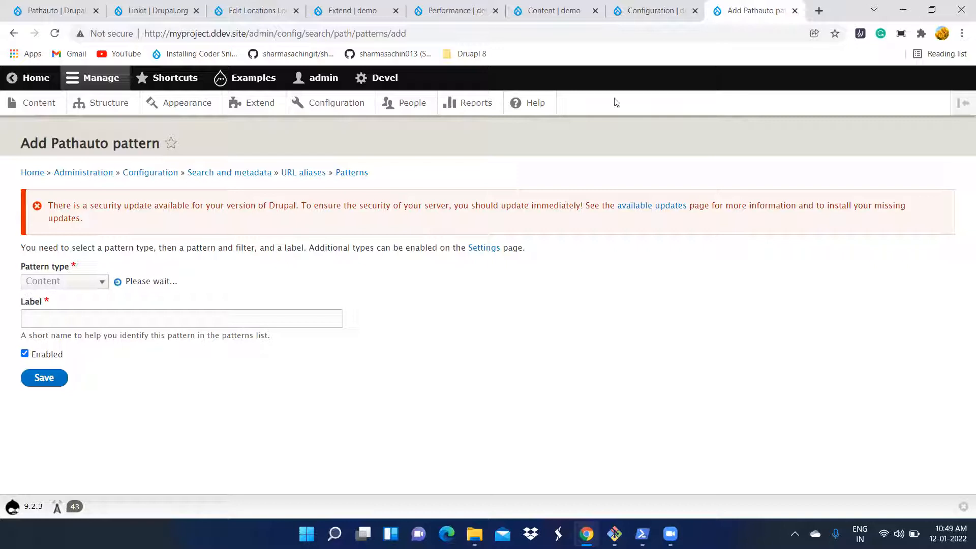
left_click(662, 19)
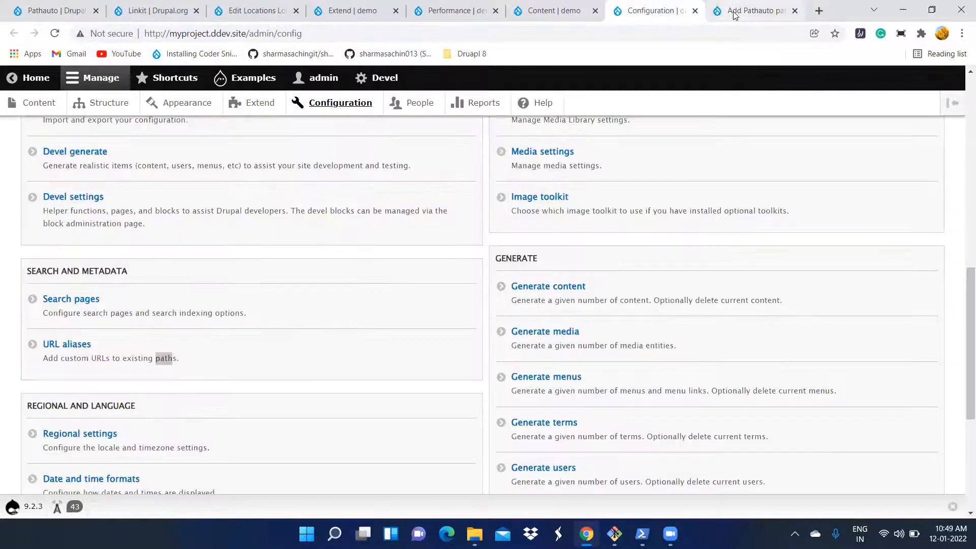
left_click(737, 11)
left_click(662, 19)
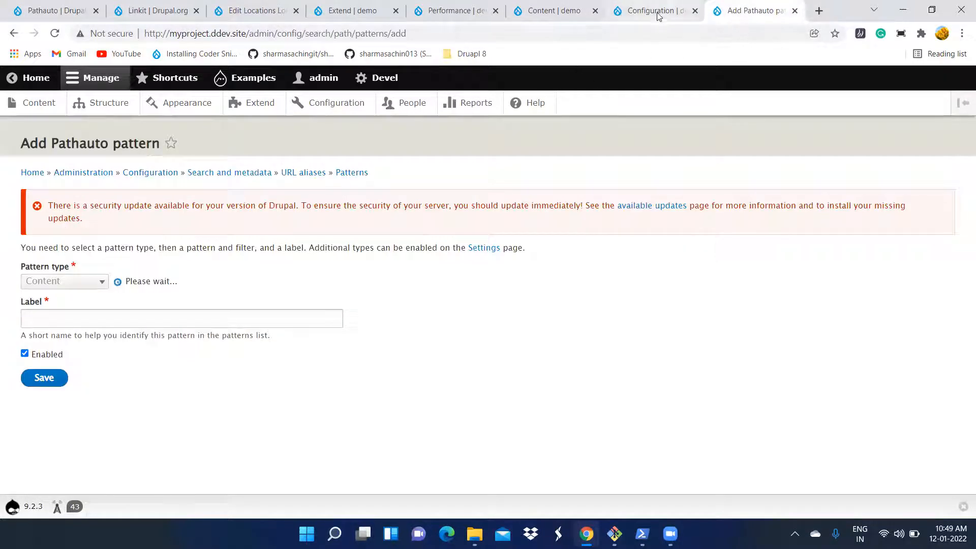
left_click(778, 14)
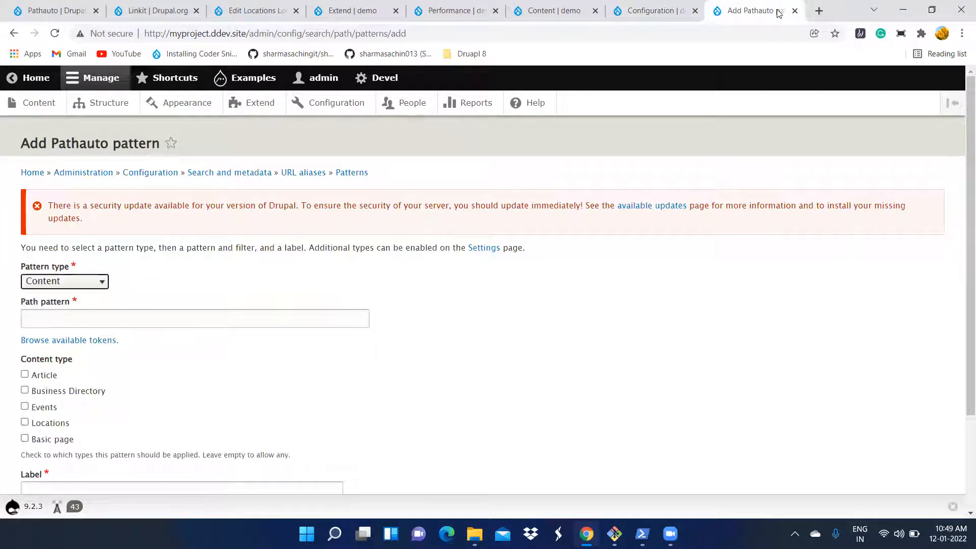
Apply the pattern to the Article content type and enter "Article/" as the path pattern.
scroll(745, 122, "down", 3)
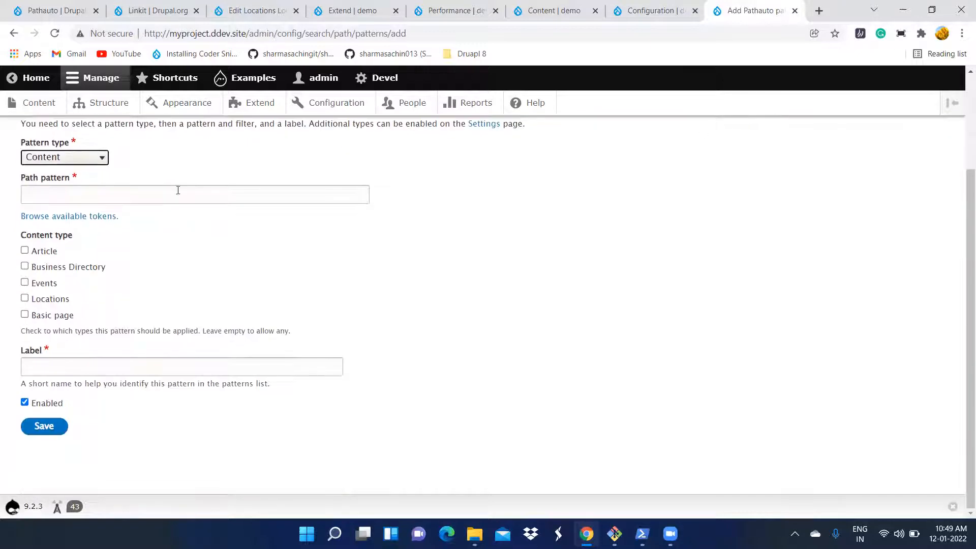
left_click(33, 254)
double_click(34, 254)
key("ctrl+c")
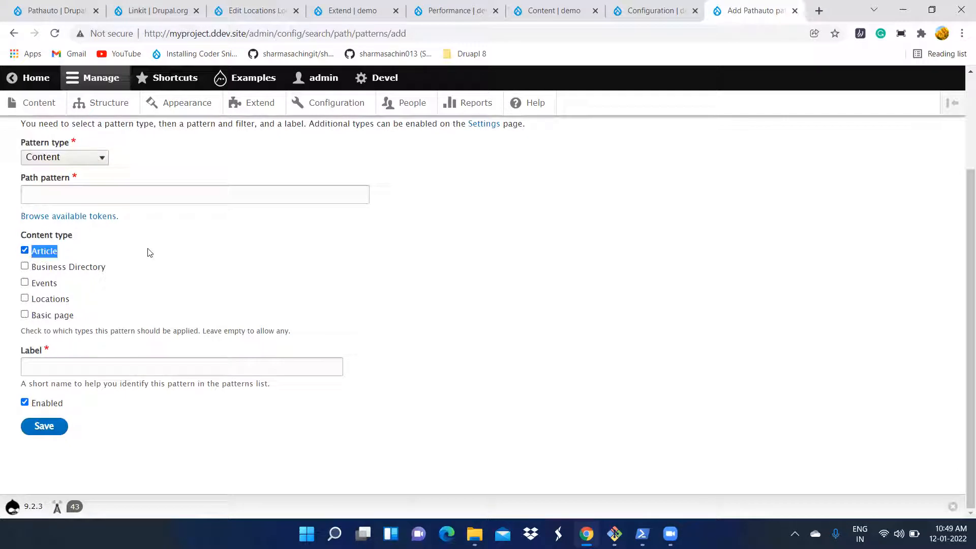
left_click(103, 195)
key("ctrl+v")
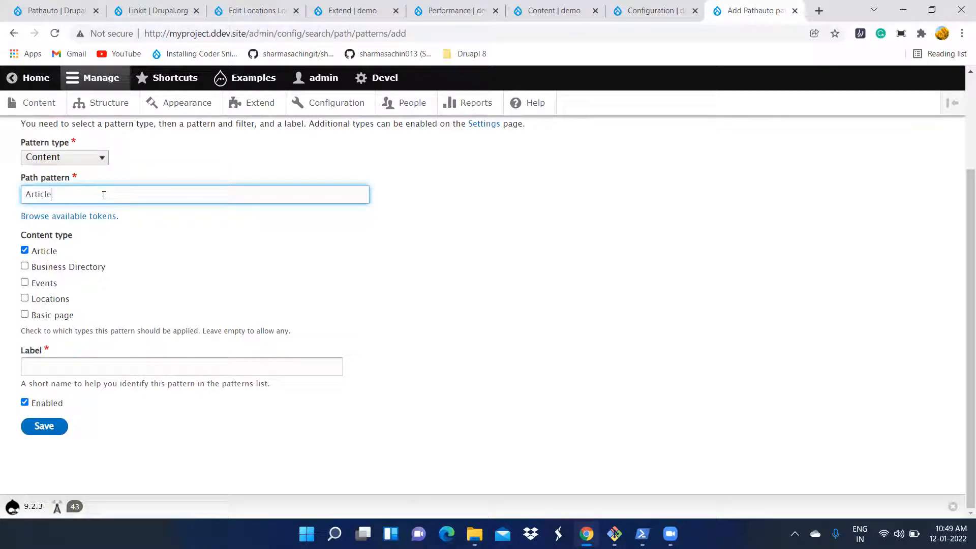
type("/")
Open the available tokens list in a full-screen browser view and insert the node token into the path pattern.
left_click(64, 219)
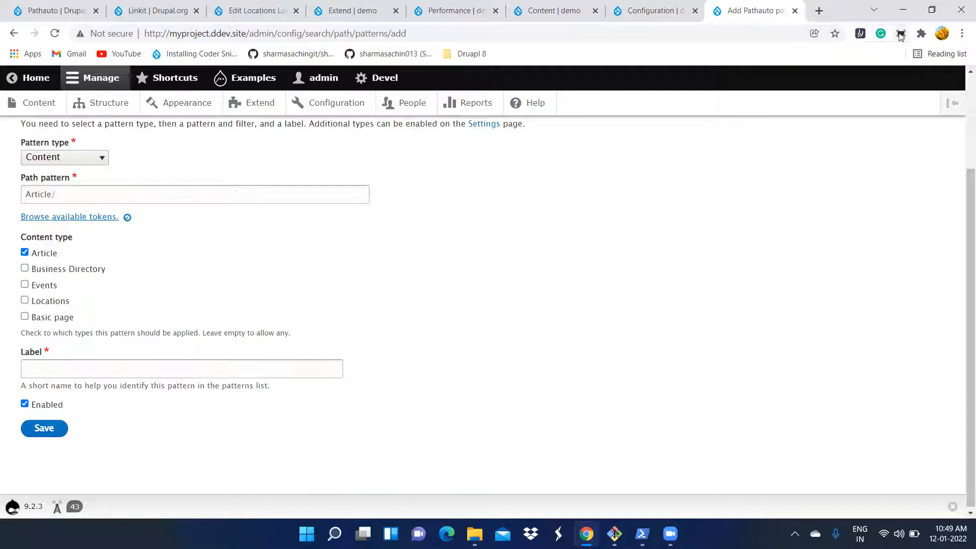
key("F11")
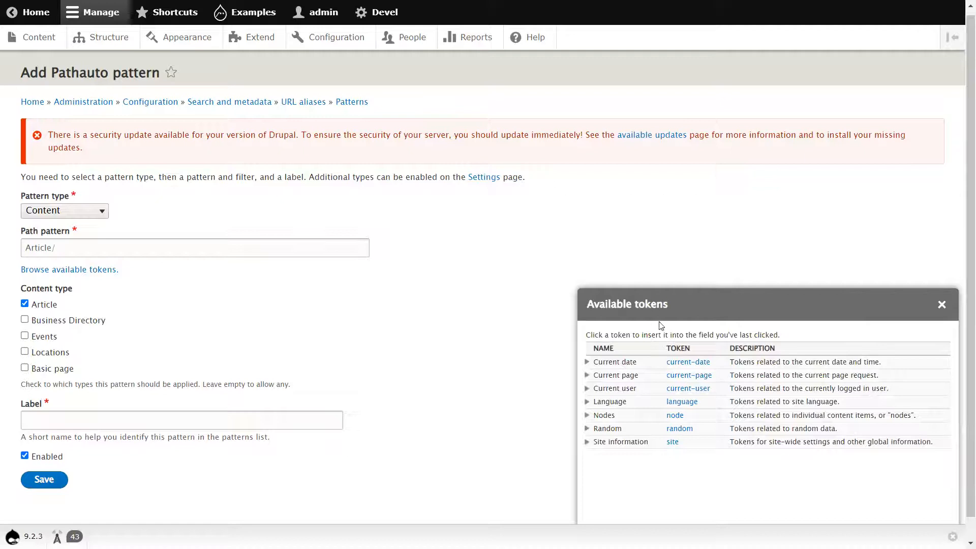
left_click_drag(729, 300, 642, 171)
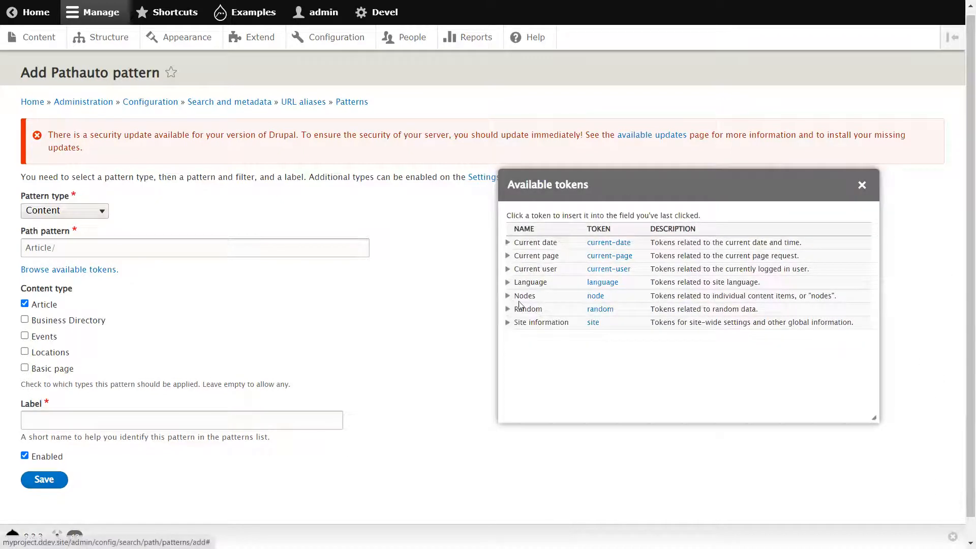
left_click(599, 299)
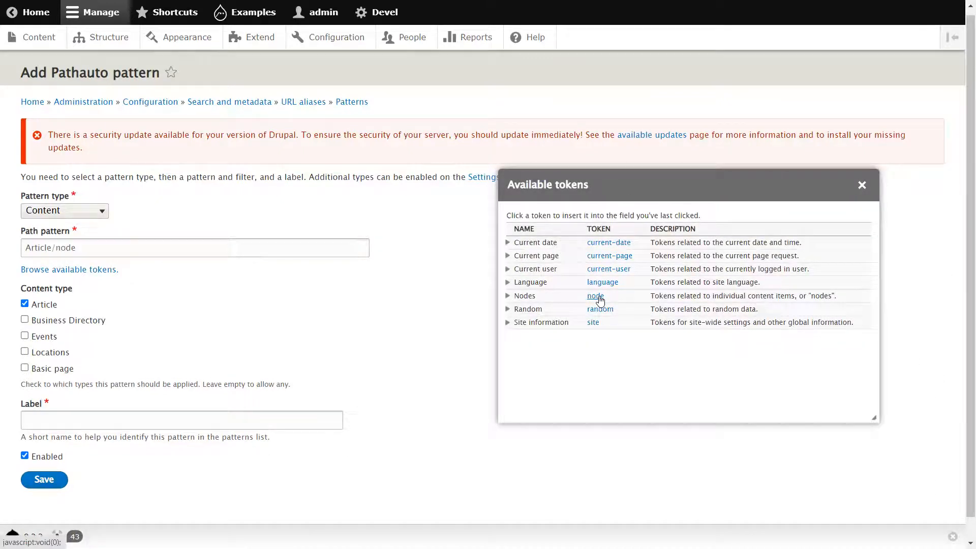
Expand the Nodes tokens and find the Title token by searching the page for "titl".
left_click(508, 296)
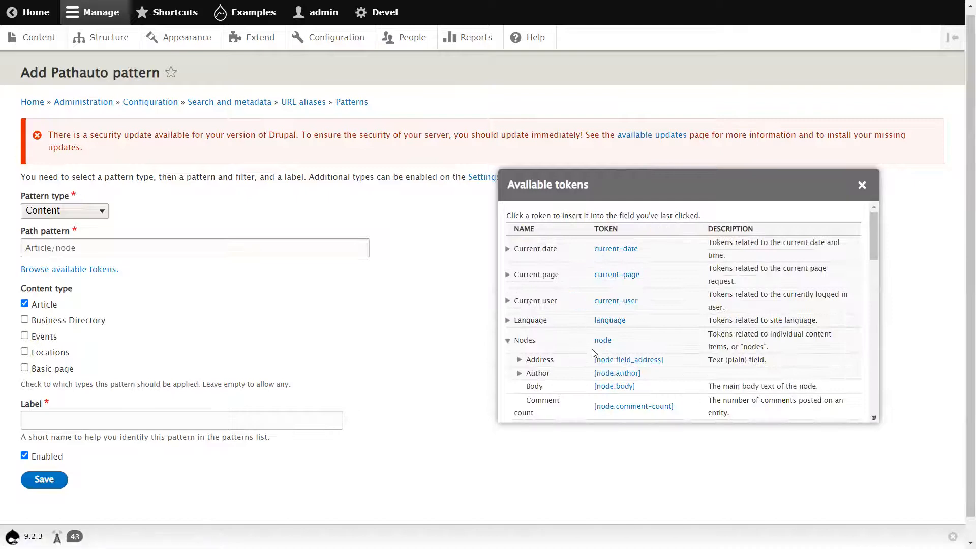
scroll(560, 353, "down", 1)
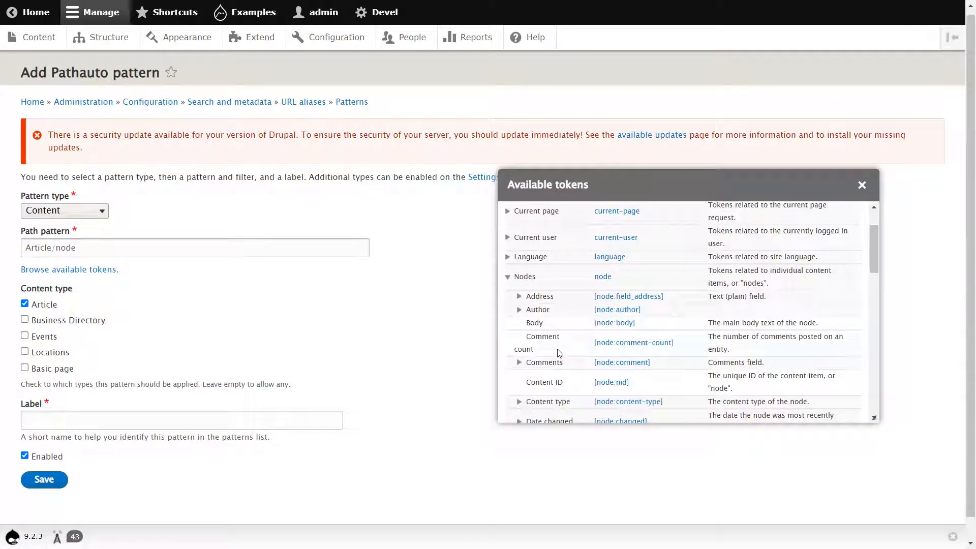
scroll(559, 353, "down", 1)
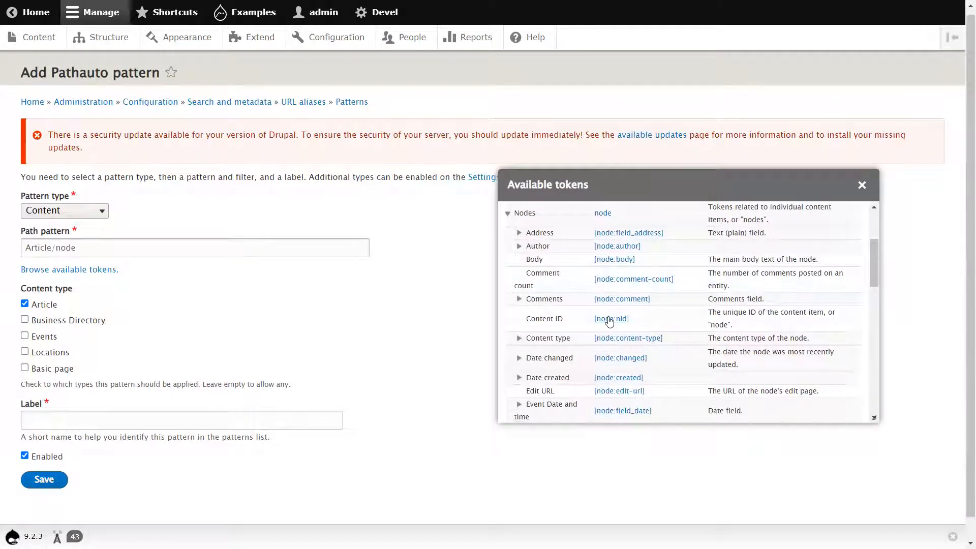
scroll(559, 343, "up", 1)
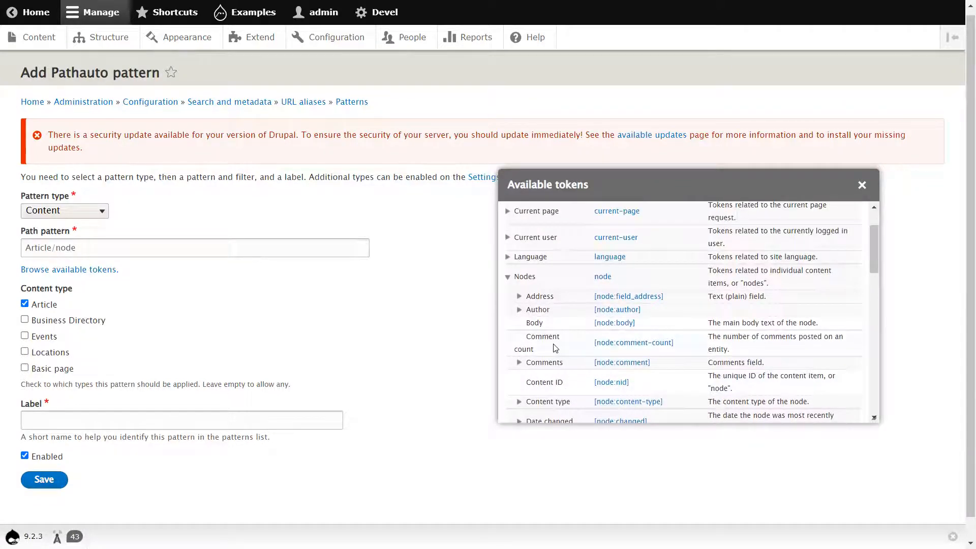
scroll(556, 348, "down", 2)
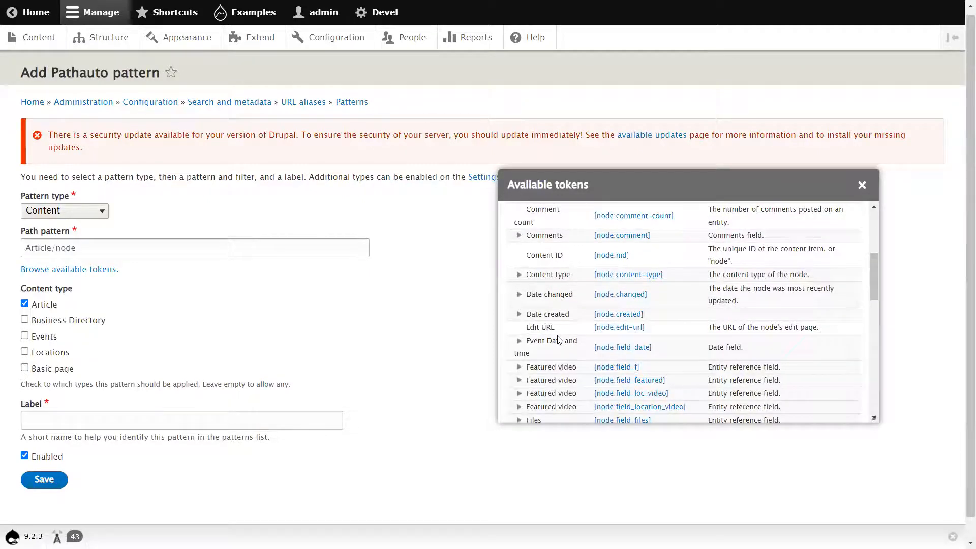
scroll(562, 342, "down", 1)
scroll(558, 339, "down", 3)
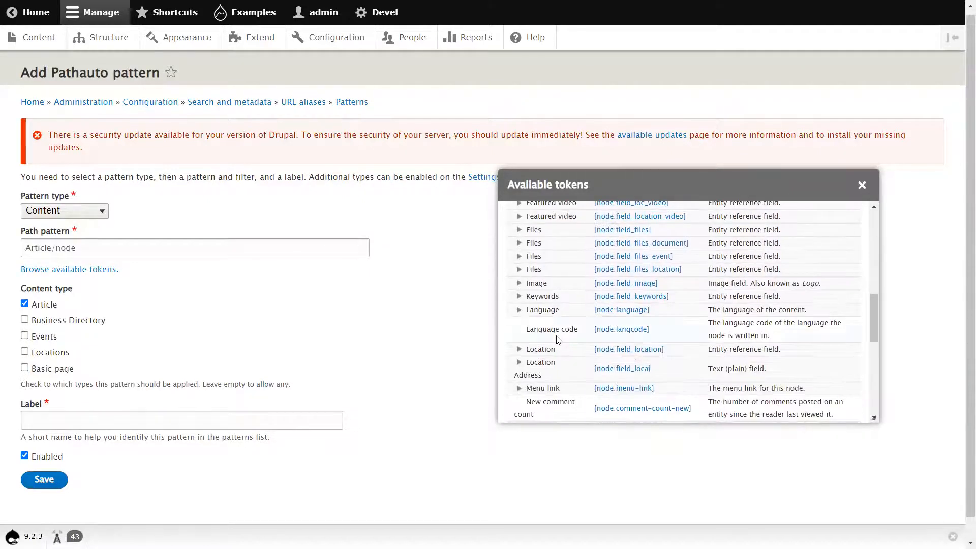
scroll(558, 339, "up", 1)
key("ctrl+f")
type("ti")
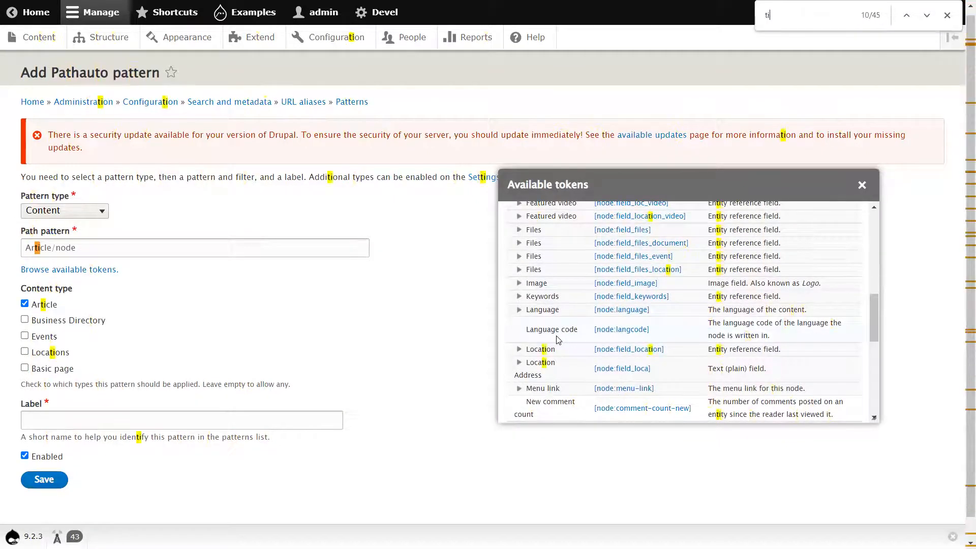
type("tl")
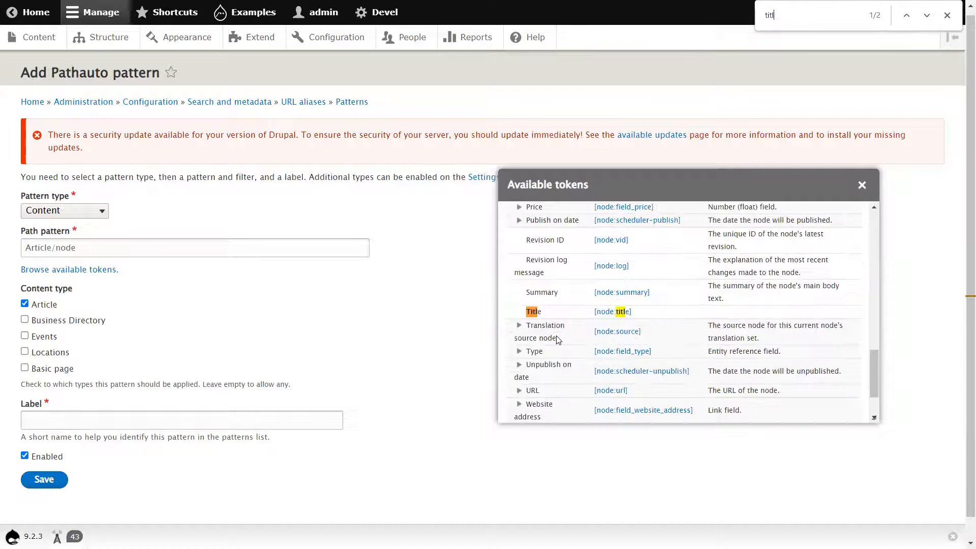
Replace "node" in the path pattern with the node title token so it reads "Article/[node:title]", and close the tokens list.
left_click(614, 312)
left_click_drag(70, 248, 5, 248)
key("ctrl+x")
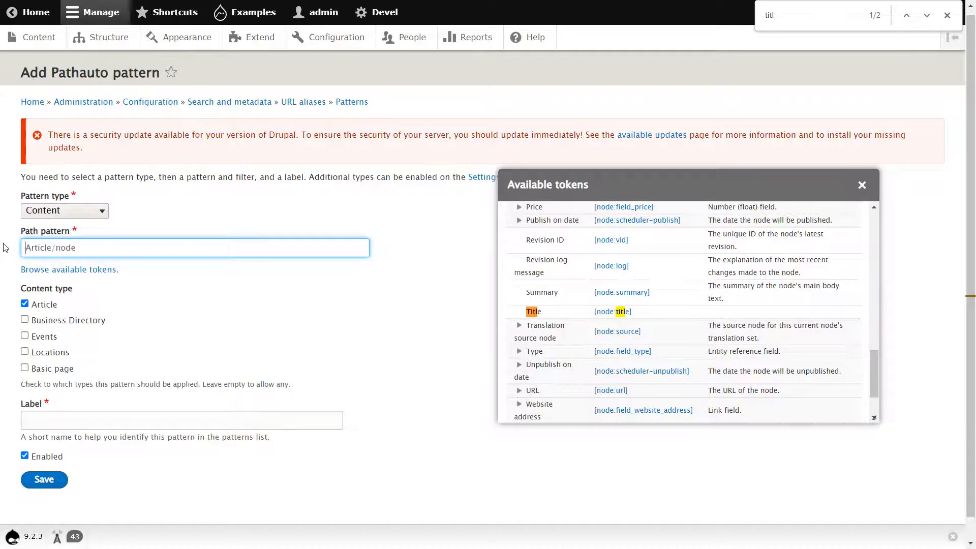
double_click(65, 248)
key("ctrl+v")
left_click(862, 185)
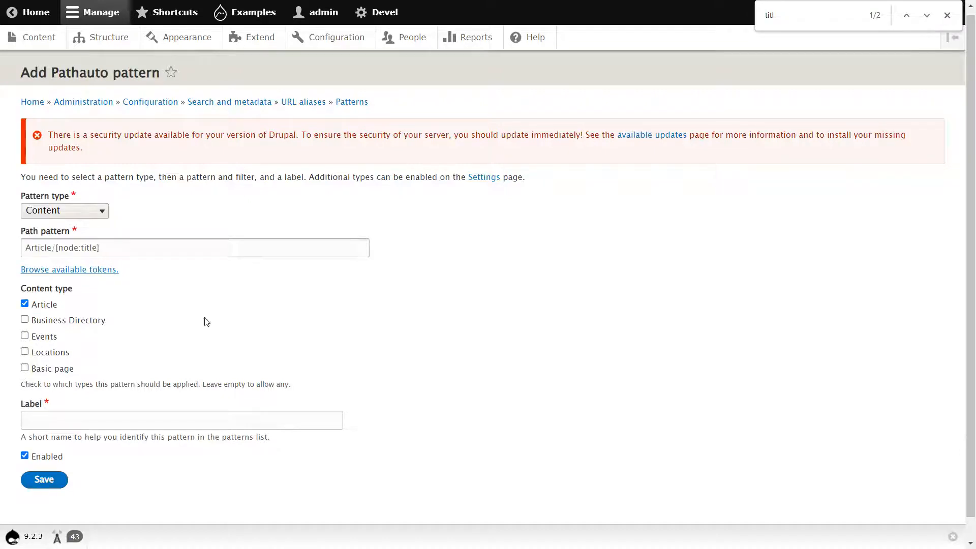
Label the pattern "Article" and save it.
left_click(43, 422)
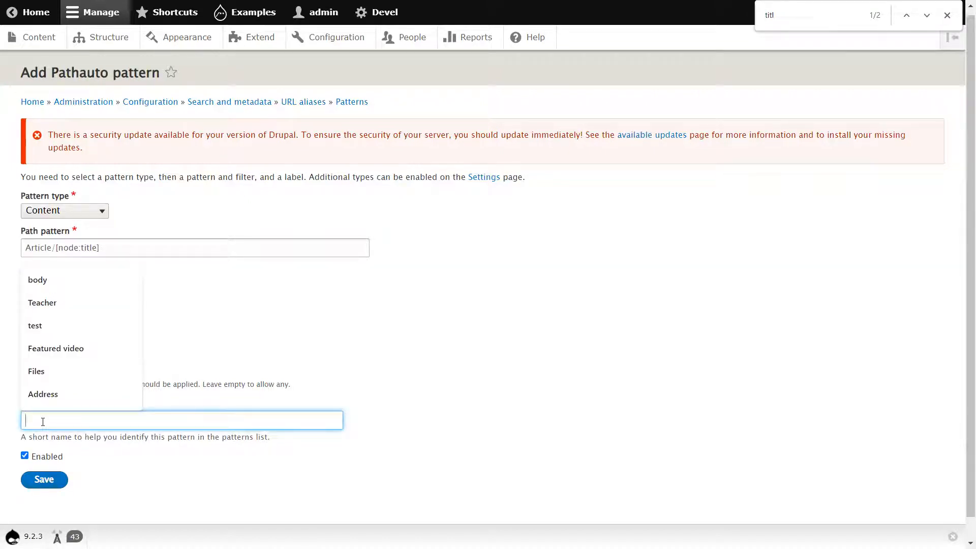
type("A")
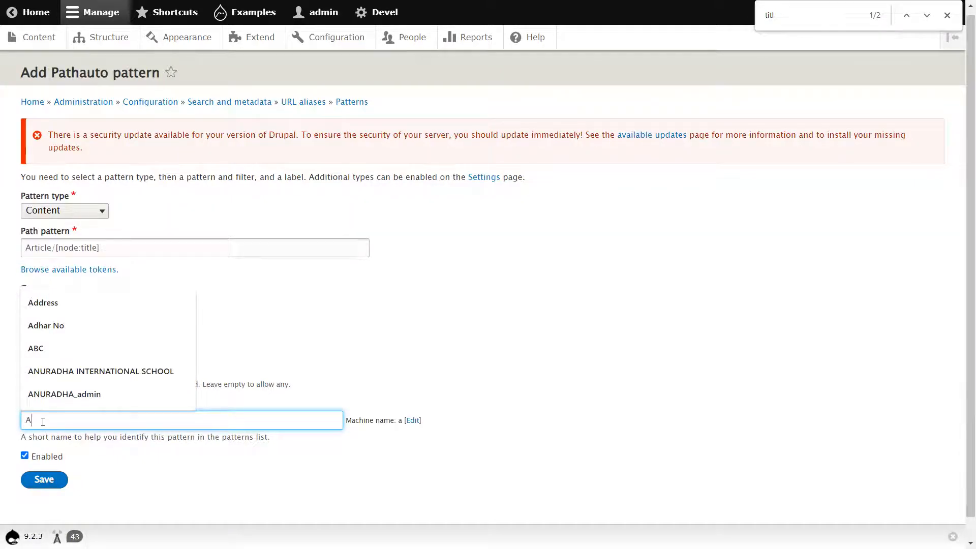
type("rticle")
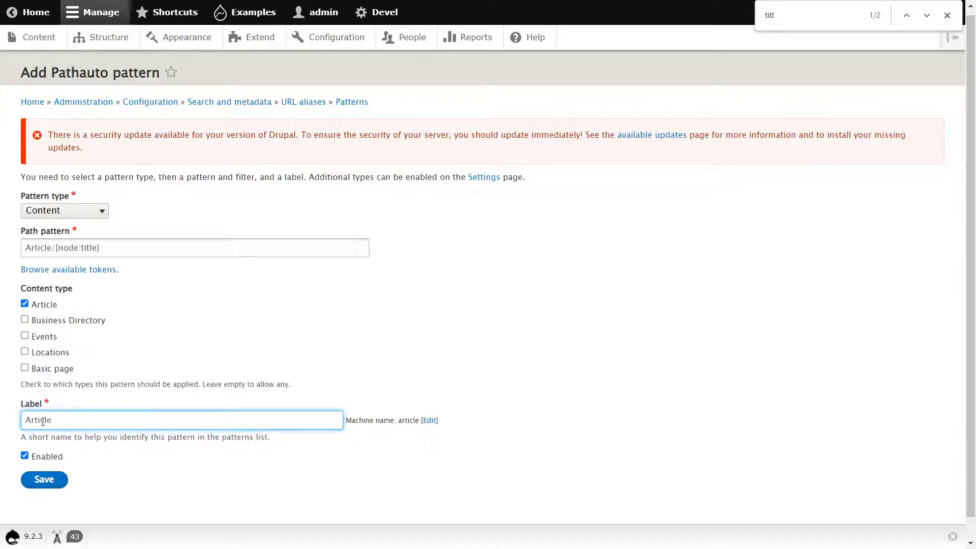
scroll(66, 442, "down", 1)
left_click(51, 458)
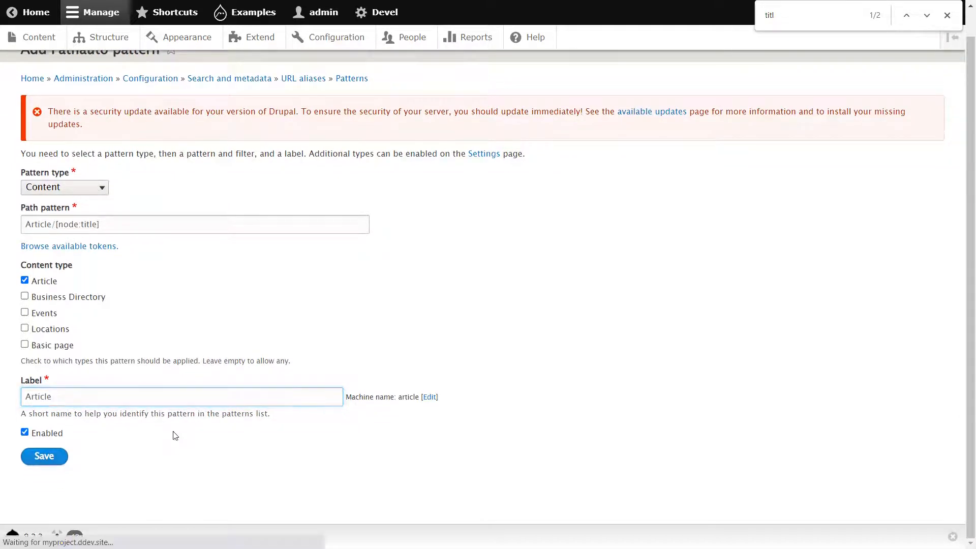
Leave the full-screen view and open the URL aliases page from Configuration in a new browser tab.
left_click(487, 44)
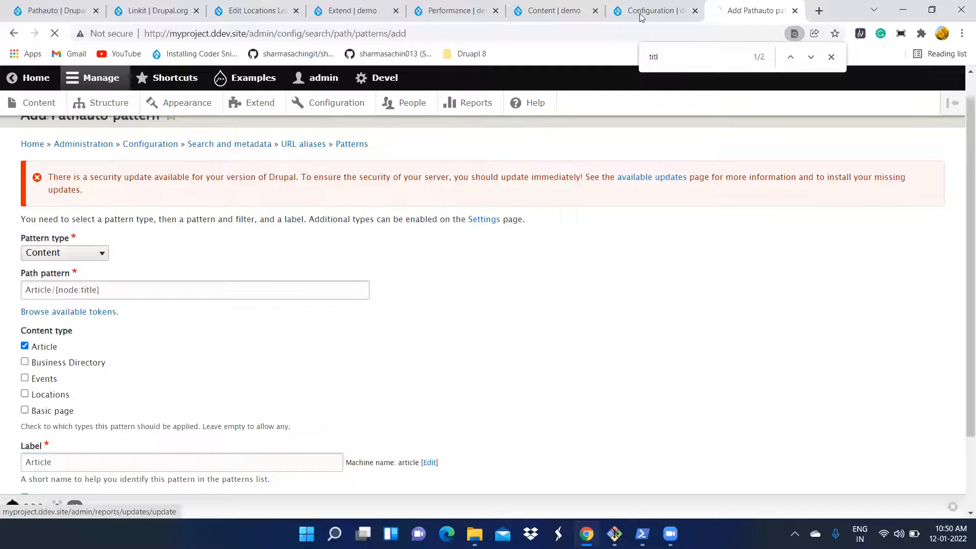
left_click(654, 11)
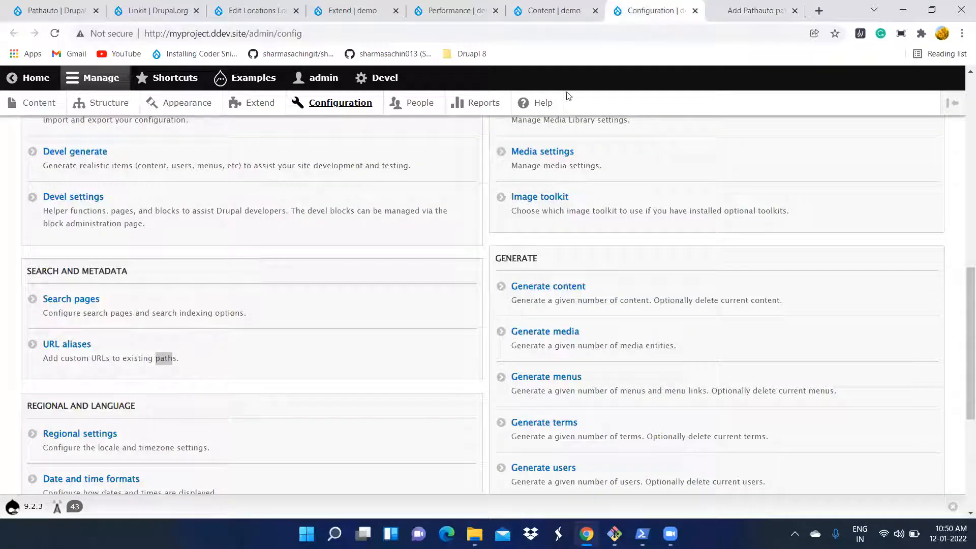
right_click(57, 345)
left_click(100, 355)
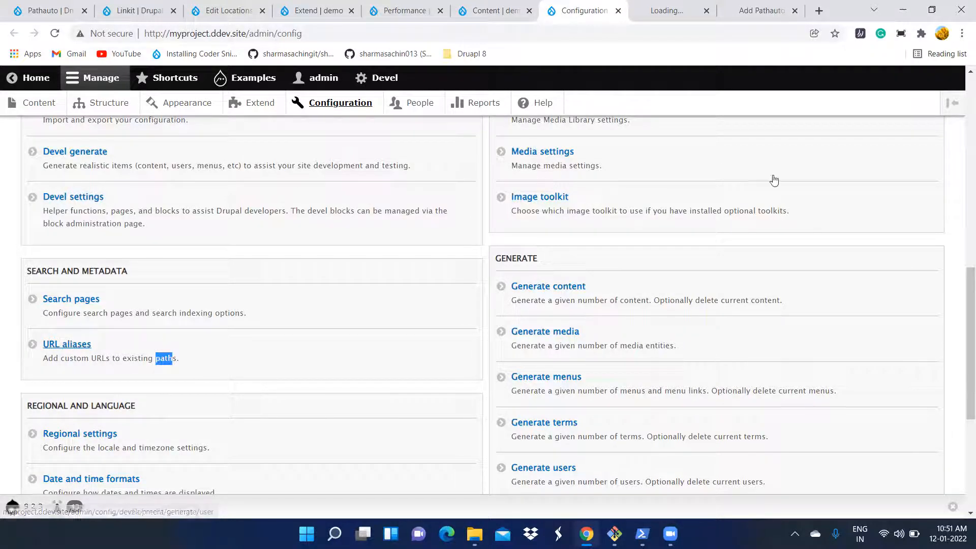
Check the loading pages in the open browser tabs and view the operations available for the saved Article pattern.
left_click(675, 13)
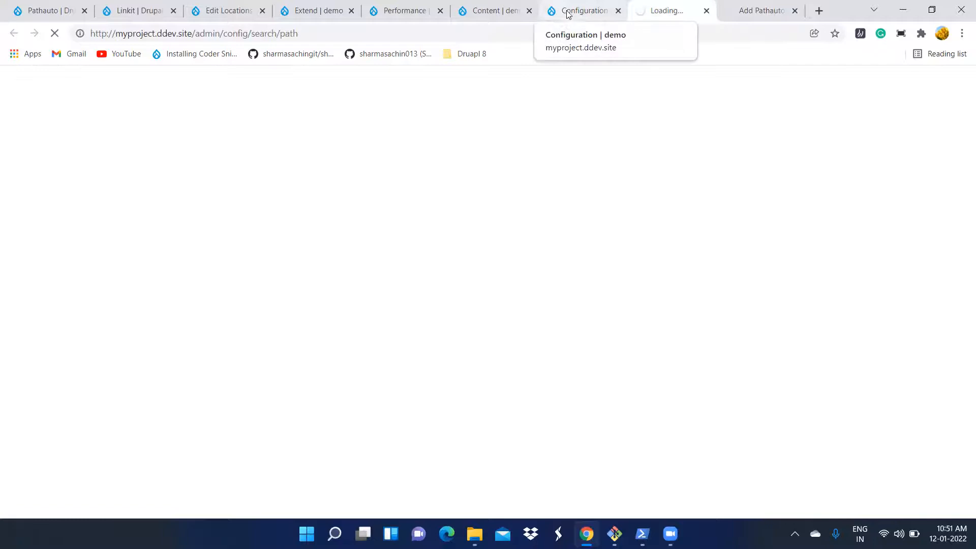
left_click(572, 15)
left_click(648, 11)
left_click(751, 13)
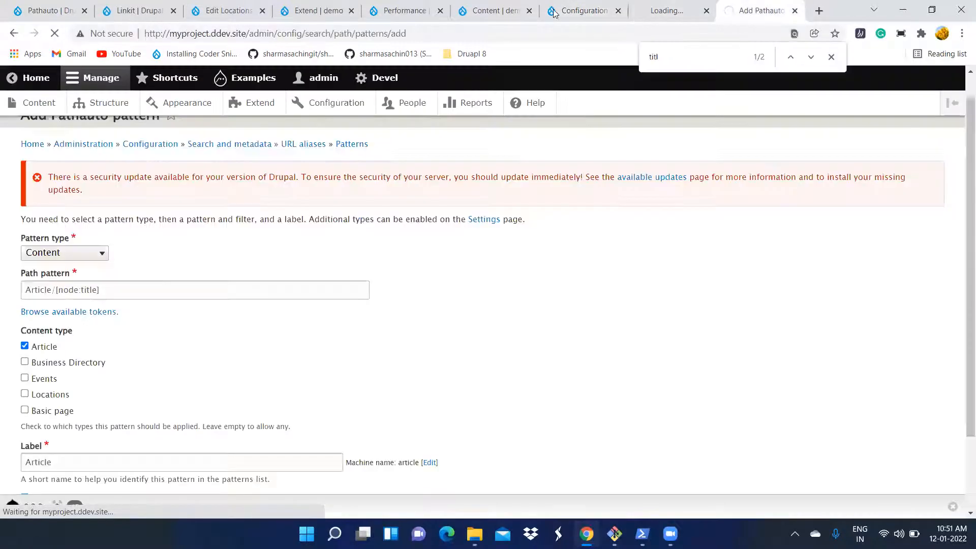
left_click(580, 11)
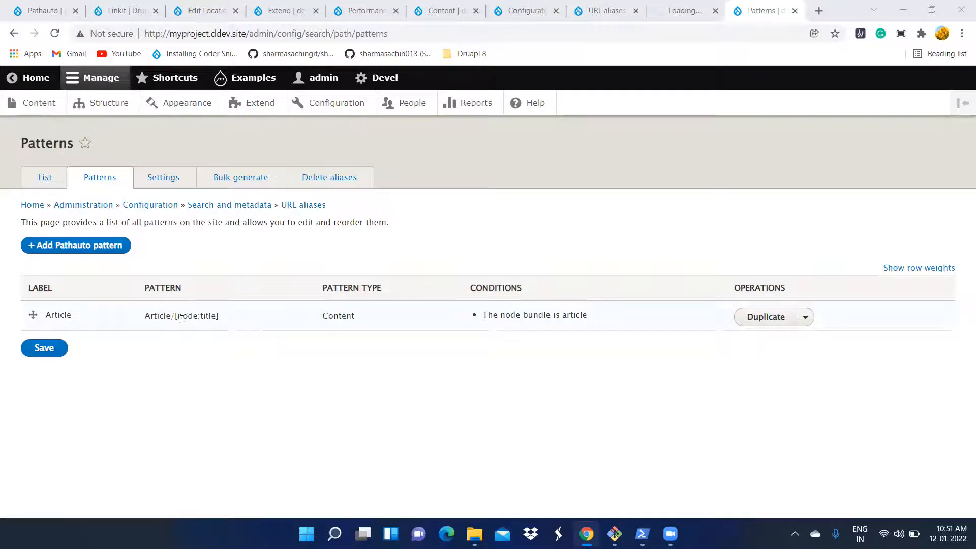
left_click(811, 319)
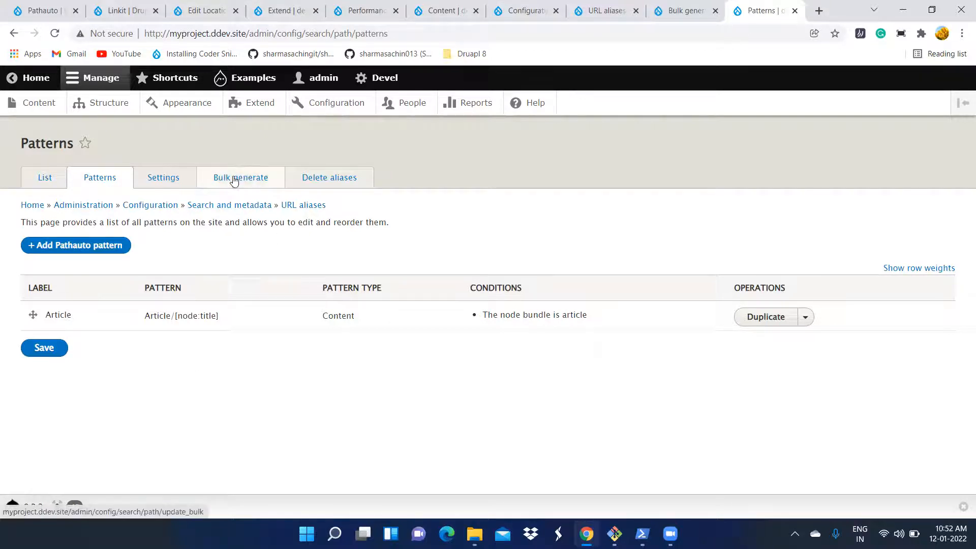
Run bulk alias generation for Content paths with the option to update the URL alias for paths having an old URL alias.
left_click(687, 11)
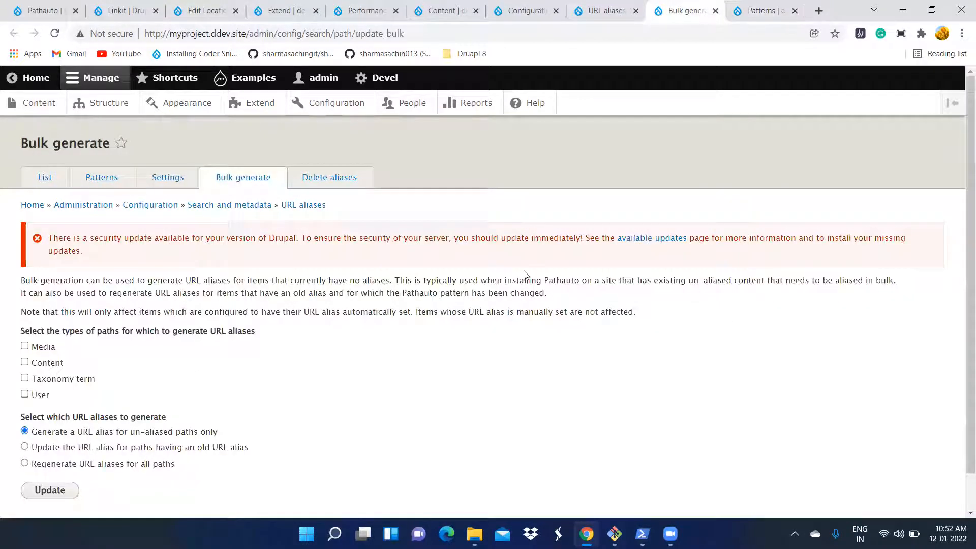
left_click(32, 363)
scroll(305, 370, "down", 1)
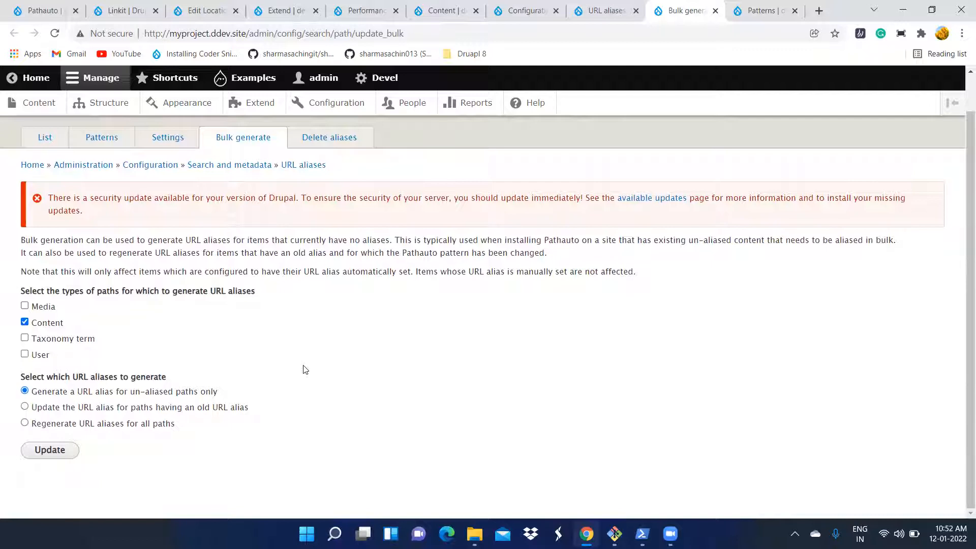
scroll(305, 370, "up", 1)
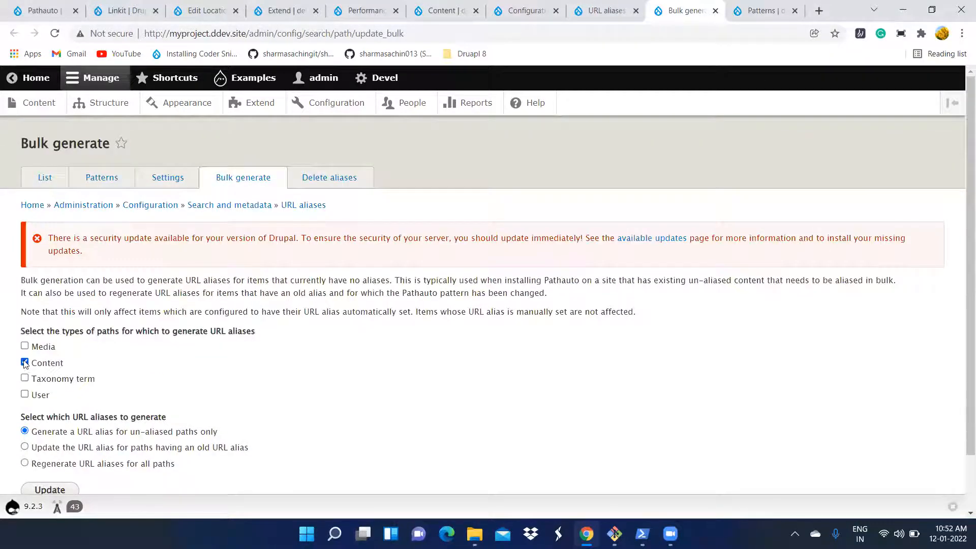
scroll(25, 363, "down", 1)
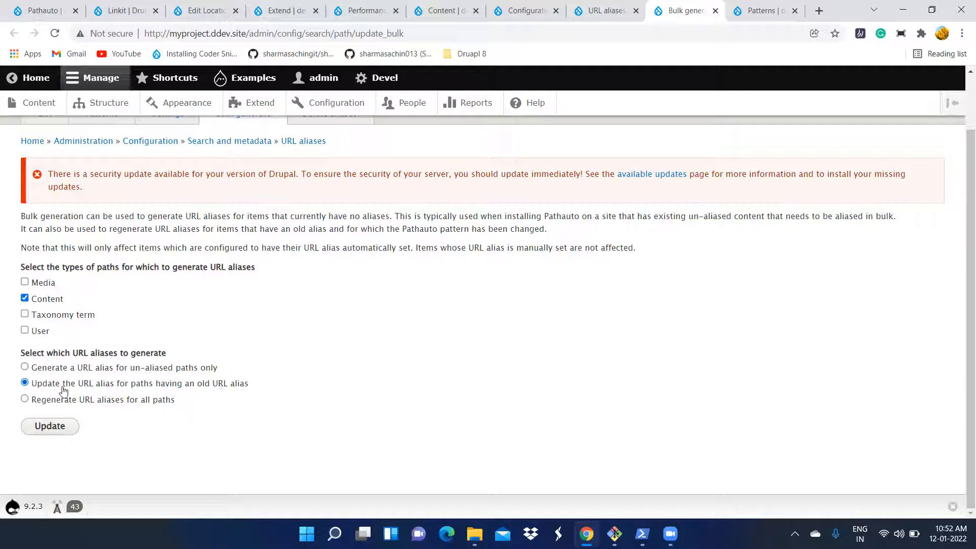
left_click(47, 427)
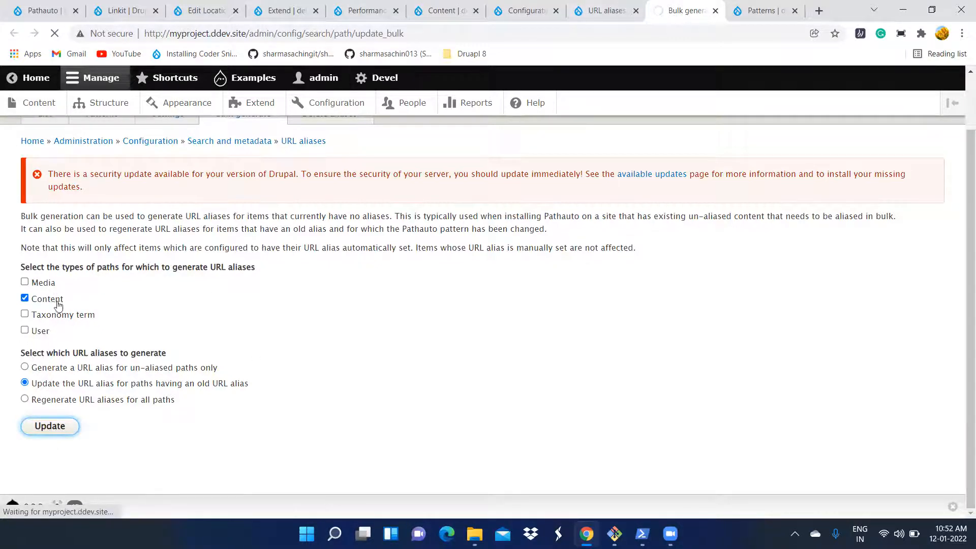
Go from the URL aliases page to a new Pathauto pattern form and set its pattern type to Content.
left_click(582, 7)
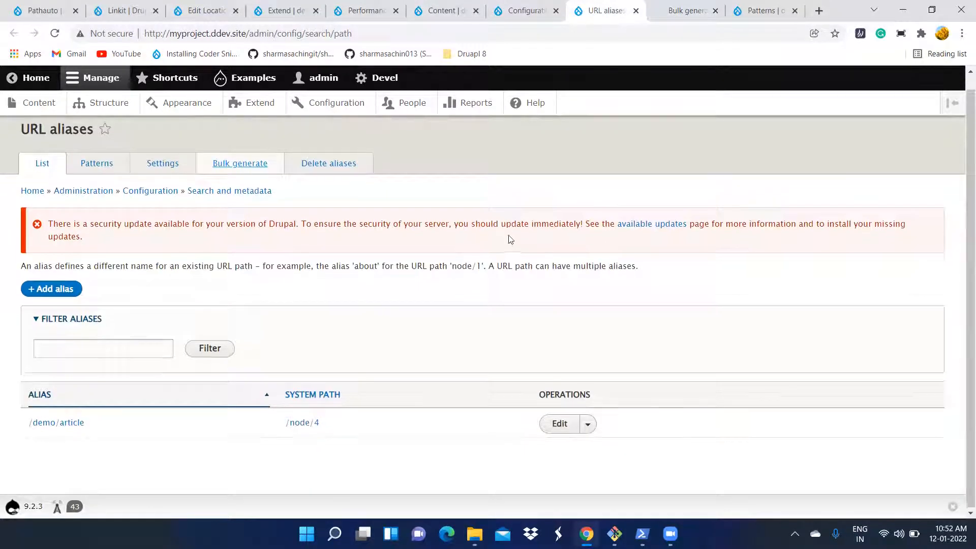
left_click(94, 182)
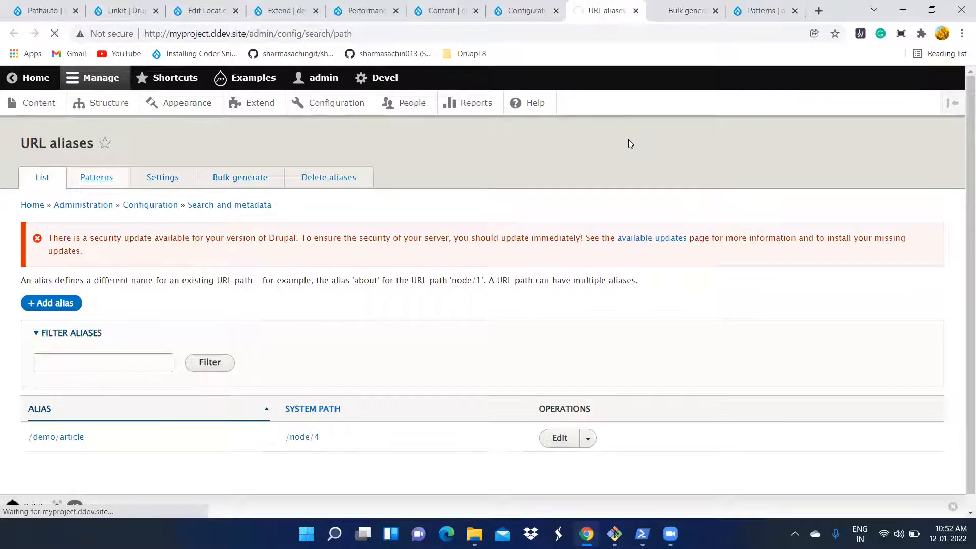
left_click(516, 10)
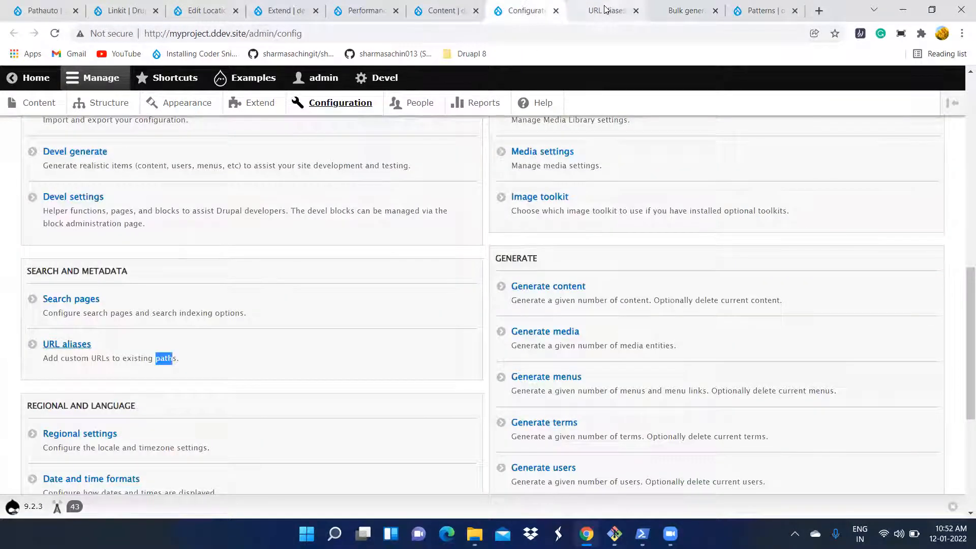
left_click(605, 10)
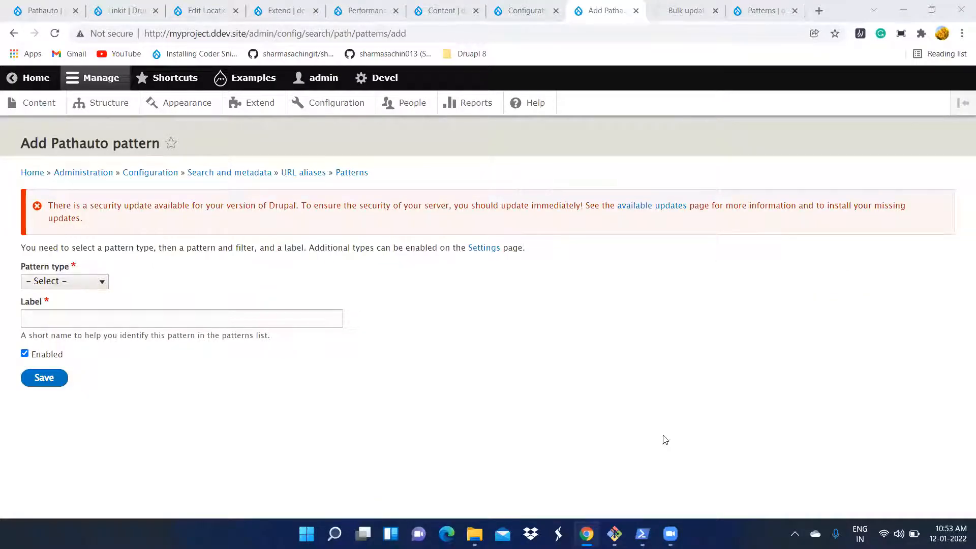
left_click(80, 287)
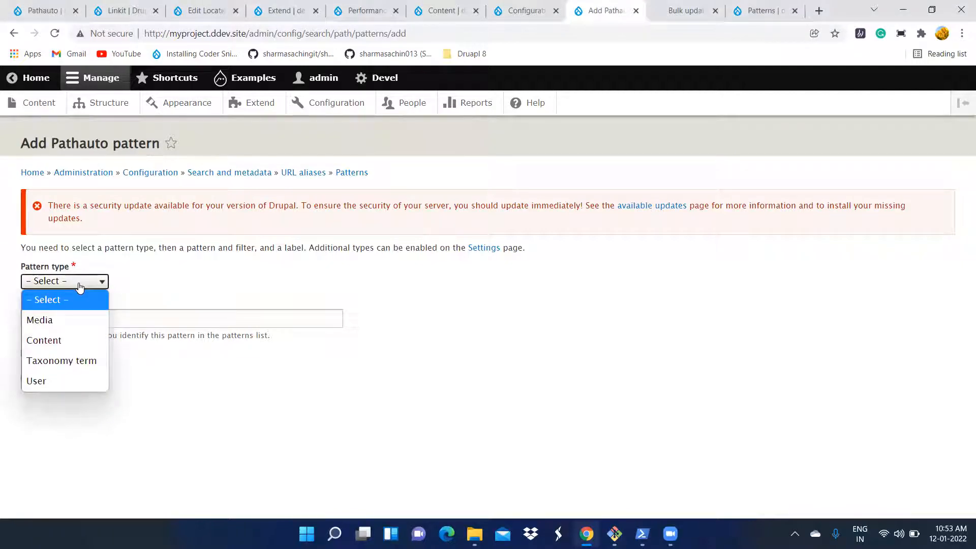
left_click(43, 341)
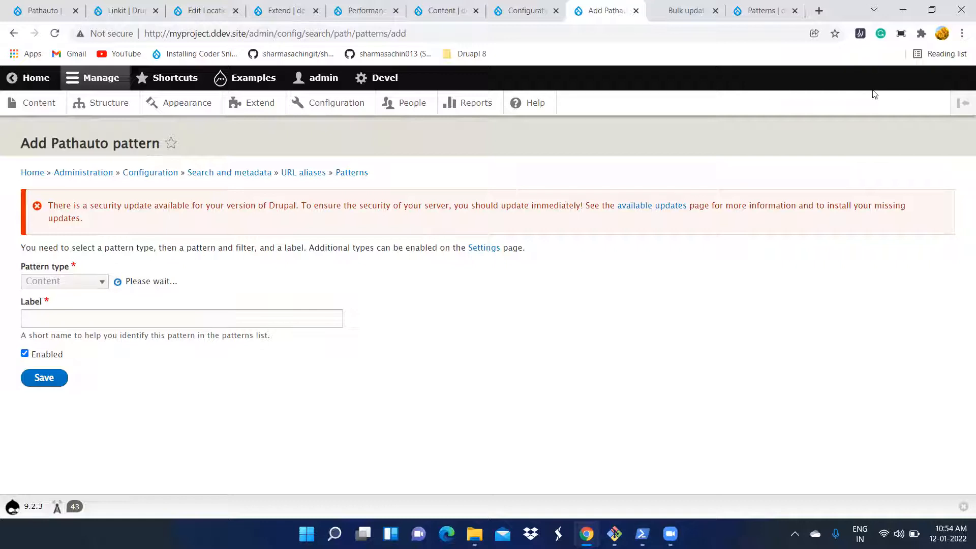
Show the pattern form in full screen and apply the pattern to the Business Directory content type.
key("F11")
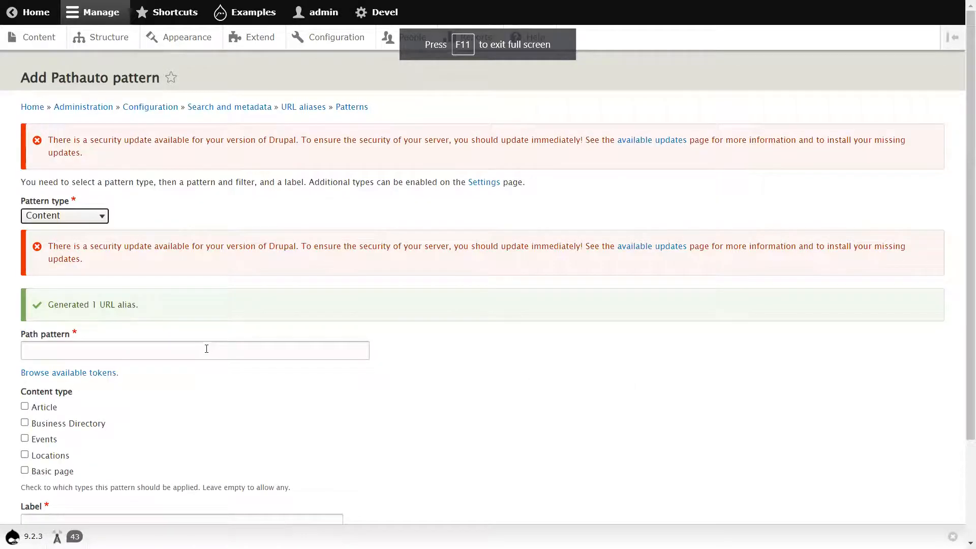
scroll(205, 351, "down", 2)
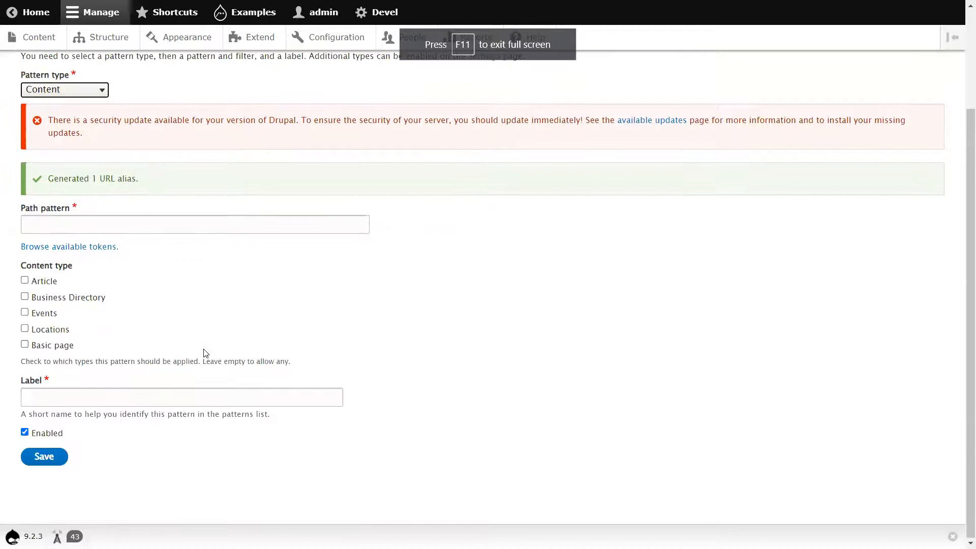
left_click(25, 299)
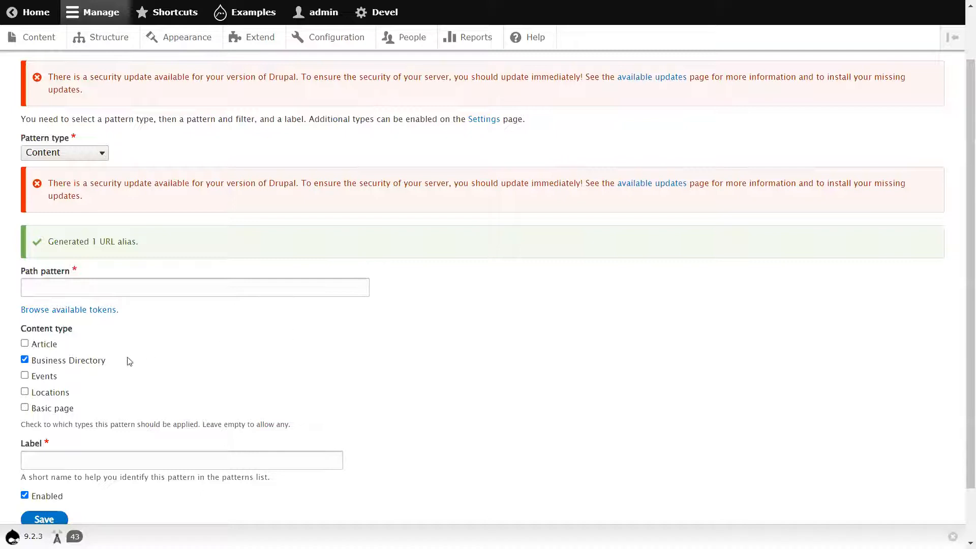
Copy the Business Directory content type name into the path pattern and edit it to "Business-Directory/".
left_click_drag(117, 363, 31, 361)
key("ctrl+c")
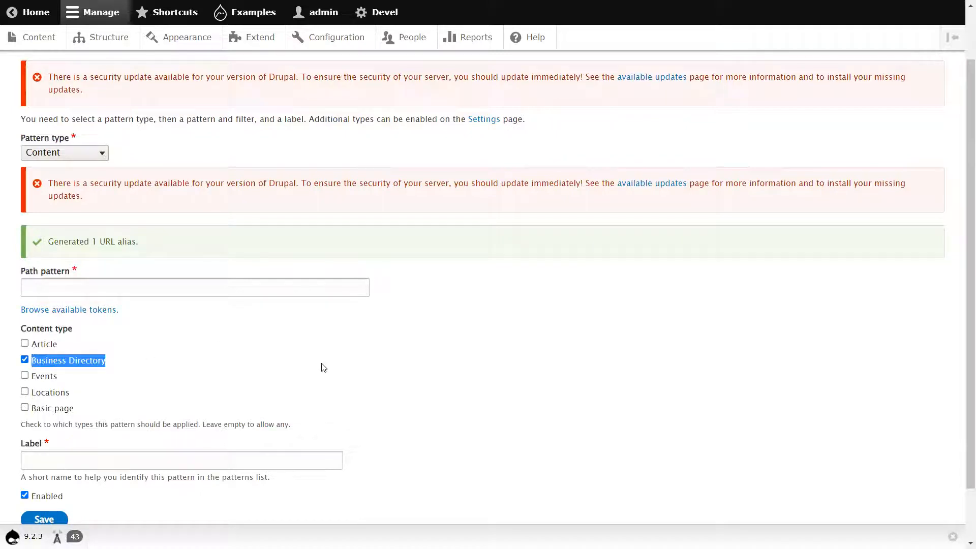
left_click(182, 281)
left_click(226, 287)
key("ctrl+v")
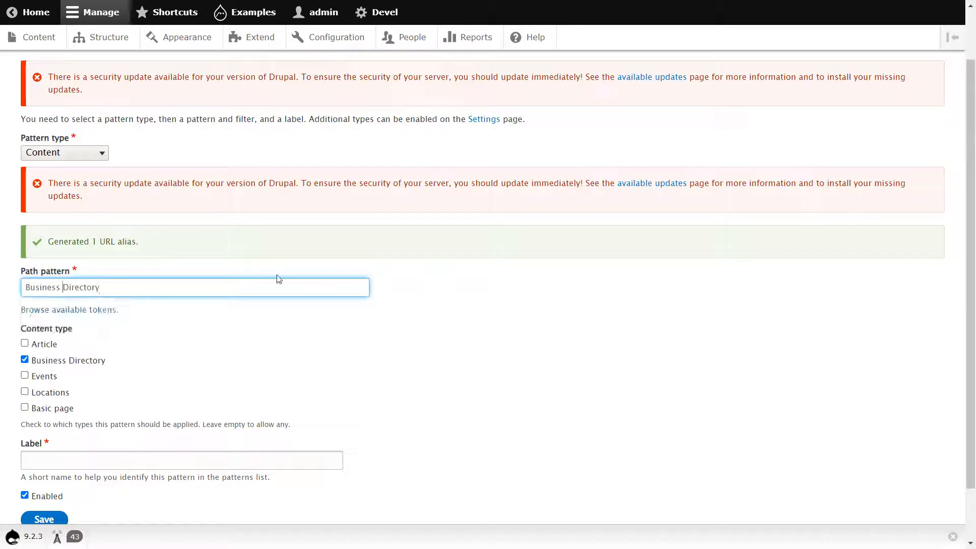
key("BackSpace")
type("-")
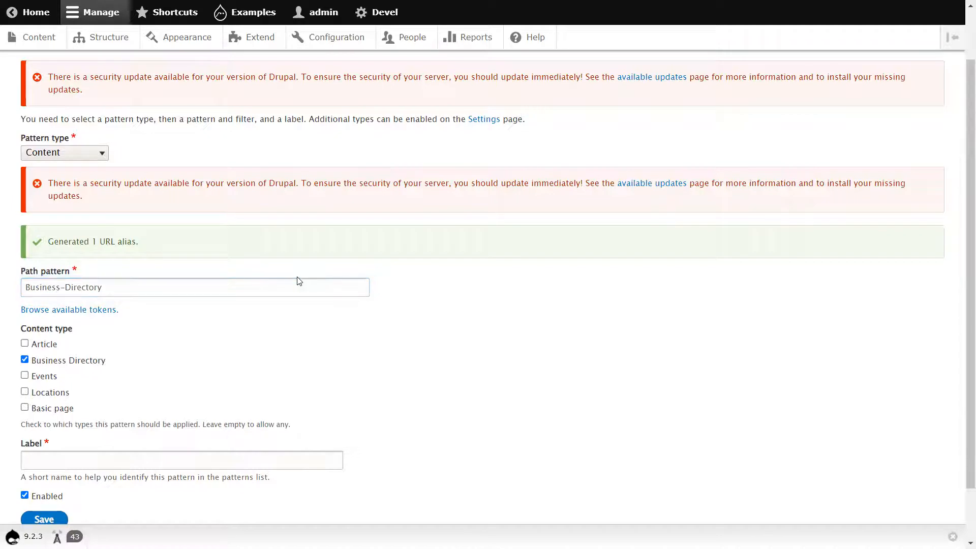
left_click(239, 287)
type("/")
Append the [node:title] token from the available Nodes tokens to the path pattern, making it "Business-Directory/[node:title]".
left_click(78, 311)
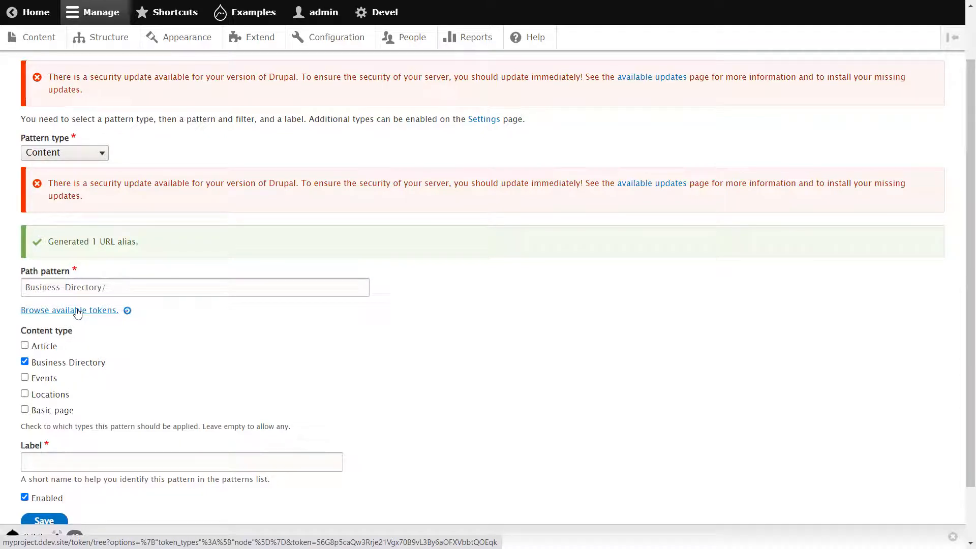
left_click_drag(735, 300, 685, 259)
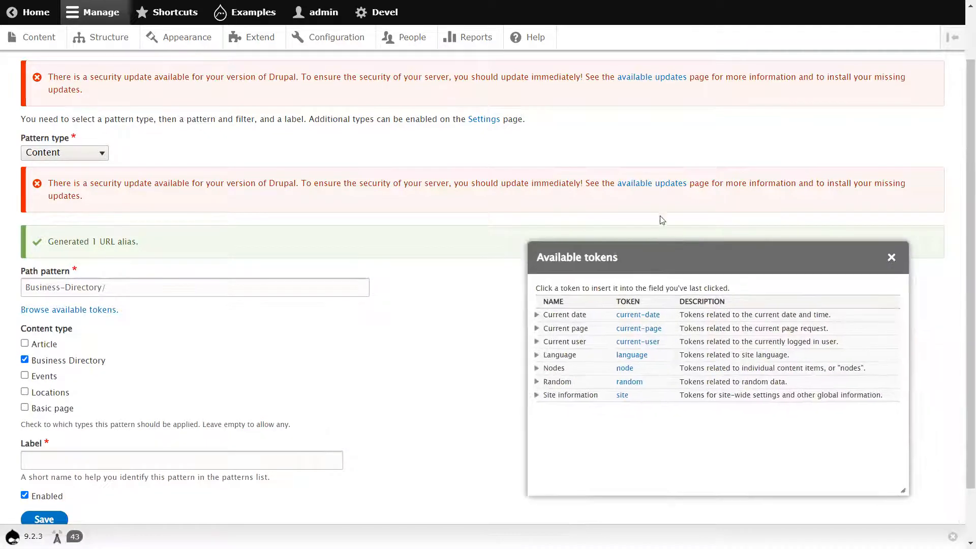
left_click(506, 320)
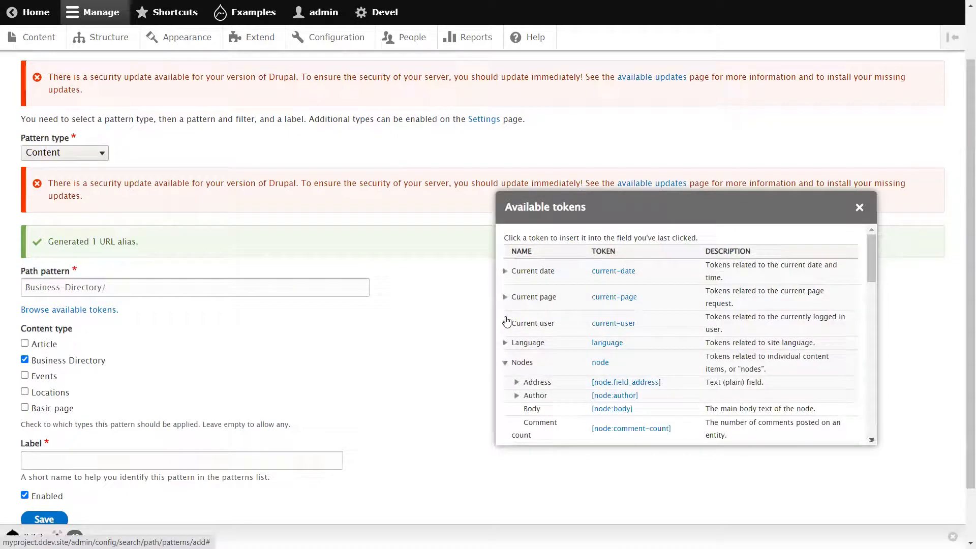
scroll(663, 388, "down", 1)
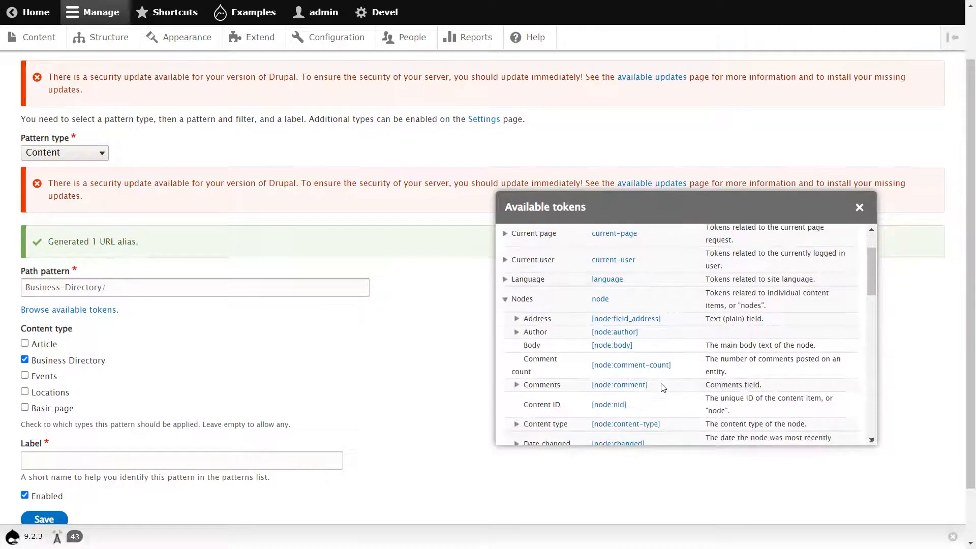
scroll(663, 388, "down", 4)
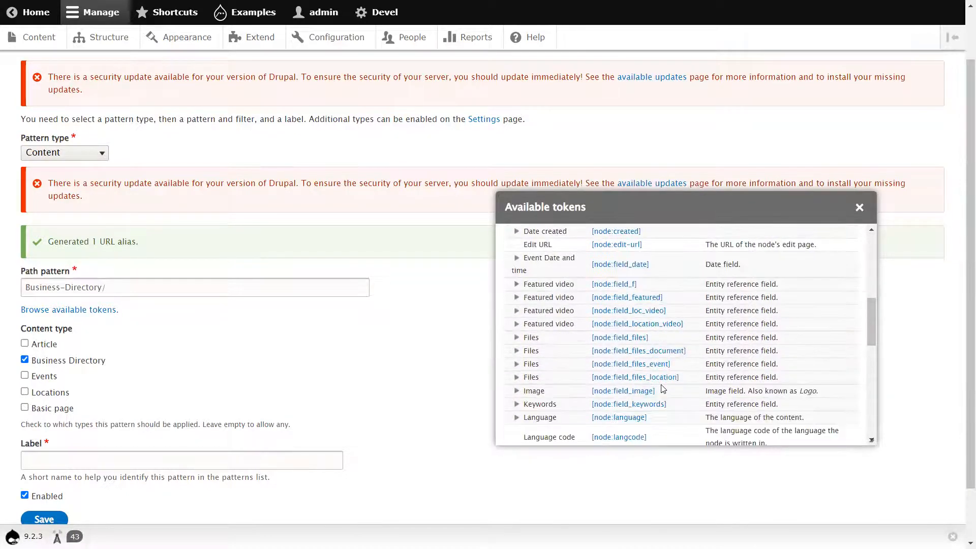
scroll(664, 389, "up", 1)
scroll(663, 389, "down", 3)
scroll(664, 389, "down", 1)
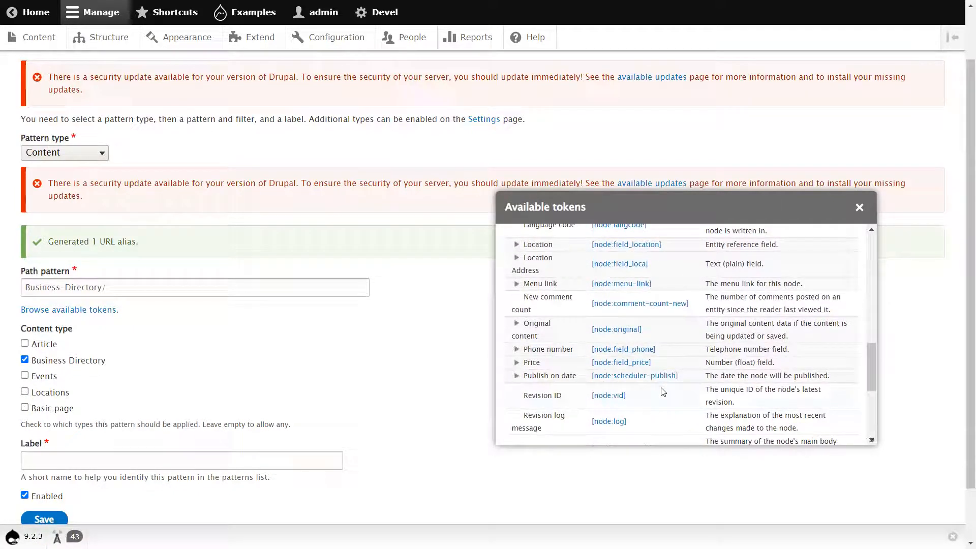
scroll(663, 394, "down", 1)
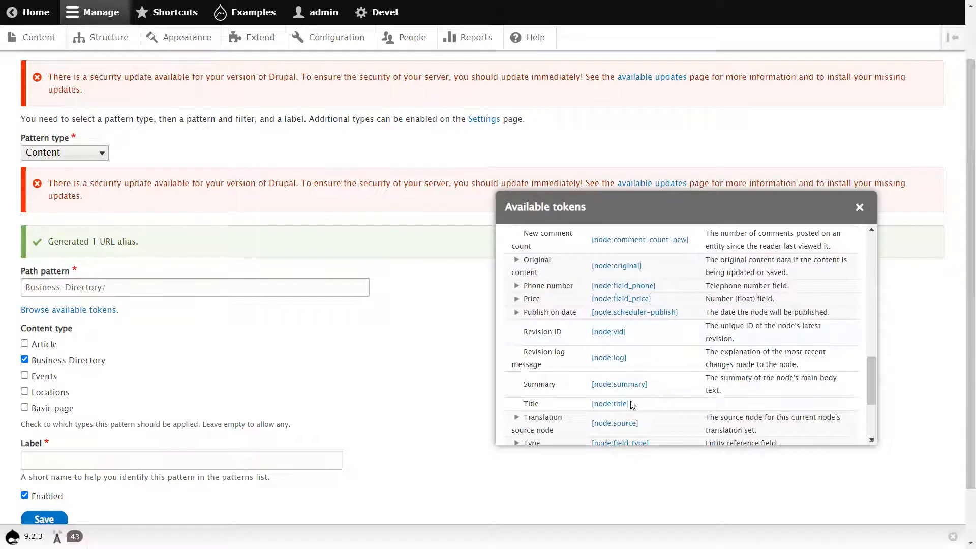
left_click(621, 403)
left_click(860, 208)
Label the pattern "Business Directory" and save it with the ID business_directory.
scroll(340, 340, "down", 1)
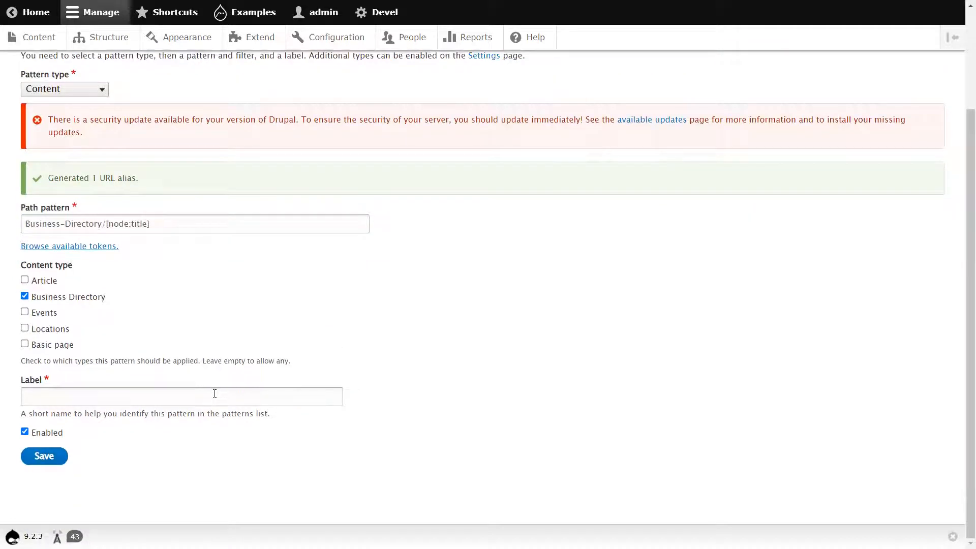
left_click(150, 402)
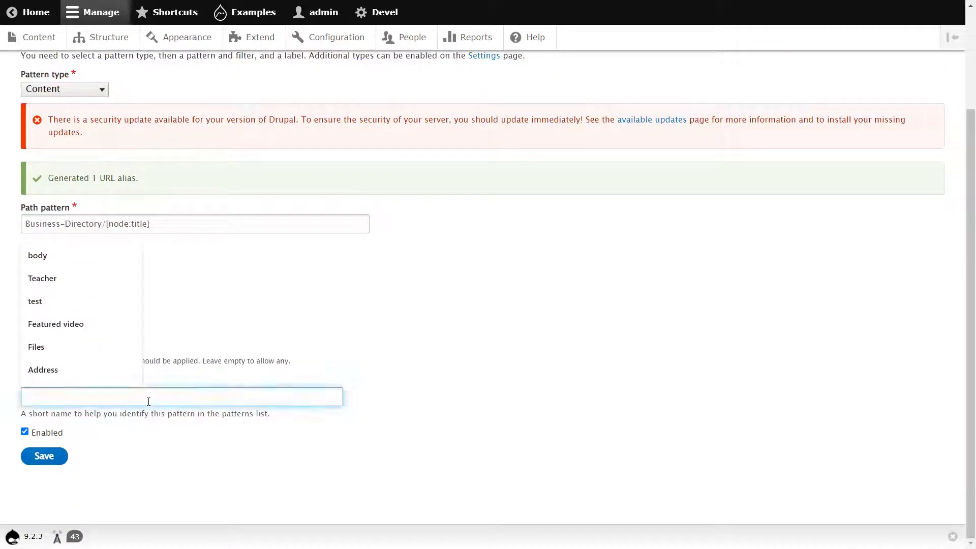
key("ctrl+v")
left_click(41, 458)
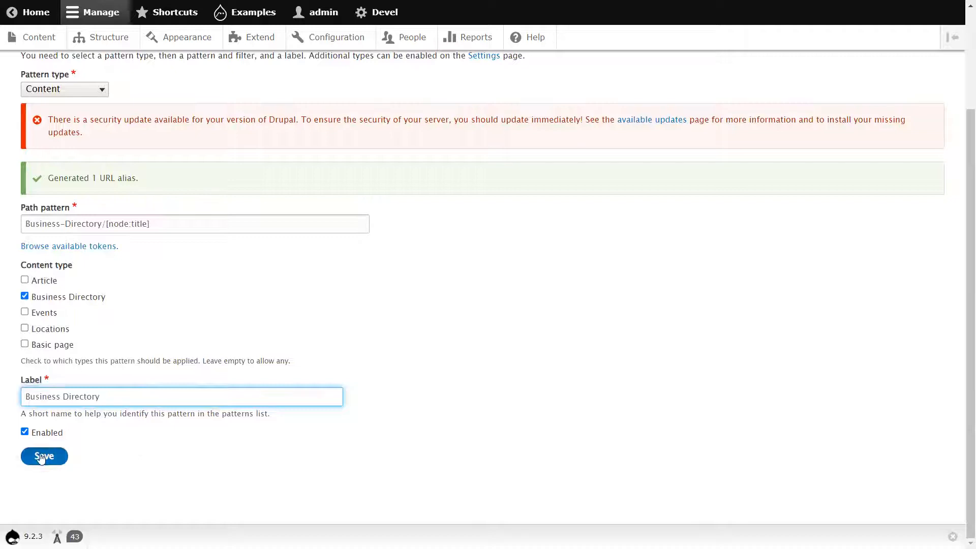
scroll(248, 467, "down", 1)
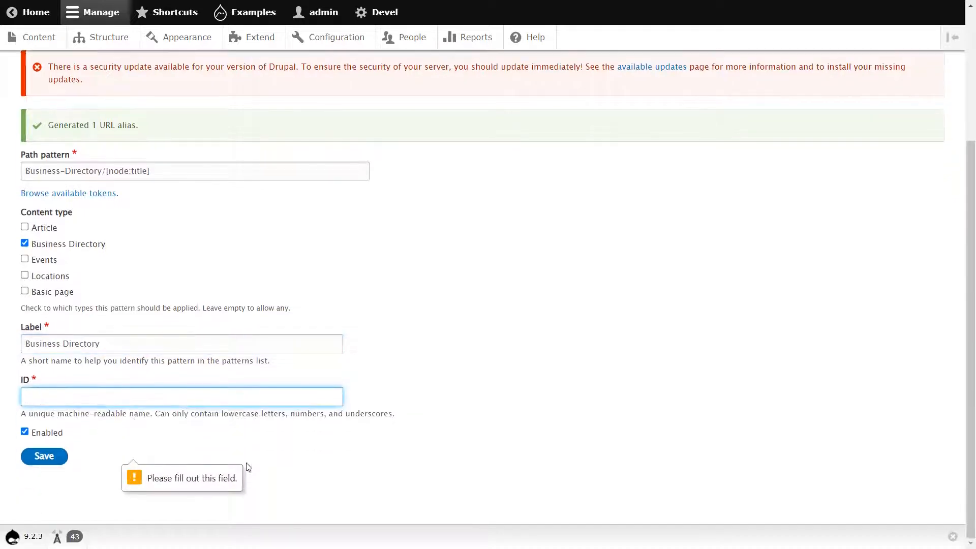
left_click(521, 364)
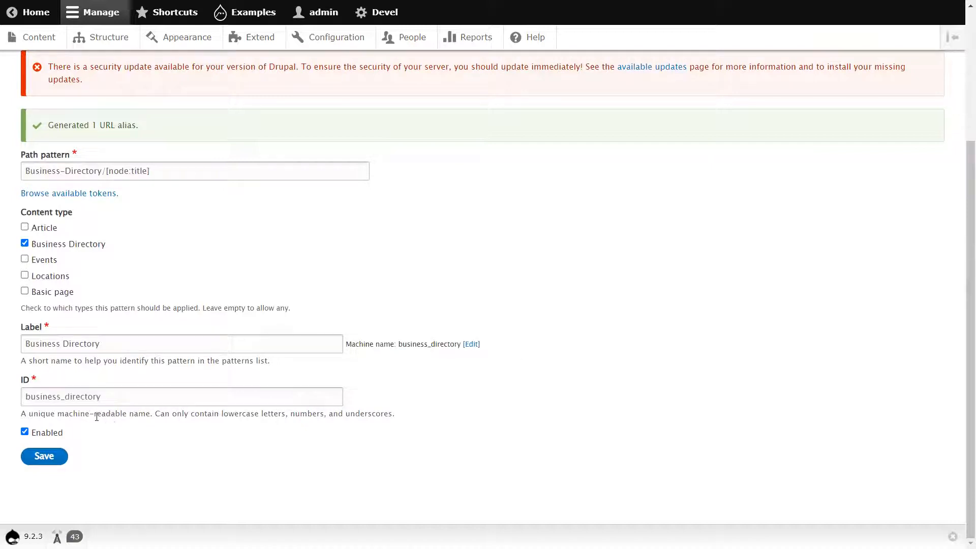
left_click(50, 457)
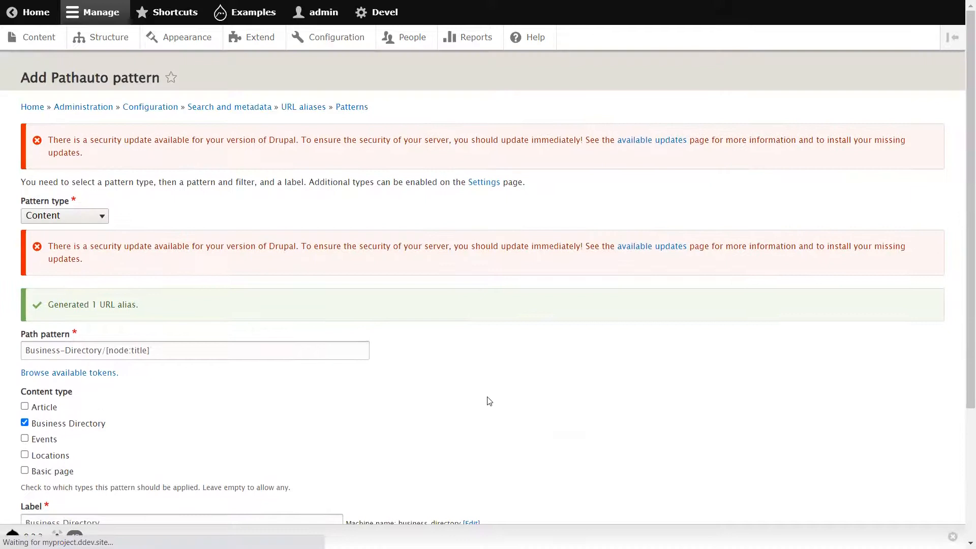
scroll(489, 397, "up", 4)
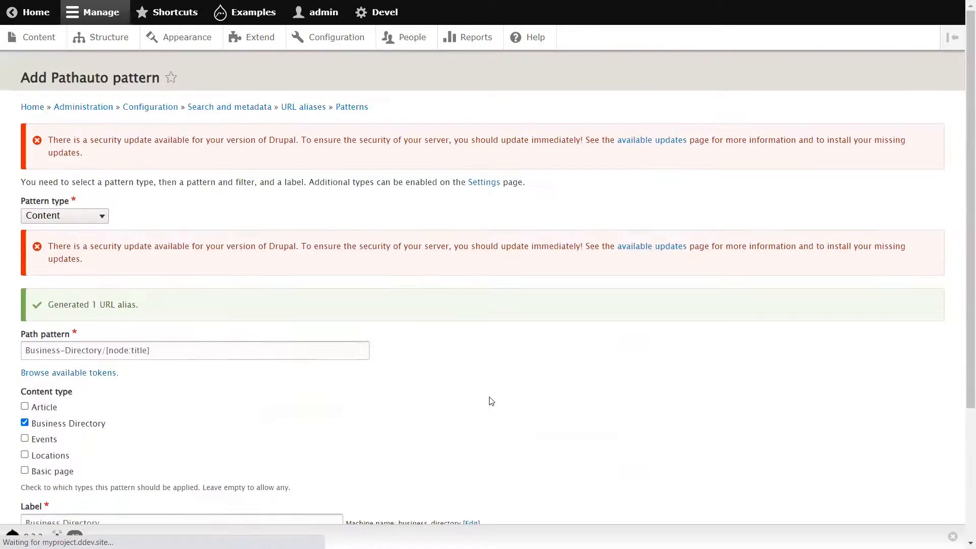
Exit full screen, go to the Bulk generate page, and open the content list and URL alias list from it in new browser tabs.
mouse_move(454, 1)
left_click(484, 43)
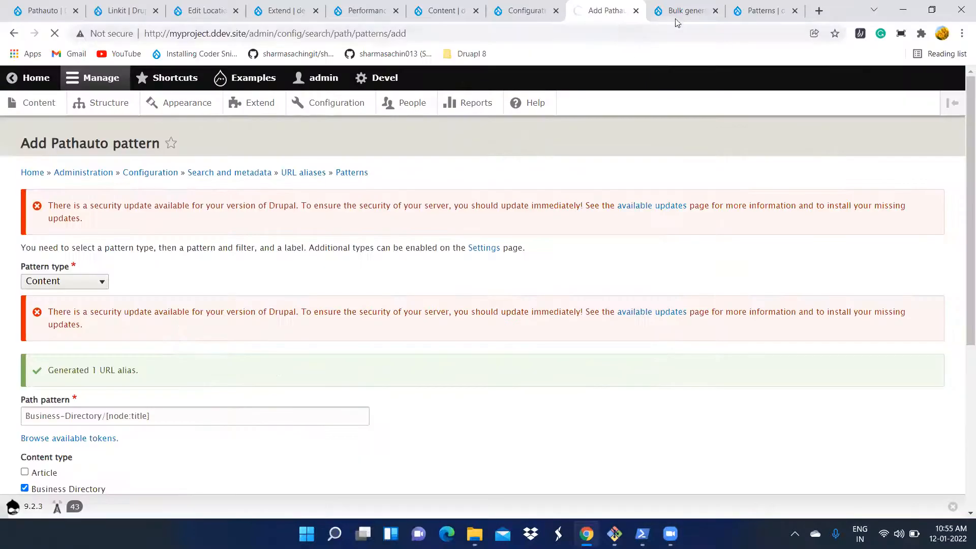
left_click(685, 11)
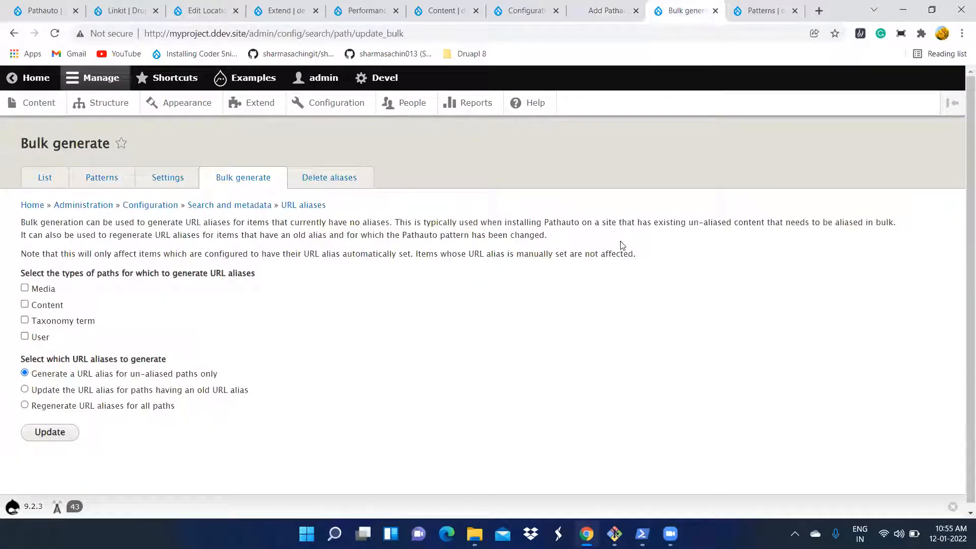
scroll(623, 245, "down", 1)
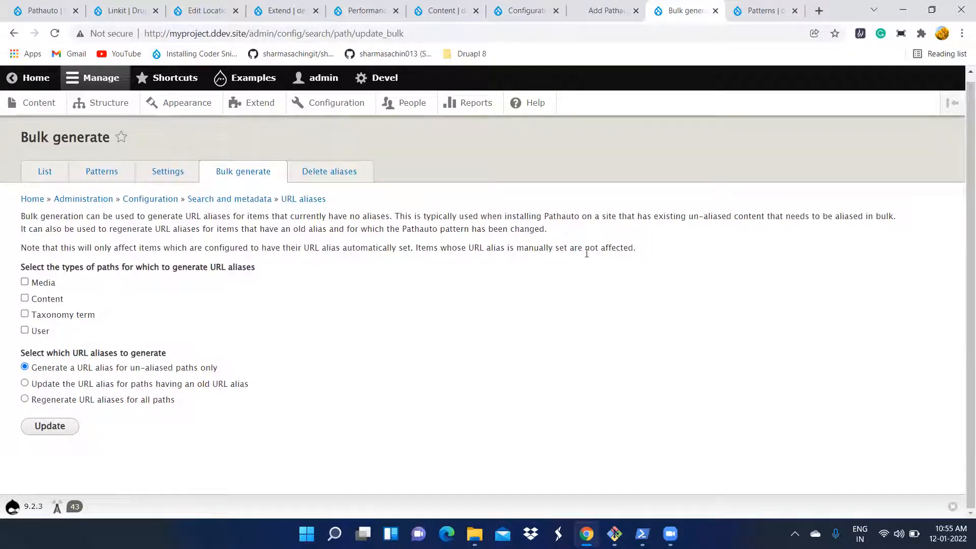
scroll(587, 253, "up", 1)
scroll(586, 253, "down", 1)
right_click(40, 102)
left_click(63, 114)
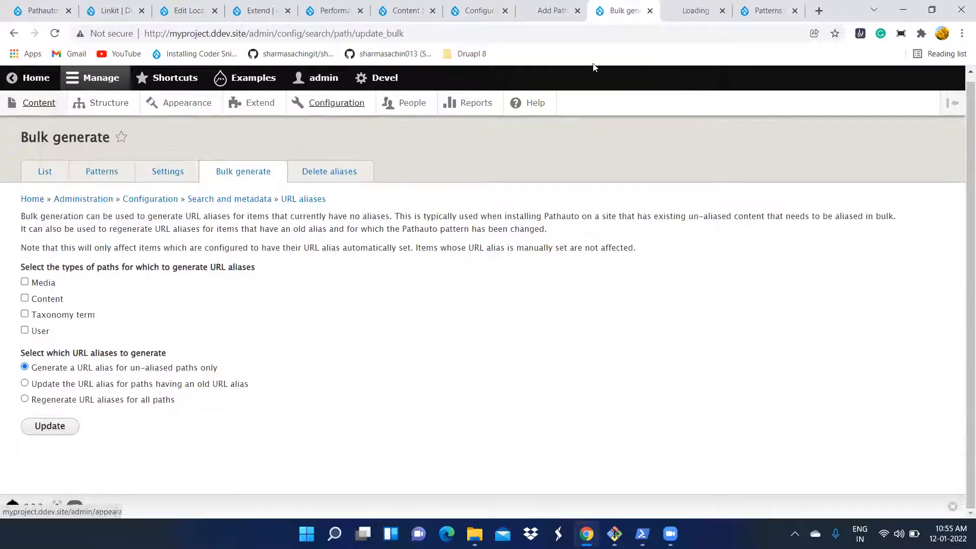
left_click(695, 19)
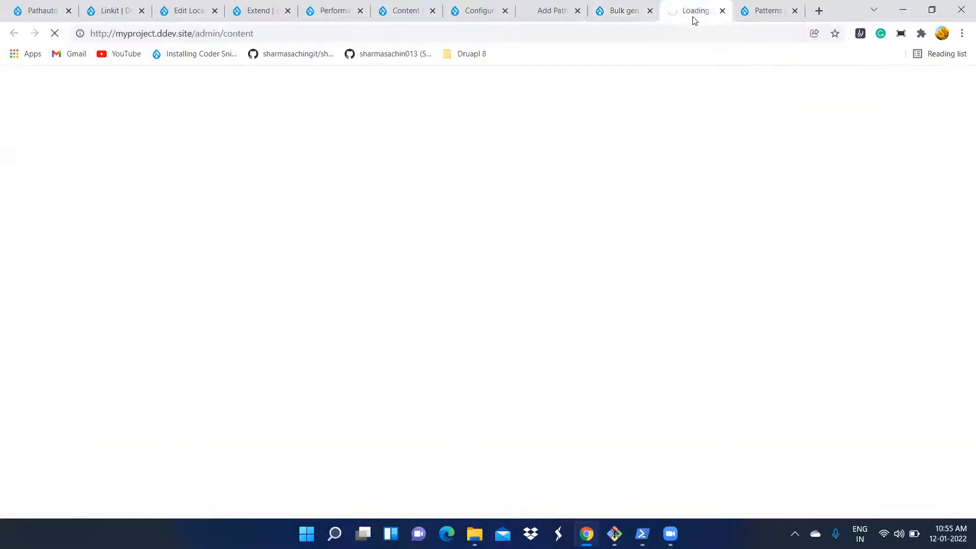
left_click(618, 14)
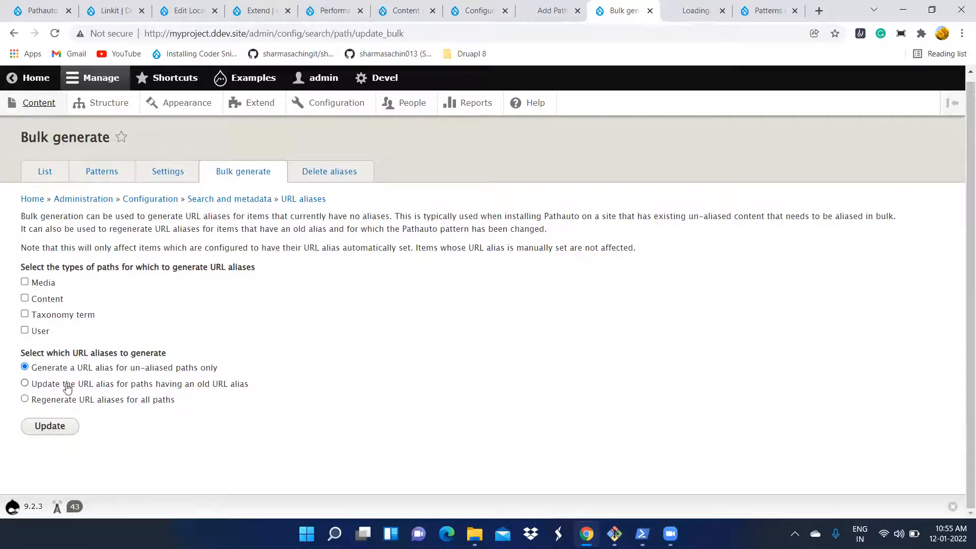
right_click(47, 173)
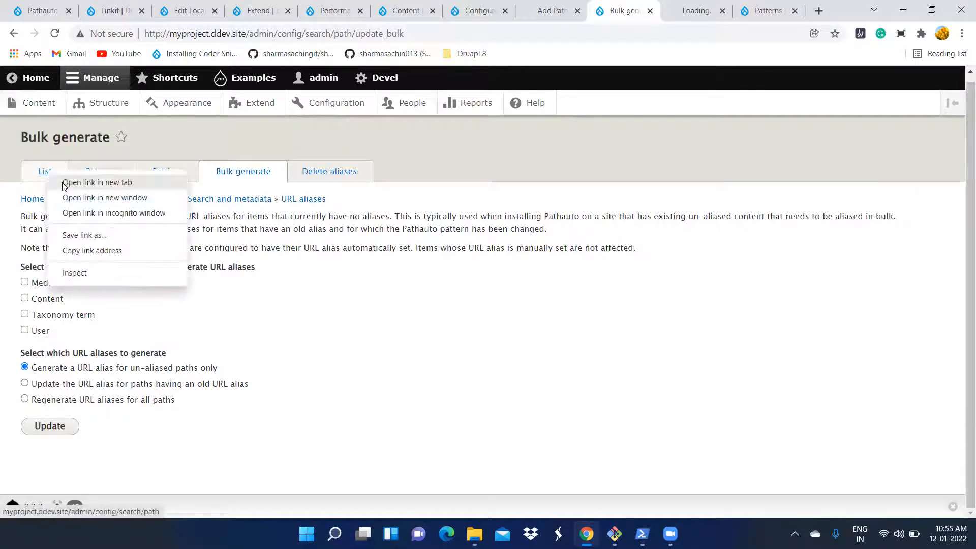
left_click(64, 184)
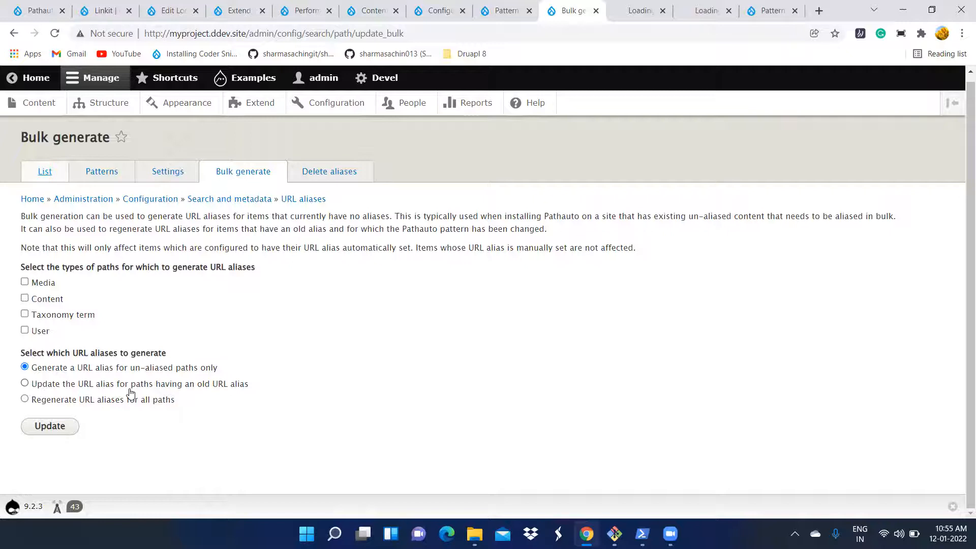
Look through the titles and content types in the content list, and return to the Bulk generate page.
left_click(24, 299)
left_click(25, 299)
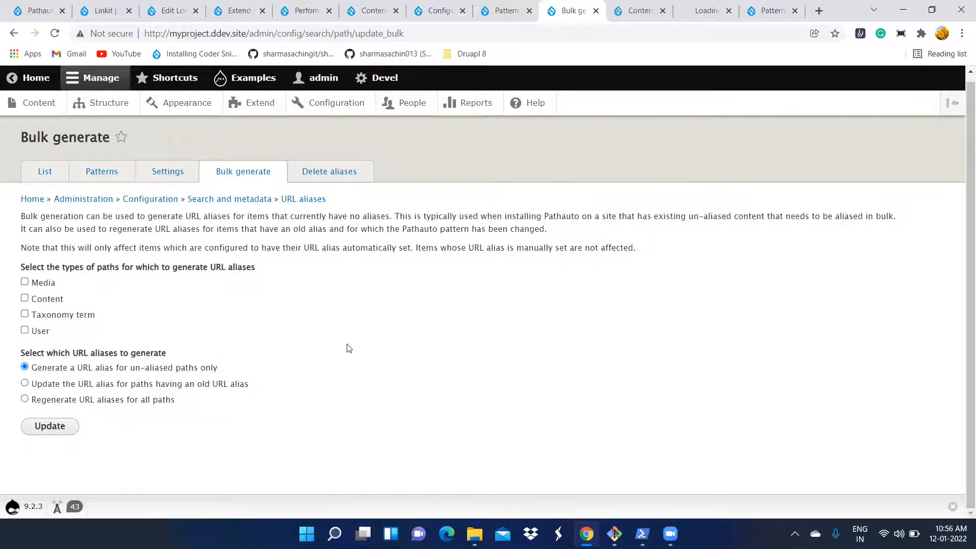
left_click(635, 11)
scroll(621, 342, "down", 5)
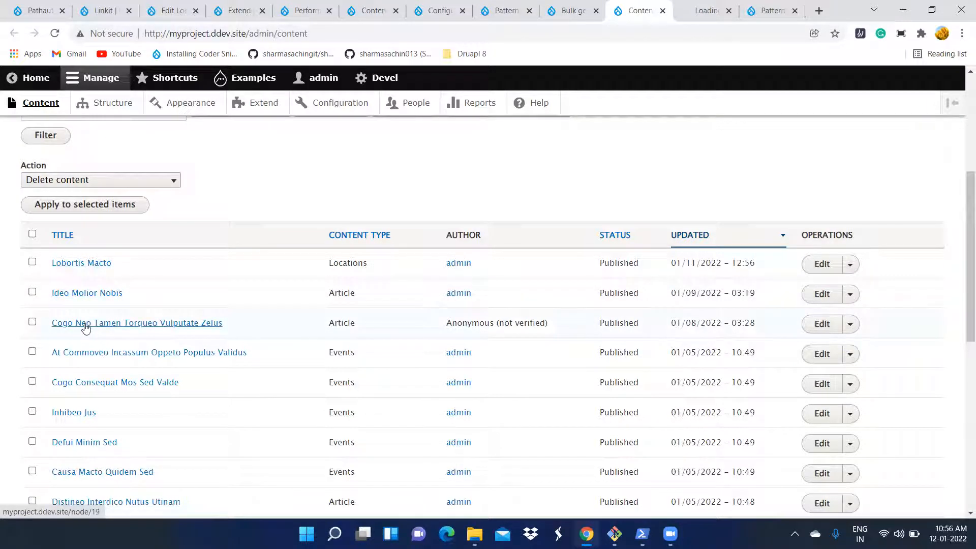
left_click(574, 11)
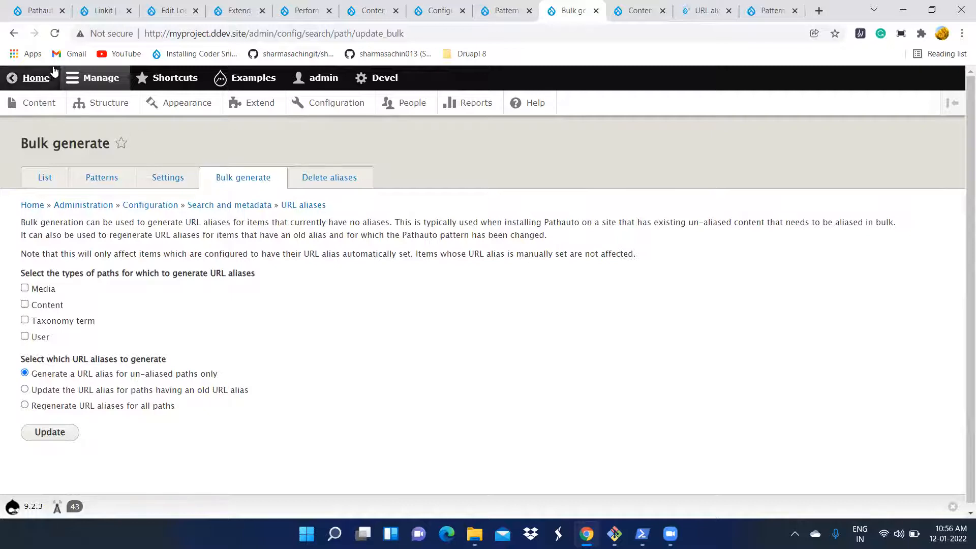
Reload the Bulk generate page and the URL aliases list.
left_click(54, 33)
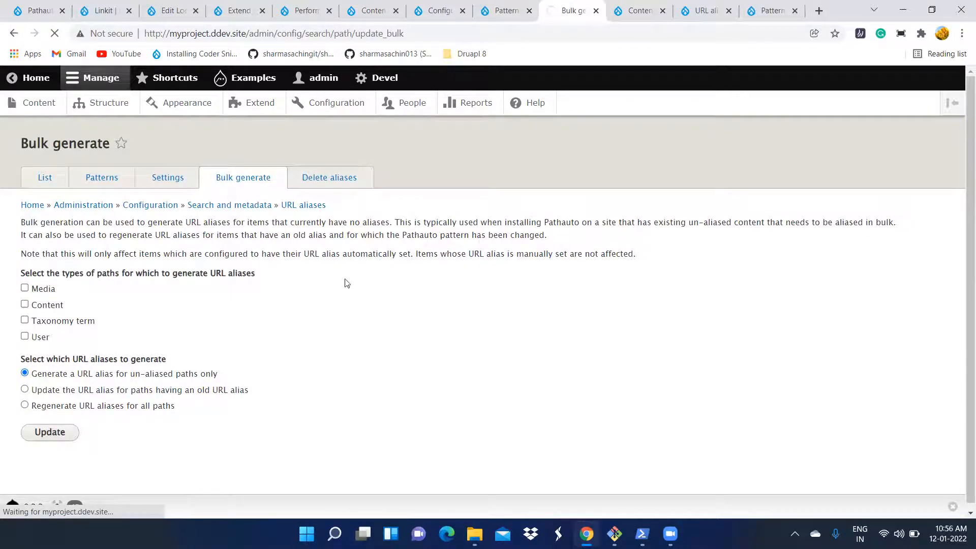
scroll(355, 308, "down", 1)
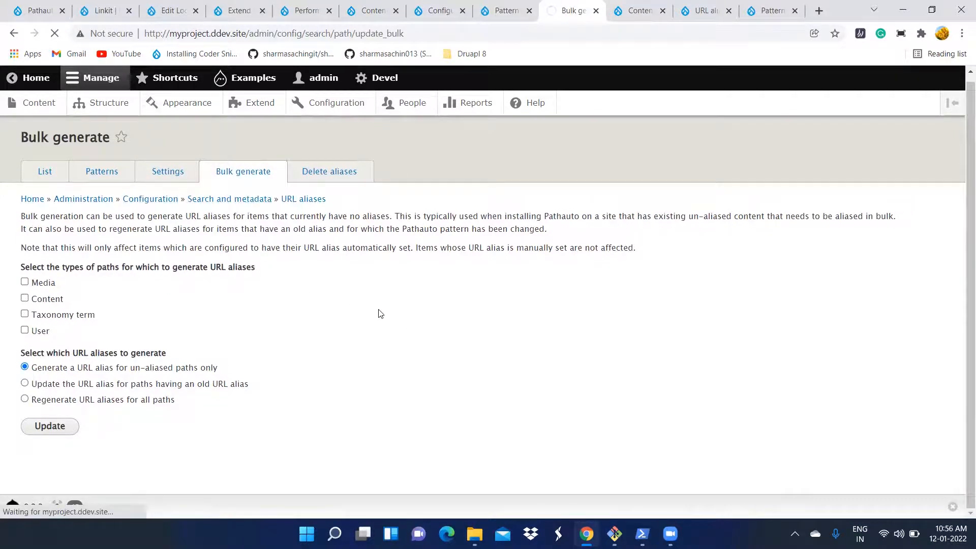
left_click(692, 12)
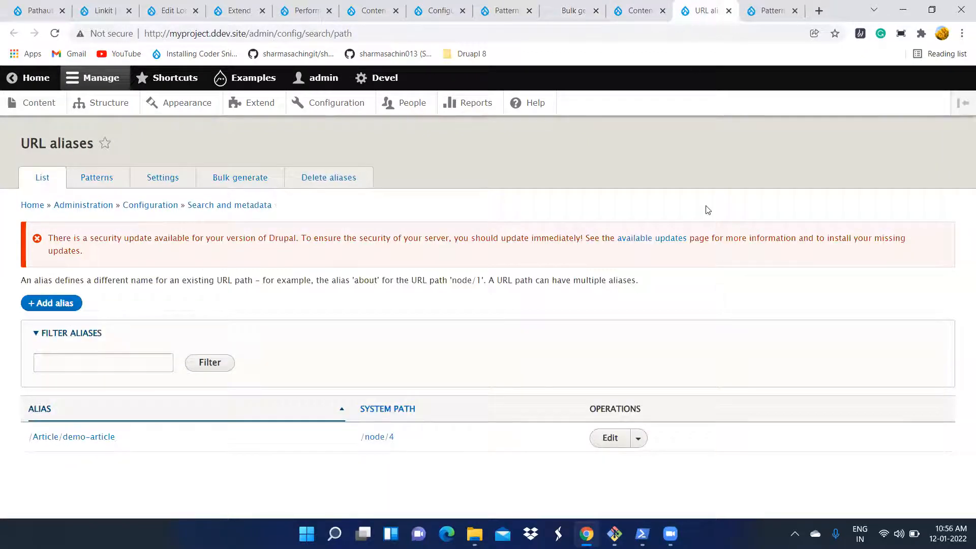
left_click(55, 33)
Check the Business Directory entry in the Patterns list and open a new Pathauto pattern form.
left_click(506, 12)
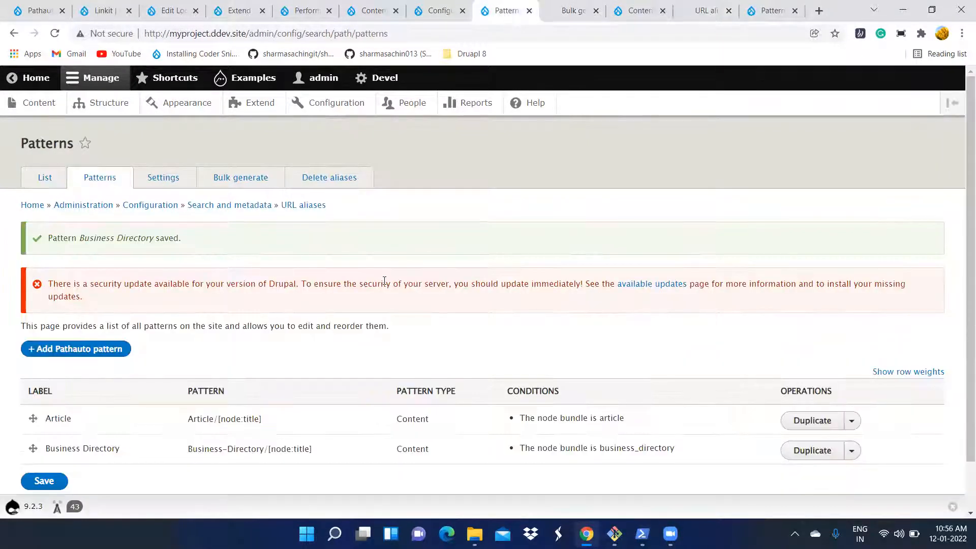
scroll(383, 279, "down", 1)
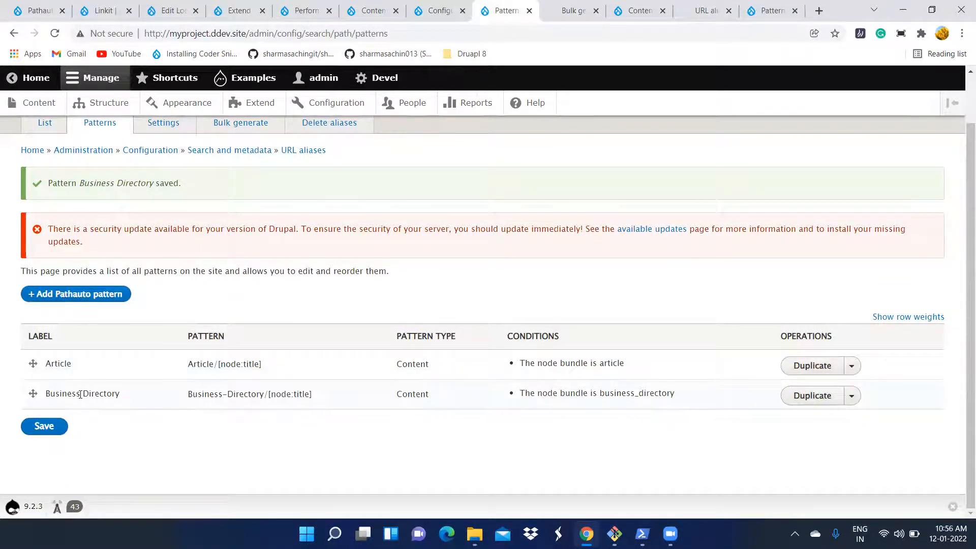
left_click(75, 295)
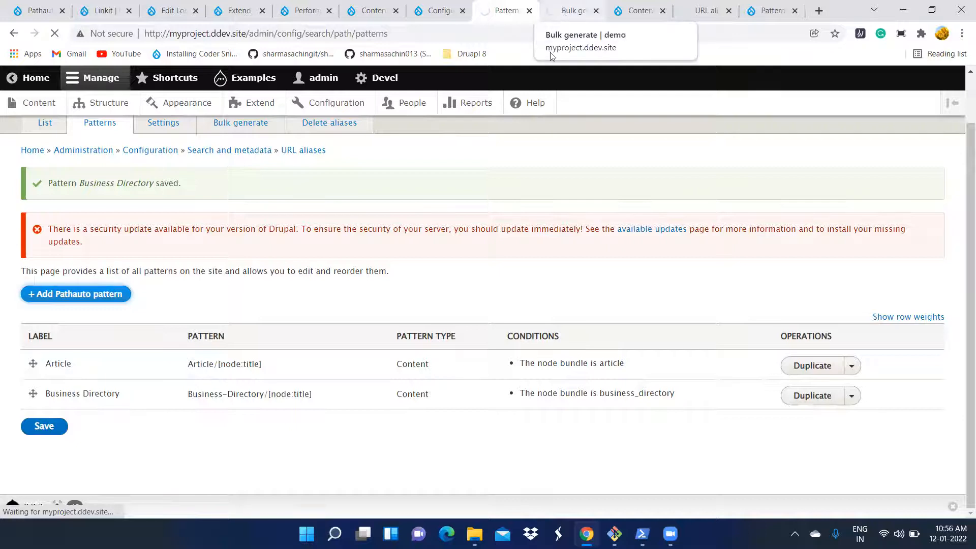
Run bulk alias generation for Content, generating a URL alias for un-aliased paths only.
key("ctrl+Tab")
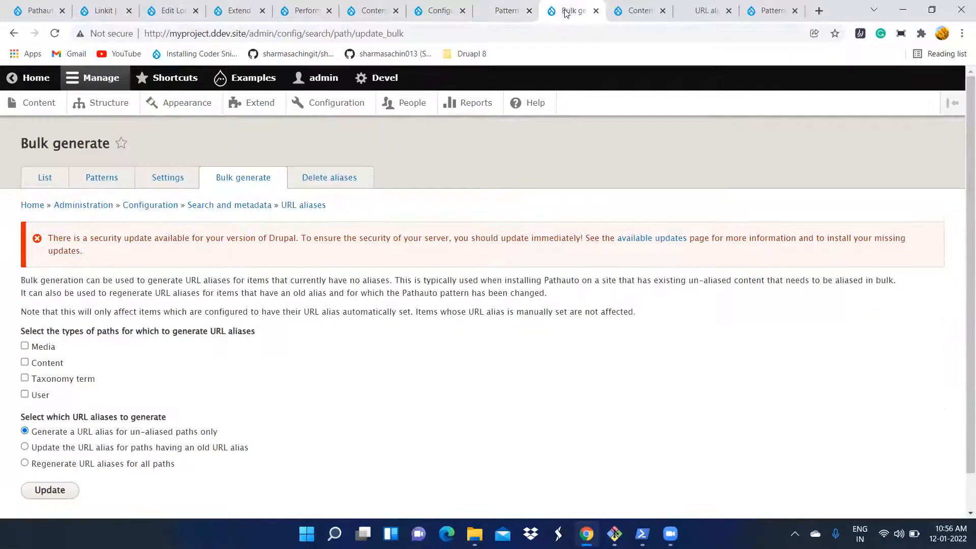
scroll(32, 326, "down", 1)
left_click(25, 323)
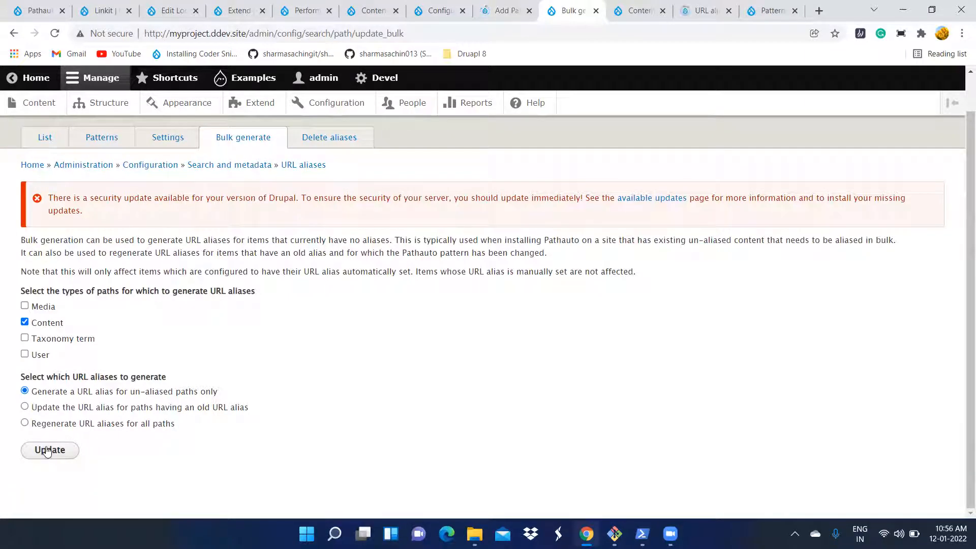
left_click(47, 451)
Set the new Pathauto pattern's type to Content and restrict it to the Events content type.
left_click(496, 7)
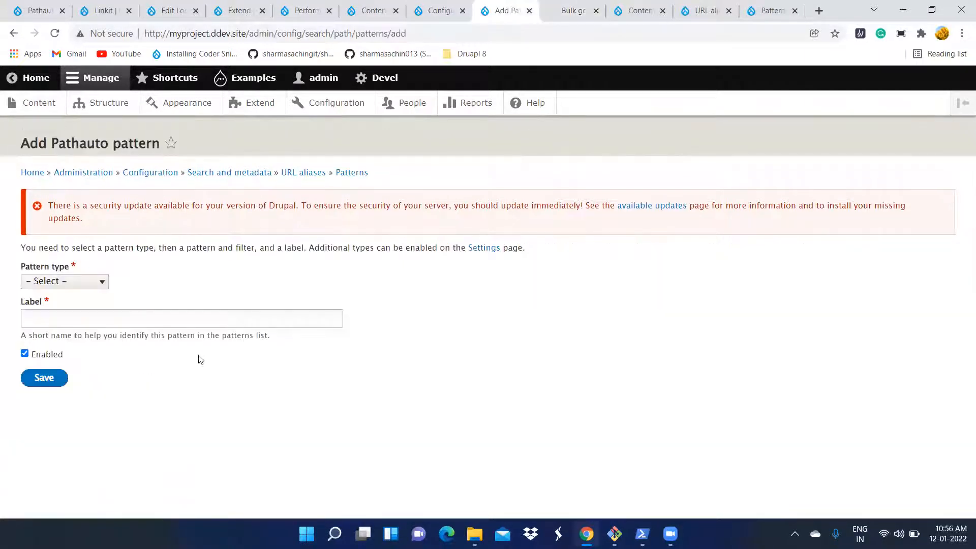
left_click(72, 284)
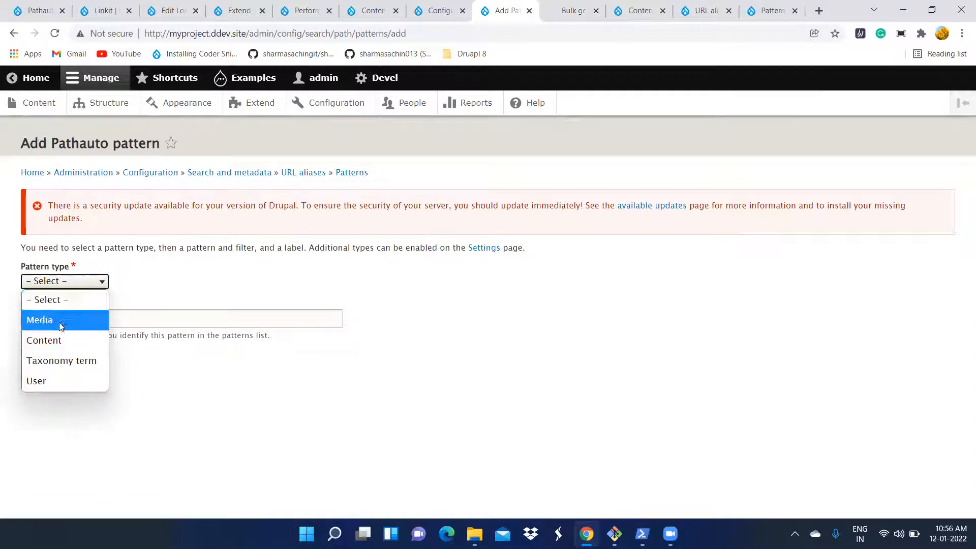
left_click(60, 340)
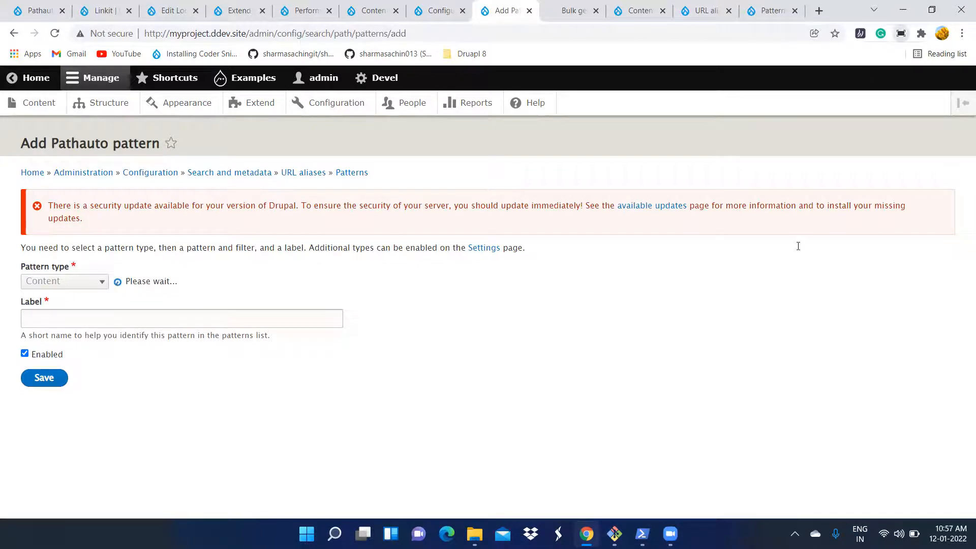
key("F11")
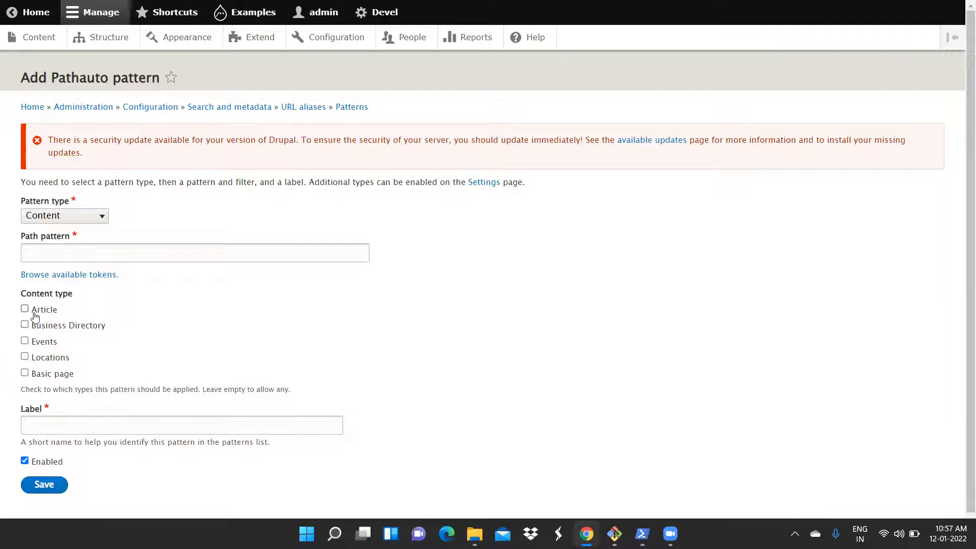
left_click(23, 342)
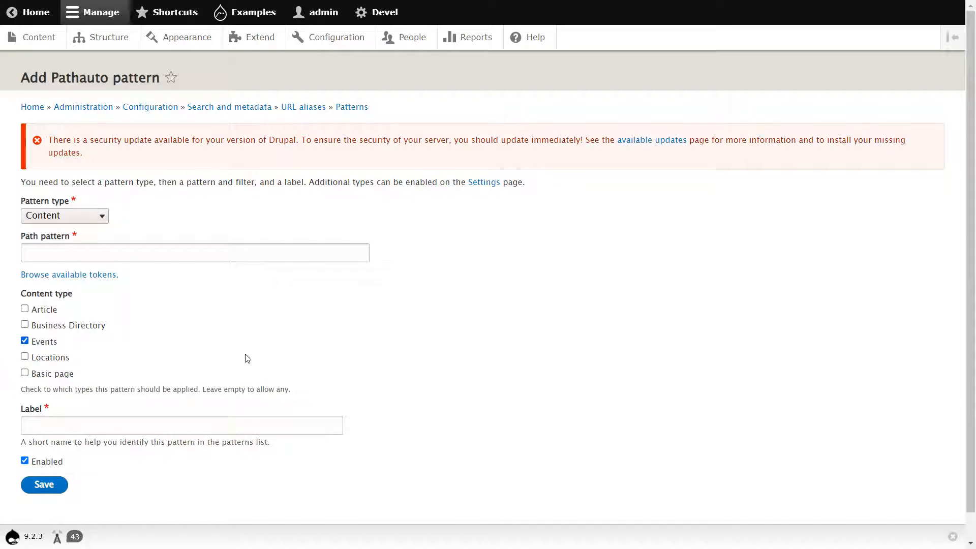
Set the path pattern to Events/[node:title], reusing the earlier Article/[node:title] entry.
scroll(254, 360, "down", 1)
left_click_drag(59, 316, 33, 315)
key("ctrl+c")
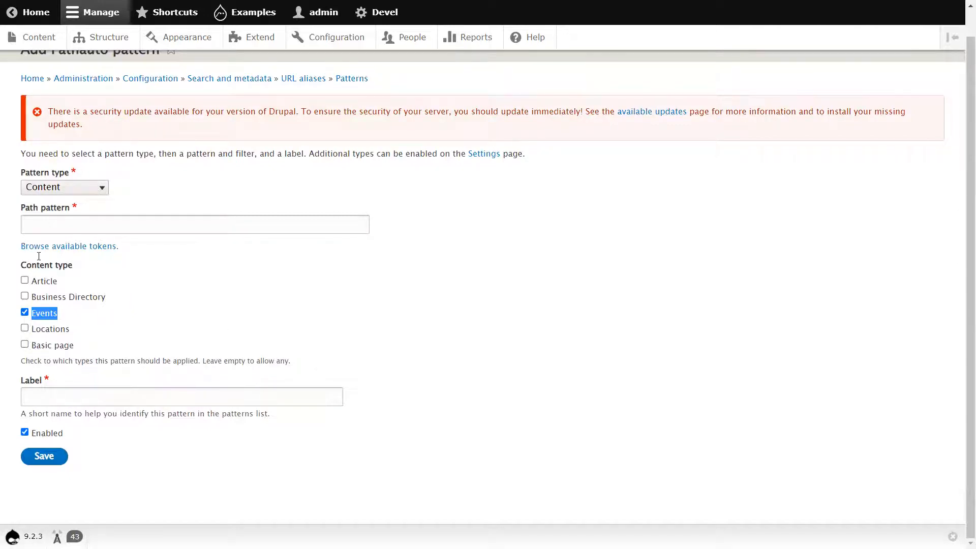
left_click(89, 224)
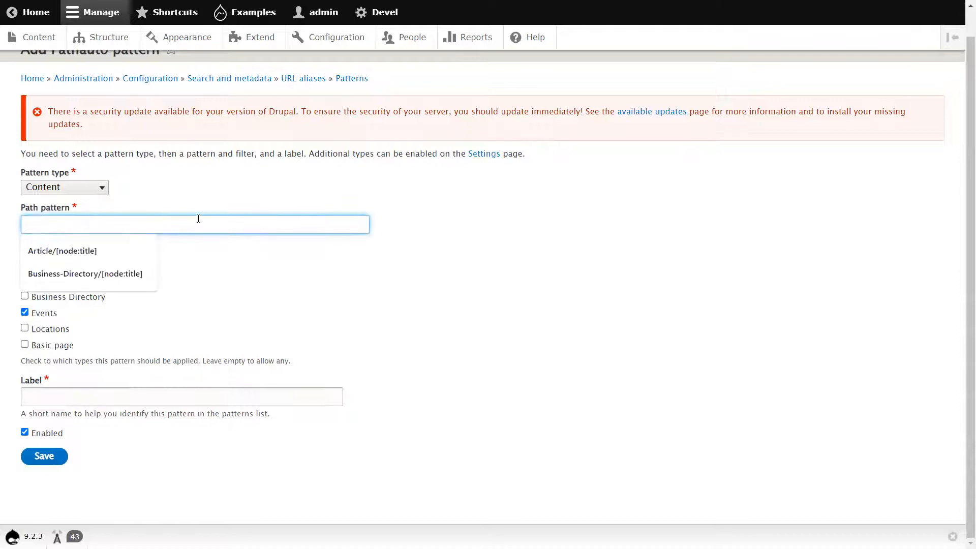
key("ctrl+v")
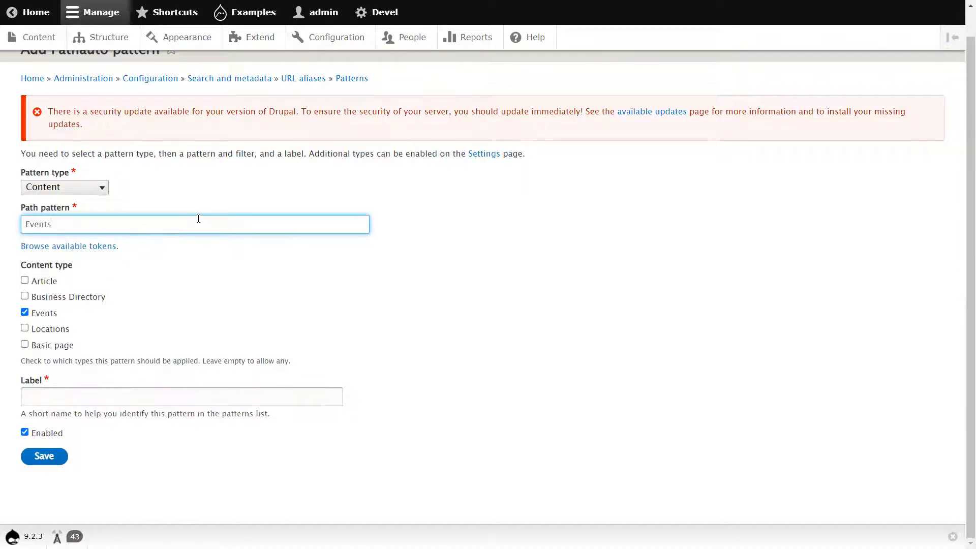
key("ctrl+a")
key("BackSpace")
left_click(218, 224)
left_click(136, 260)
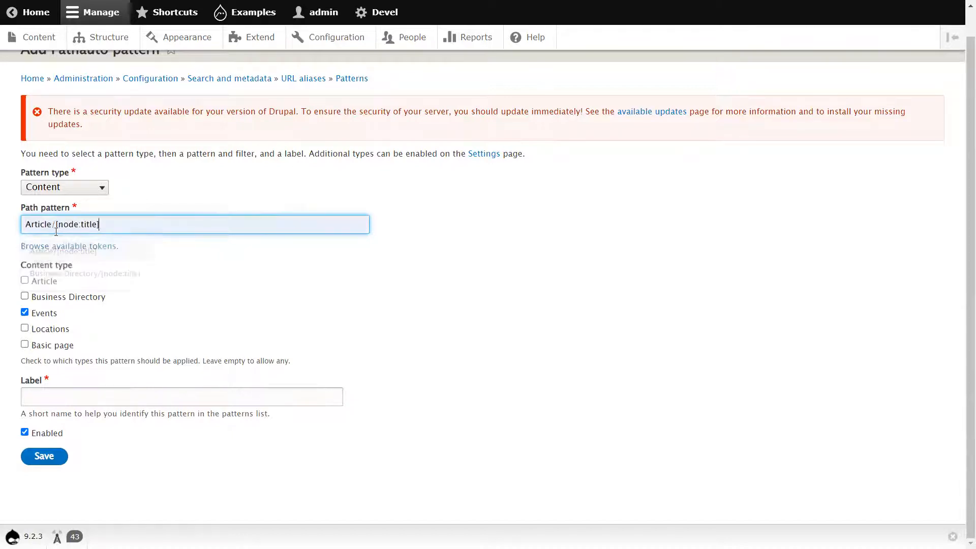
double_click(34, 224)
type("Events")
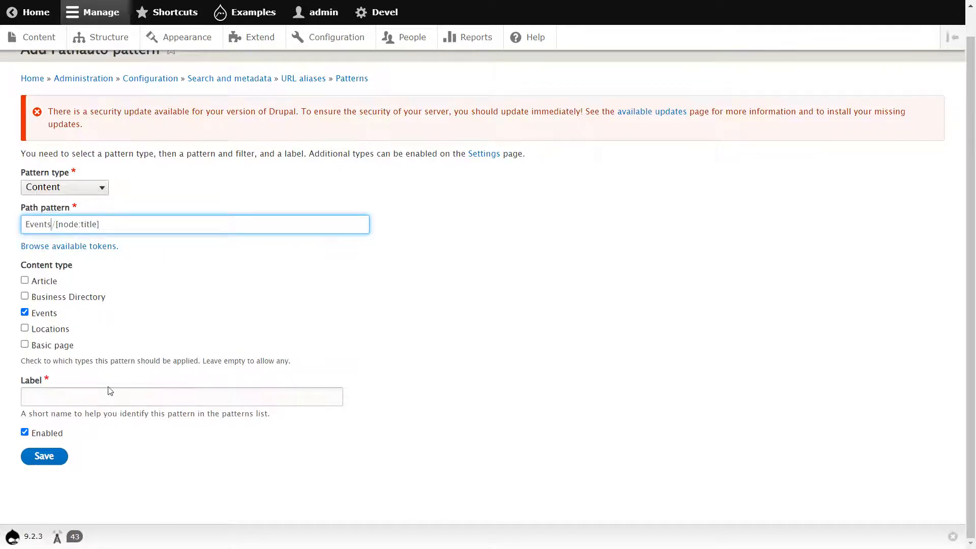
Label the pattern Events and save it.
left_click(240, 396)
type("Events")
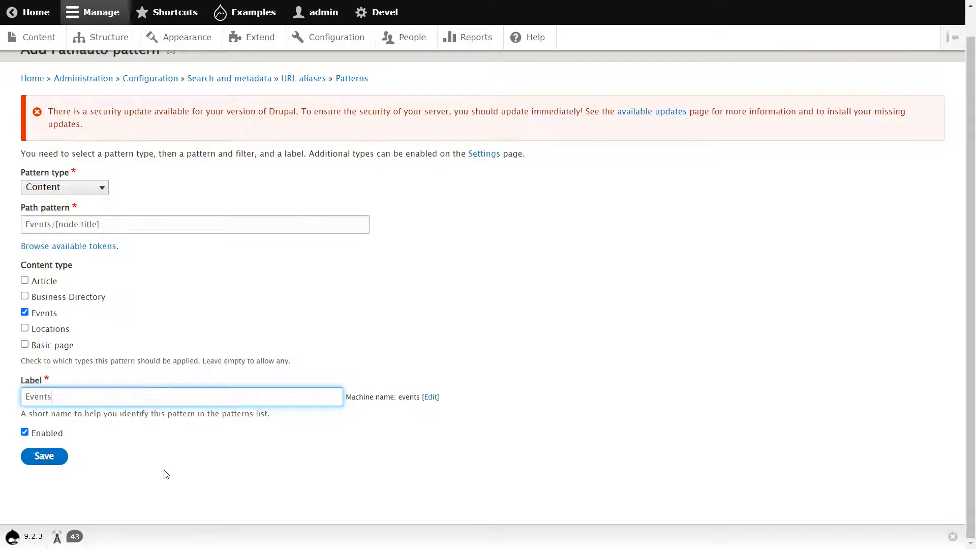
left_click(45, 456)
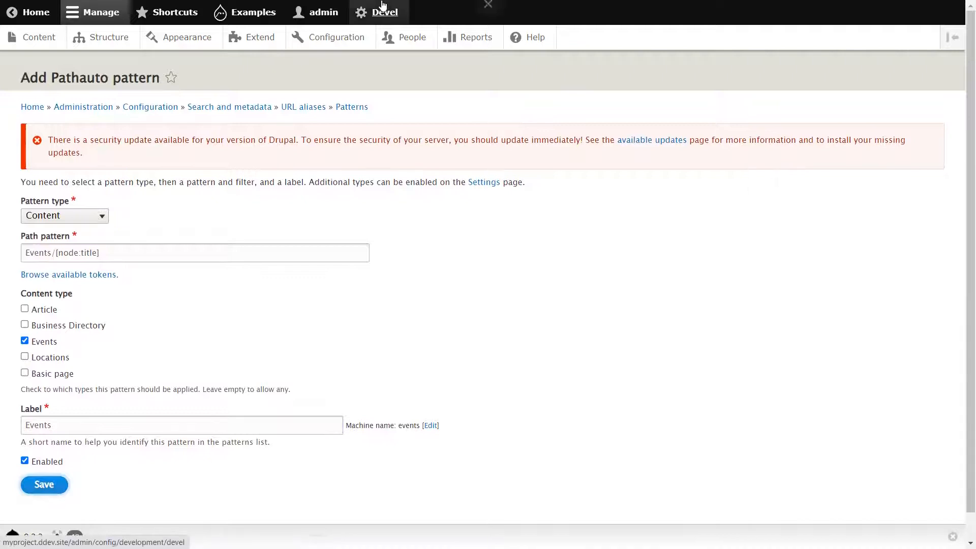
left_click(488, 44)
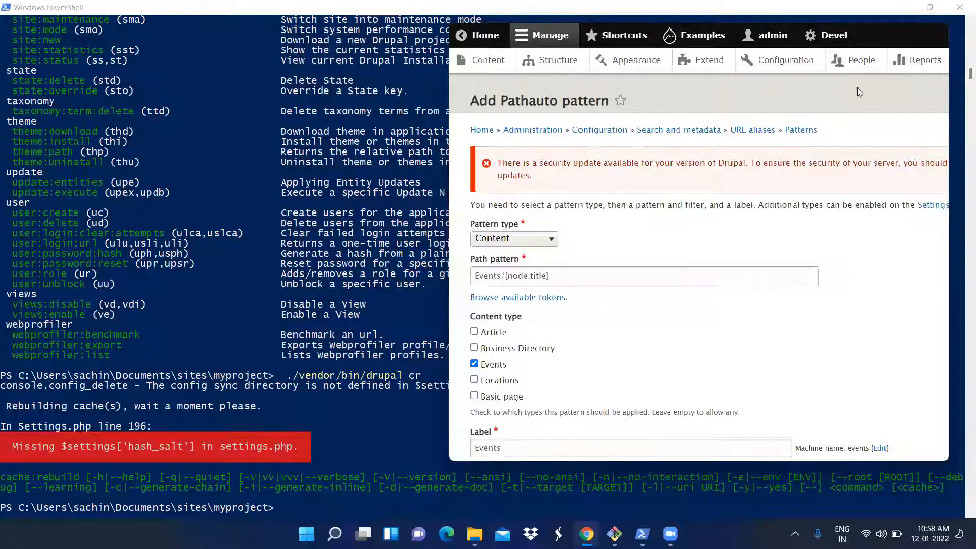
double_click(585, 25)
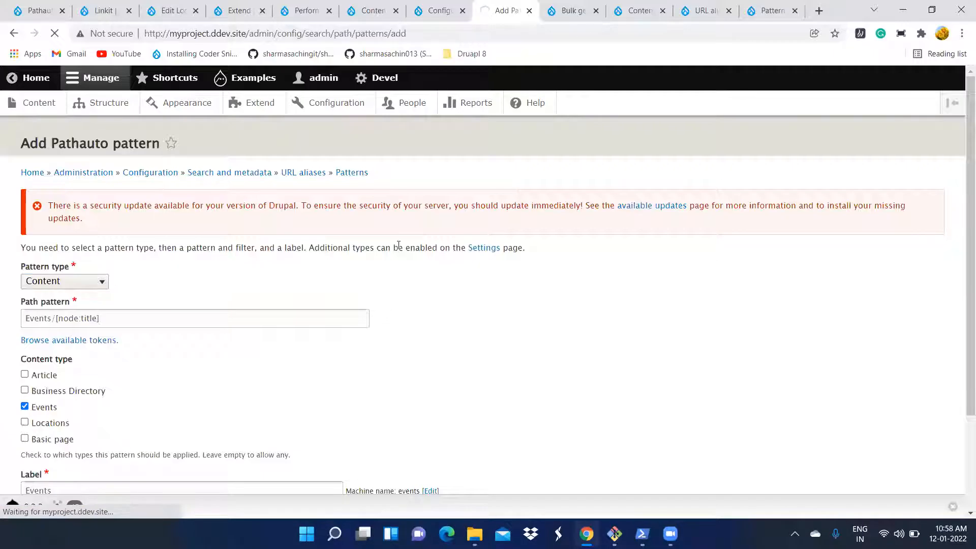
scroll(186, 353, "down", 2)
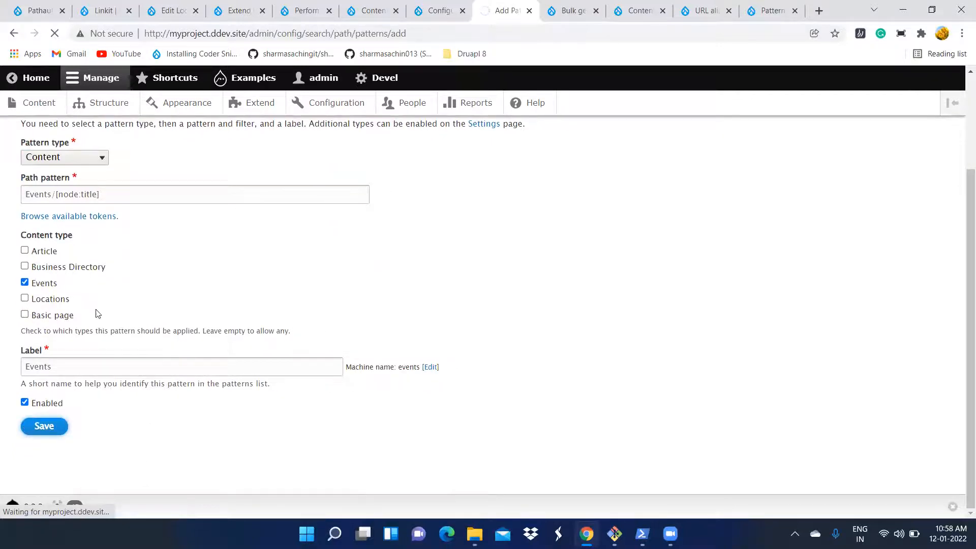
scroll(102, 330, "up", 2)
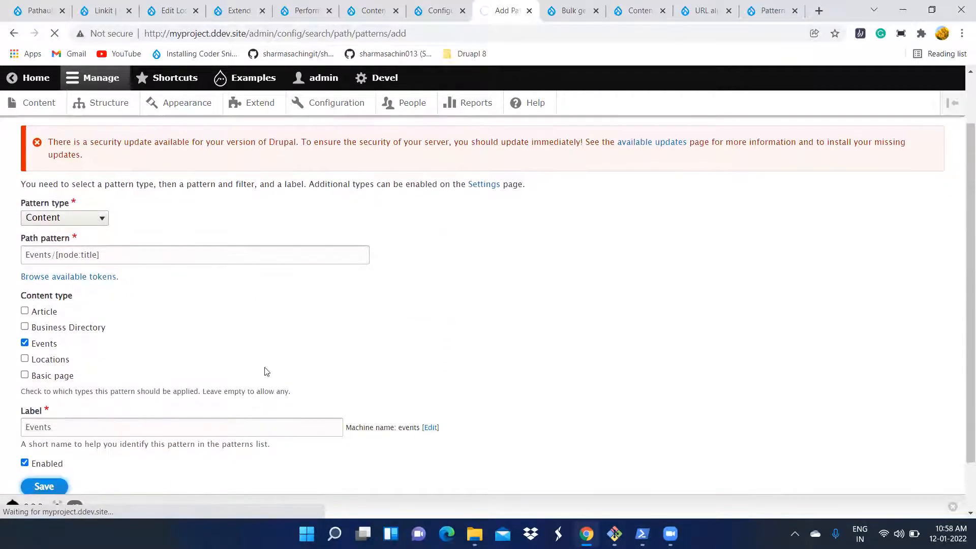
Review the outcome of the bulk alias generation on the Bulk generate page.
left_click(574, 10)
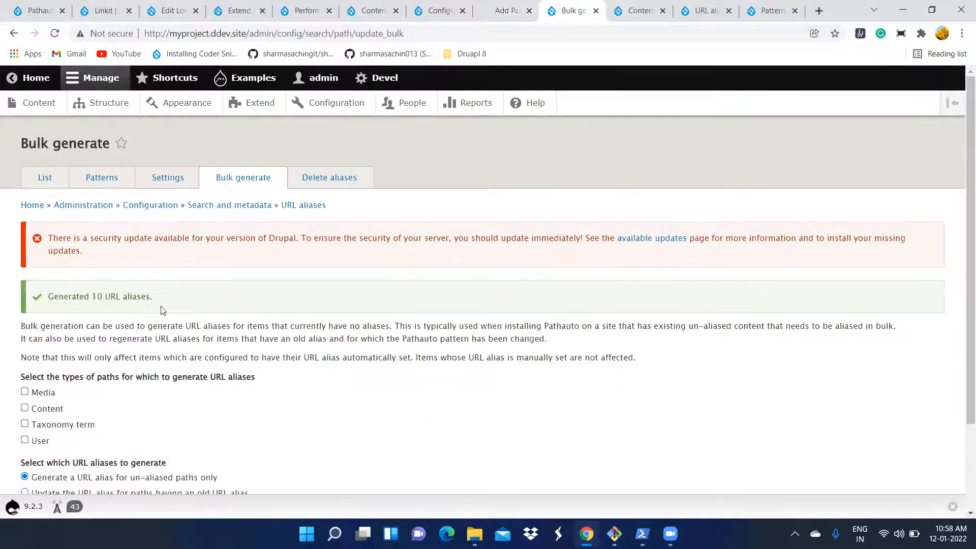
scroll(174, 305, "down", 2)
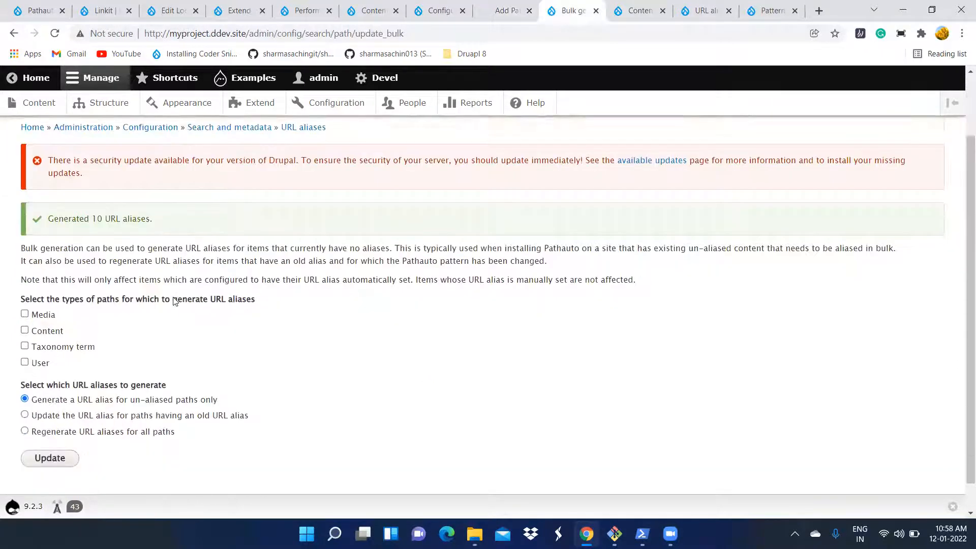
scroll(168, 346, "up", 2)
scroll(193, 330, "down", 2)
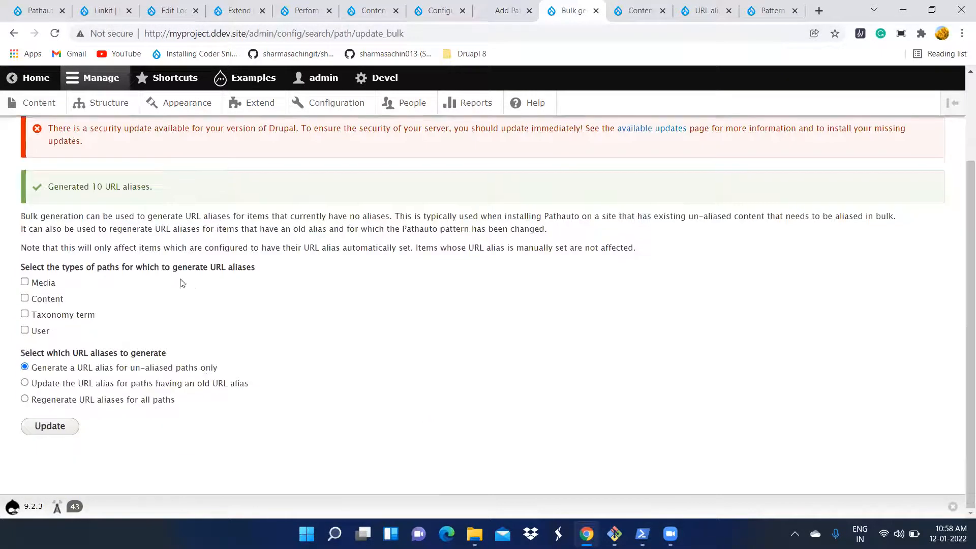
scroll(163, 351, "up", 2)
scroll(183, 378, "down", 2)
scroll(203, 382, "up", 2)
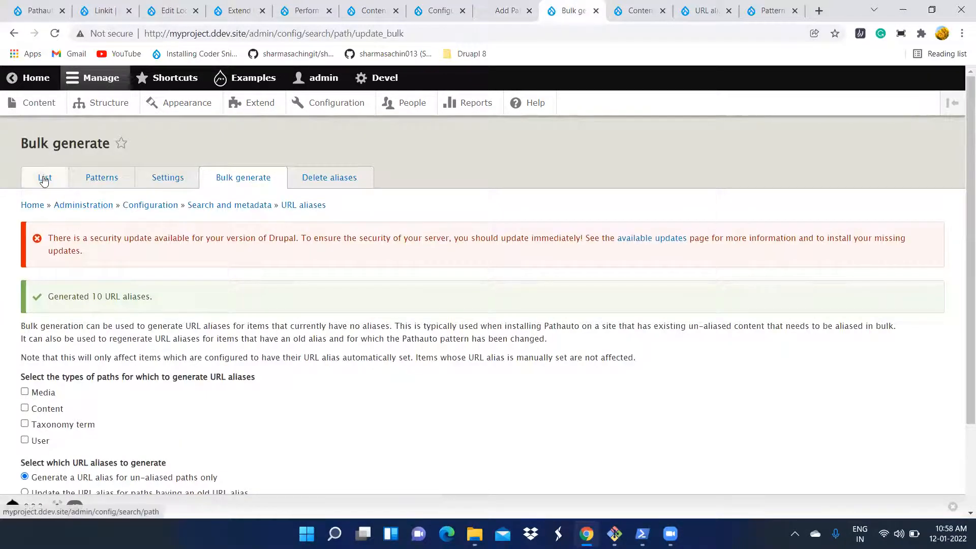
Look at the URL aliases list, reload it, and return to the Bulk generate page.
left_click(635, 16)
left_click(684, 17)
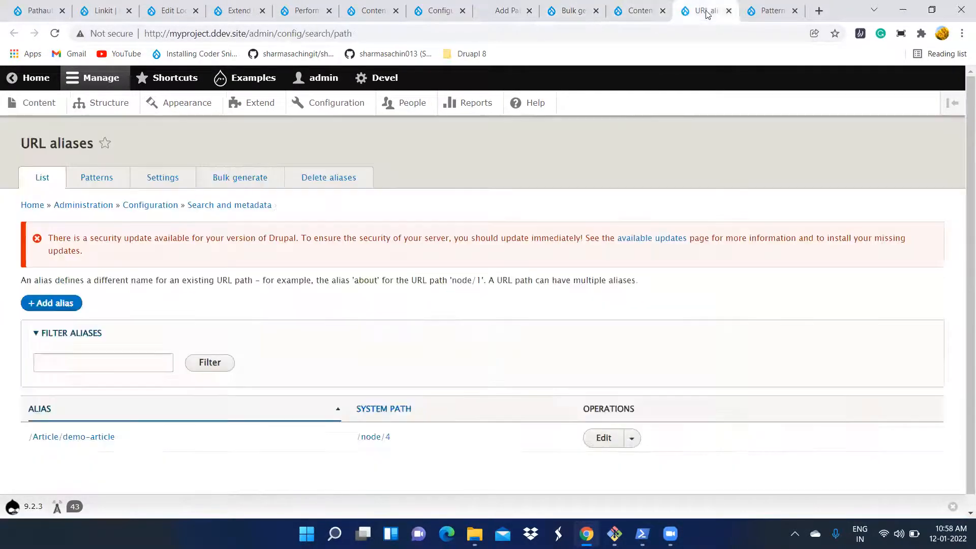
scroll(594, 160, "down", 1)
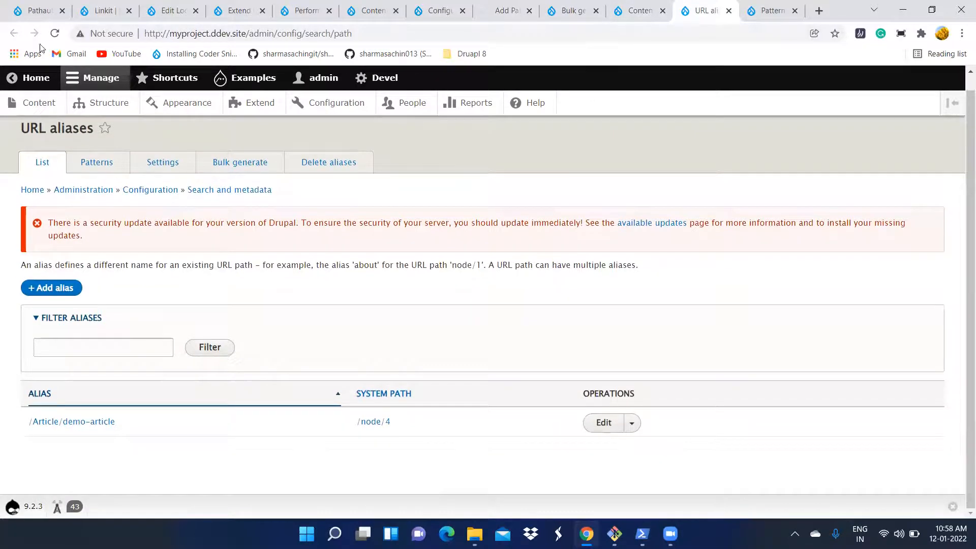
left_click(55, 33)
left_click(552, 10)
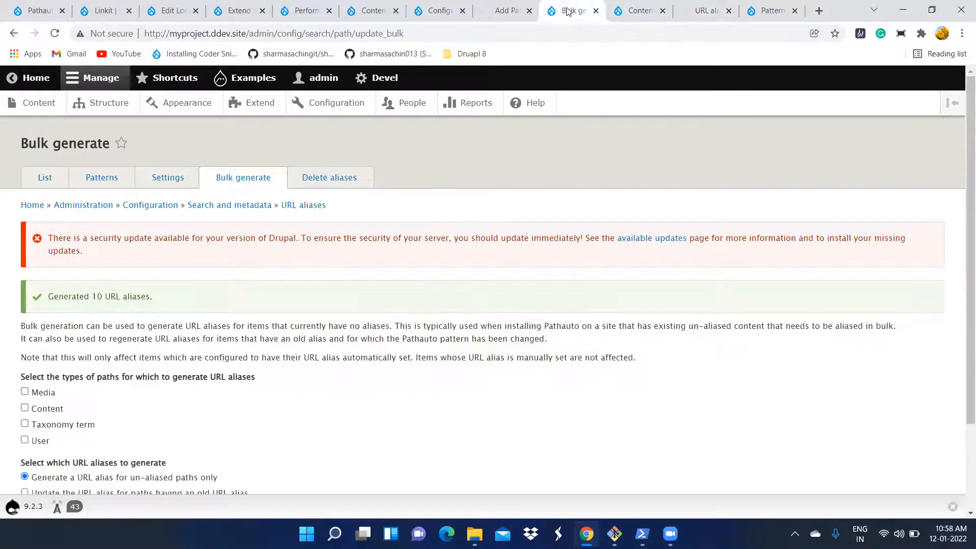
left_click(438, 14)
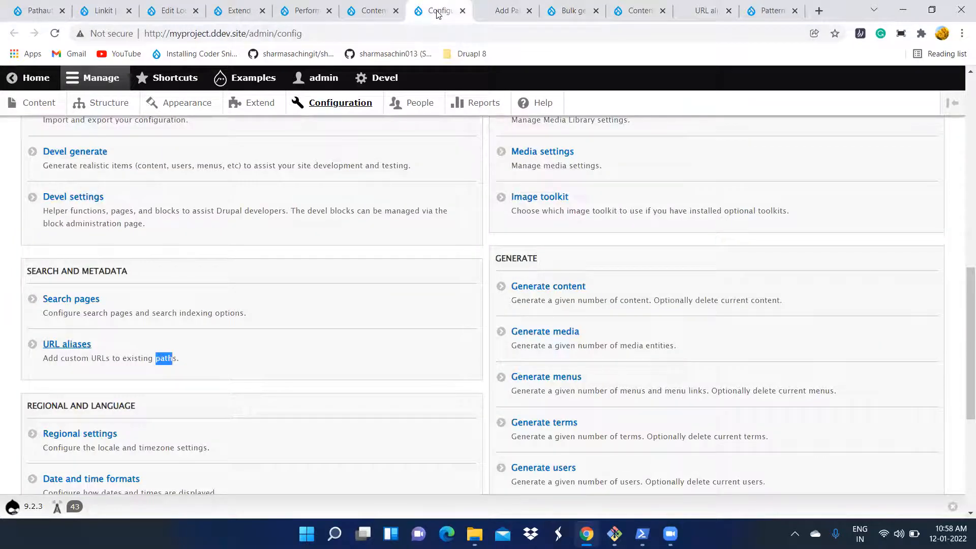
left_click(573, 12)
scroll(567, 212, "down", 2)
scroll(566, 212, "up", 2)
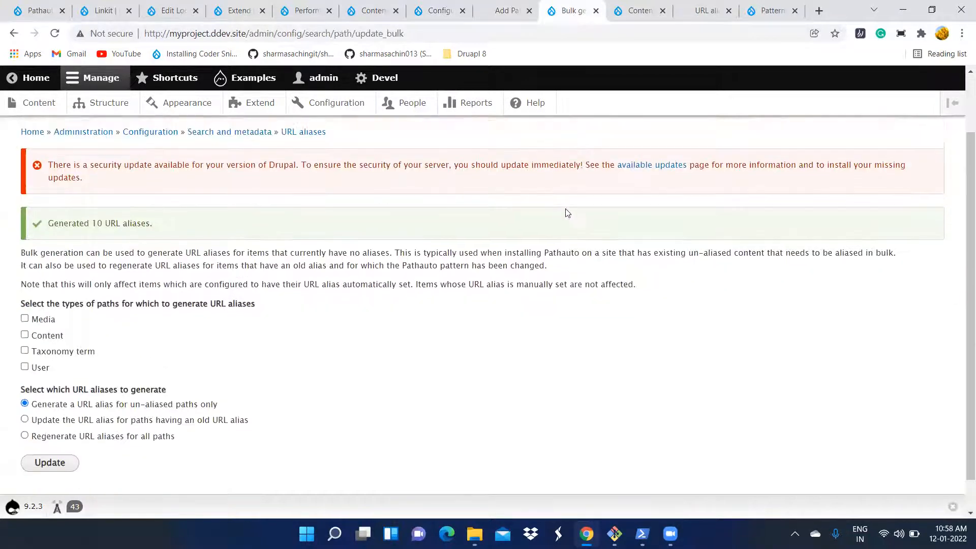
left_click(435, 11)
left_click(506, 11)
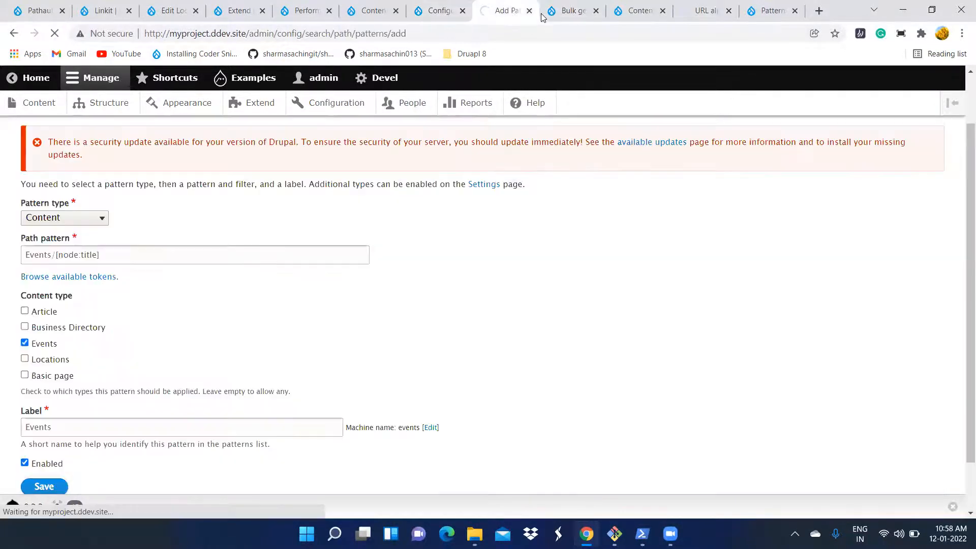
left_click(569, 15)
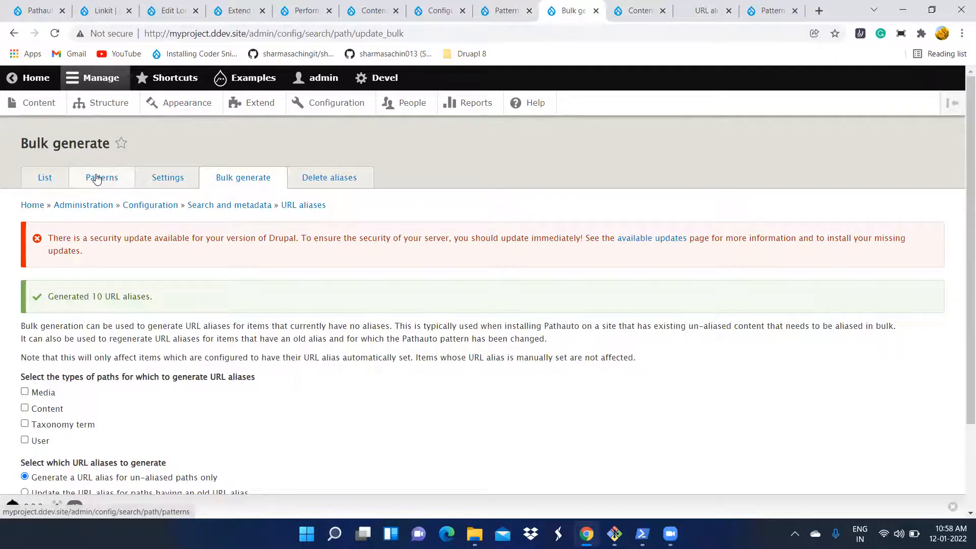
scroll(96, 179, "down", 2)
scroll(127, 189, "up", 2)
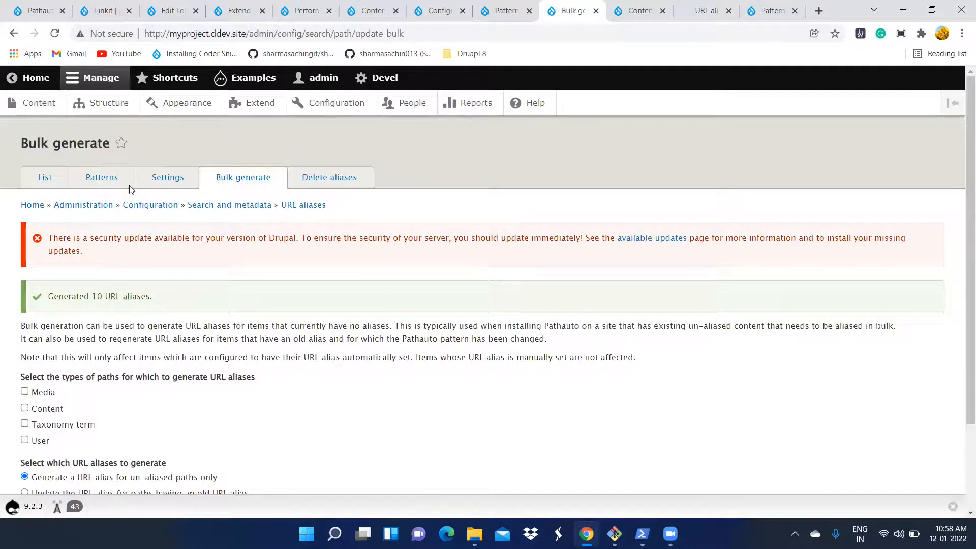
Start another Pathauto pattern from the Patterns list and set its pattern type to Content.
left_click(502, 14)
scroll(536, 236, "down", 1)
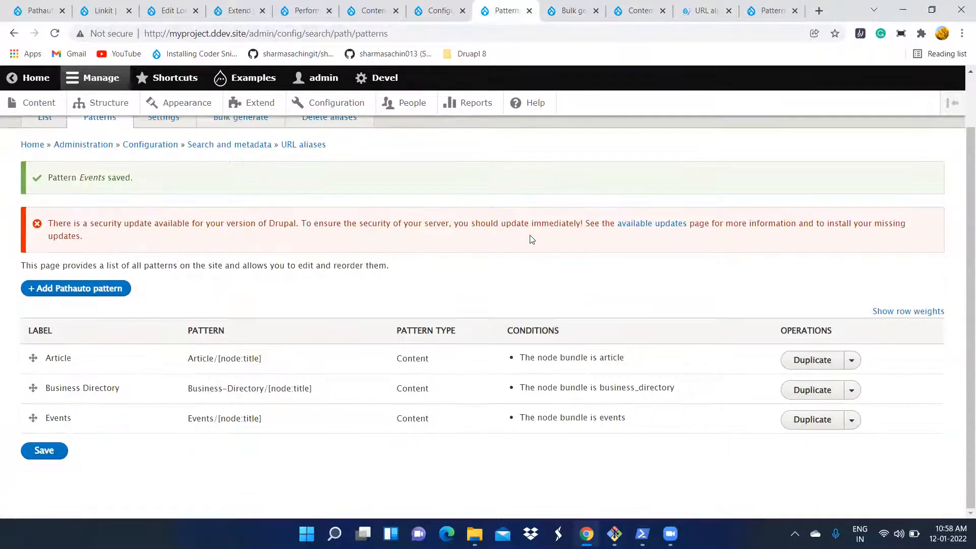
left_click(68, 290)
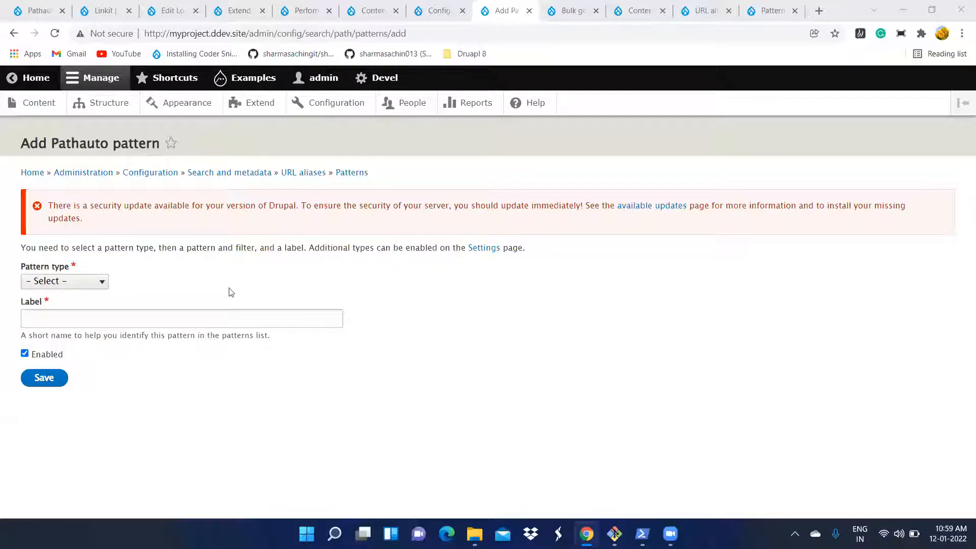
left_click(72, 281)
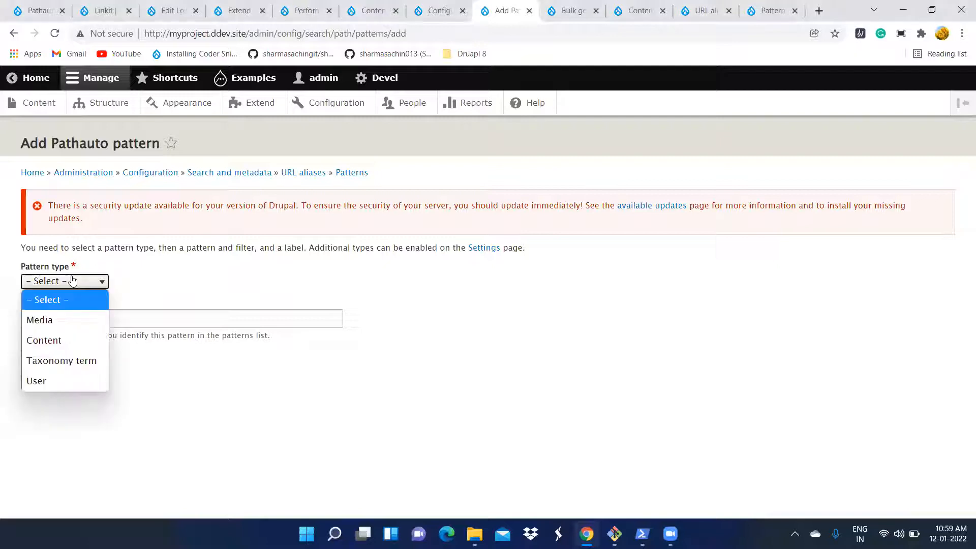
left_click(90, 346)
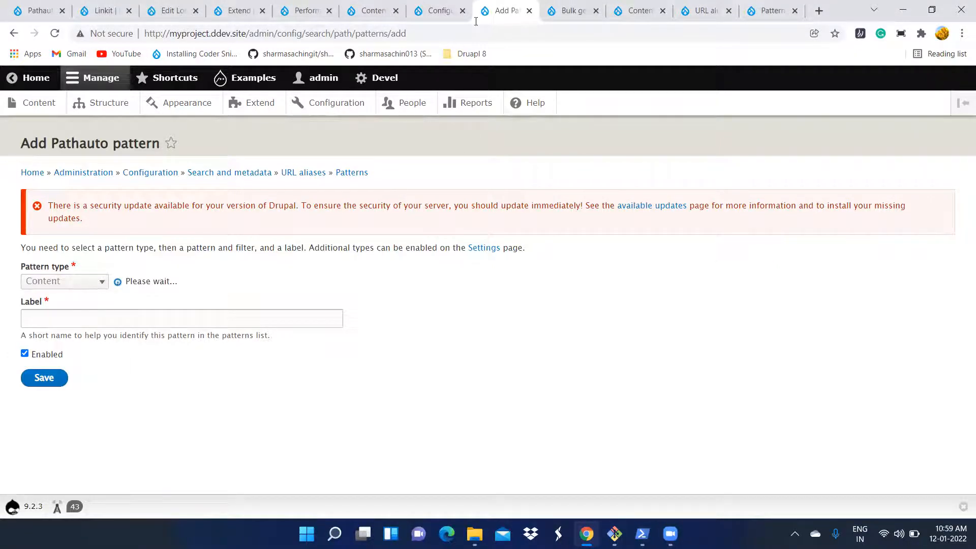
left_click(438, 11)
left_click(503, 11)
left_click(574, 10)
scroll(551, 233, "down", 3)
scroll(544, 204, "up", 3)
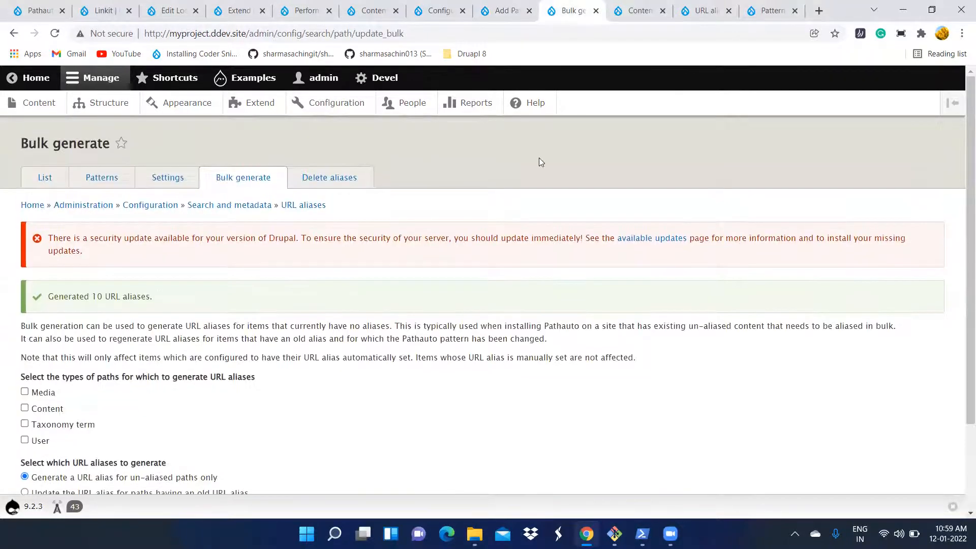
Restrict the new Content pattern to the Locations content type.
left_click(506, 10)
scroll(219, 341, "down", 1)
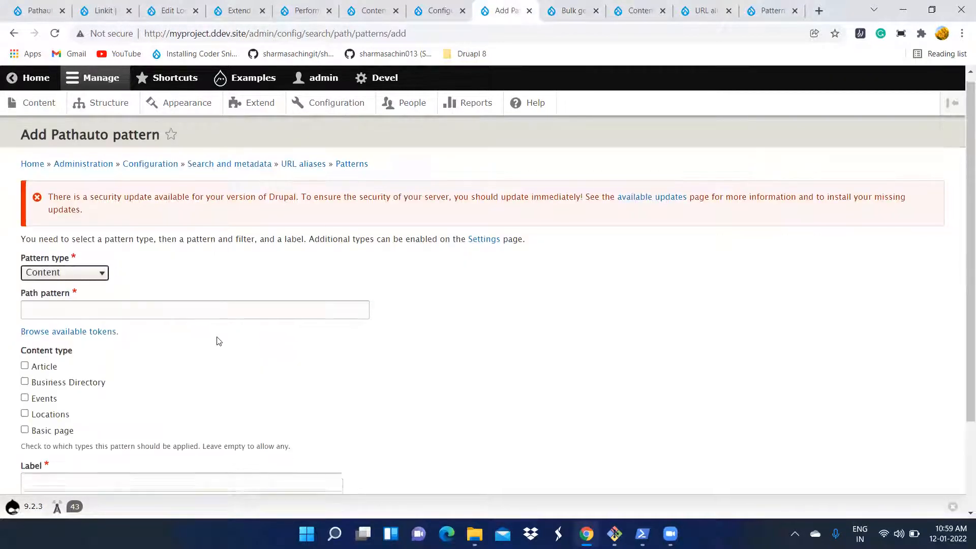
scroll(218, 341, "down", 2)
left_click(25, 300)
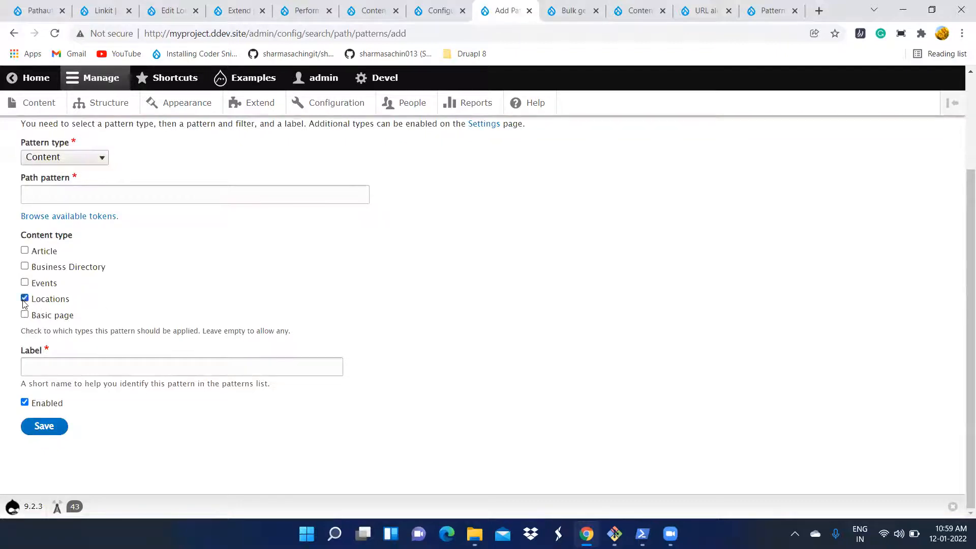
Set the new pattern's path pattern to Locations/[node:title], reusing the Article/[node:title] suggestion and the copied content type name.
left_click_drag(70, 302, 34, 303)
key("ctrl+c")
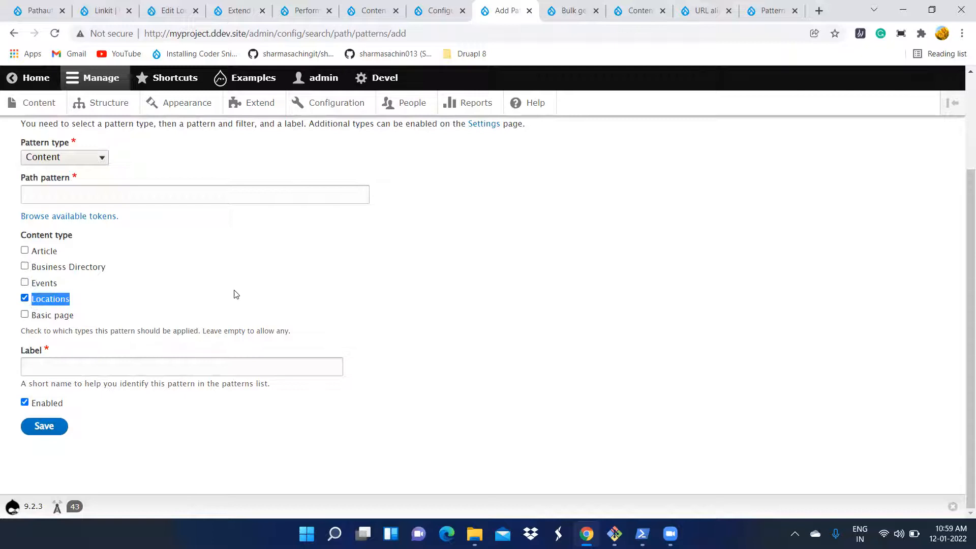
left_click(87, 194)
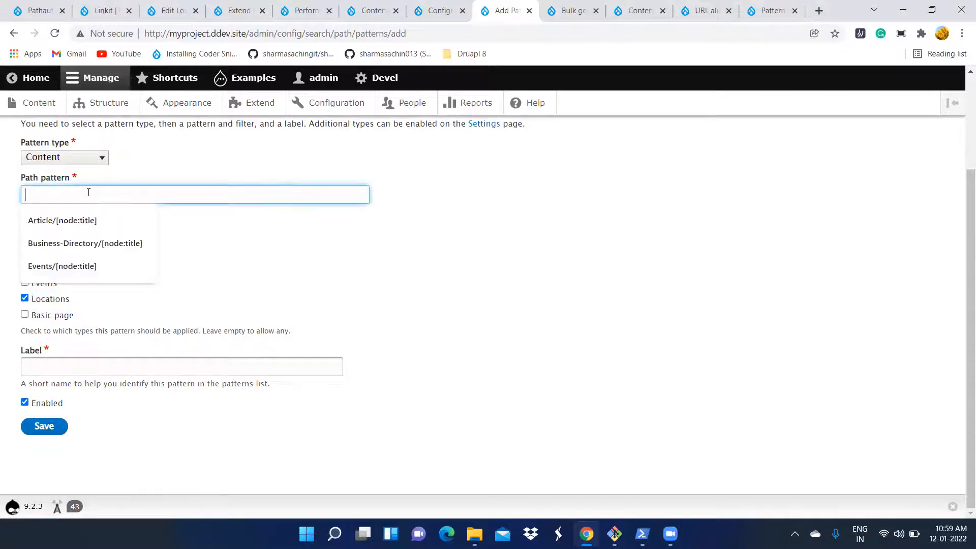
left_click(76, 223)
double_click(32, 195)
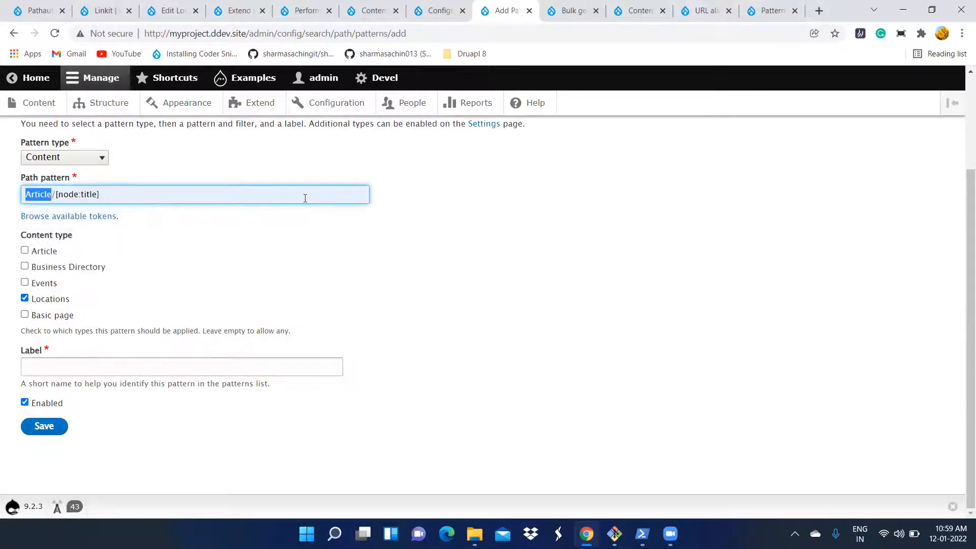
key("ctrl+v")
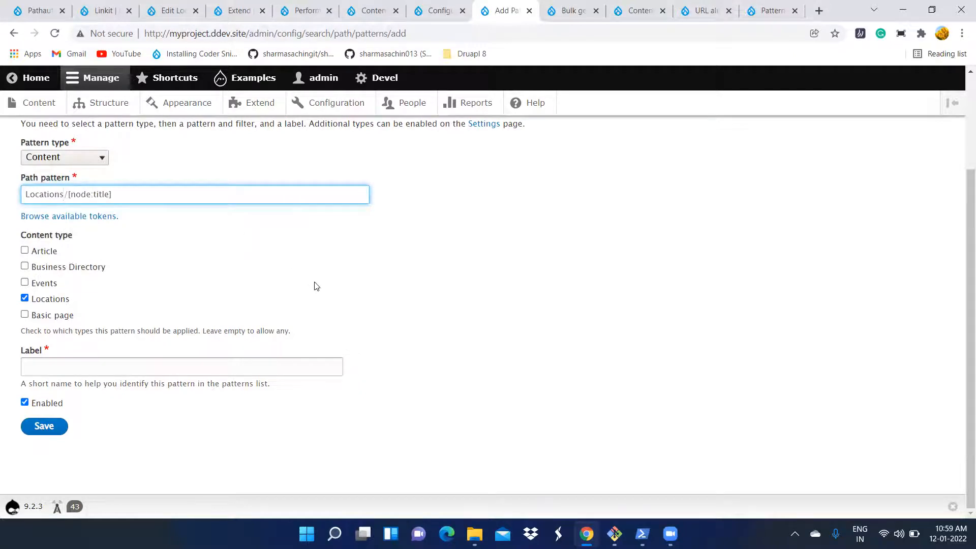
Label the new pattern Locations and save it.
left_click(95, 362)
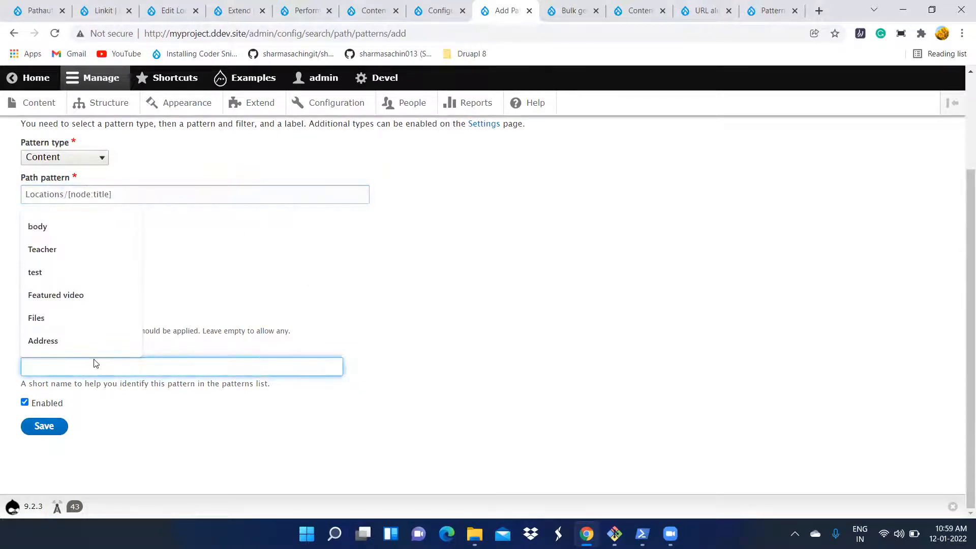
key("ctrl+v")
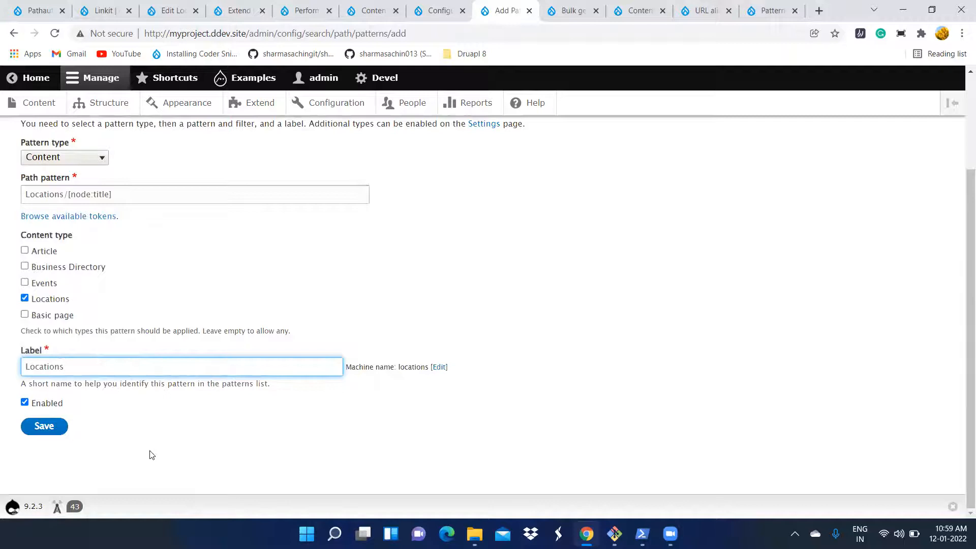
left_click(48, 429)
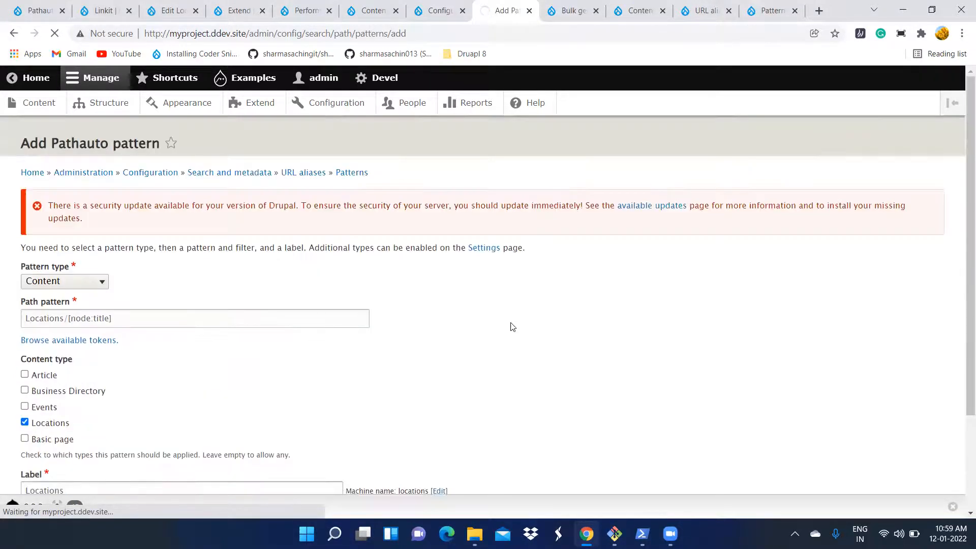
scroll(514, 328, "down", 2)
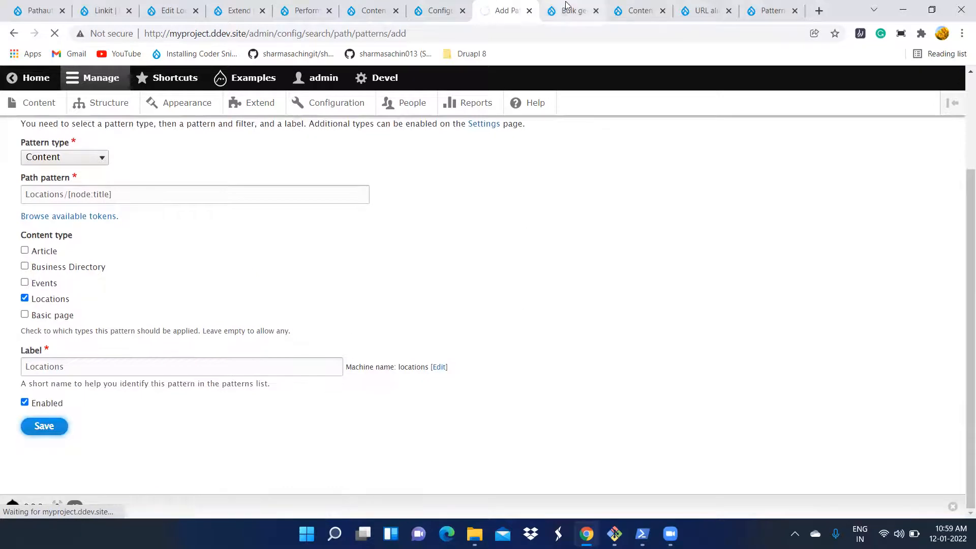
left_click(569, 17)
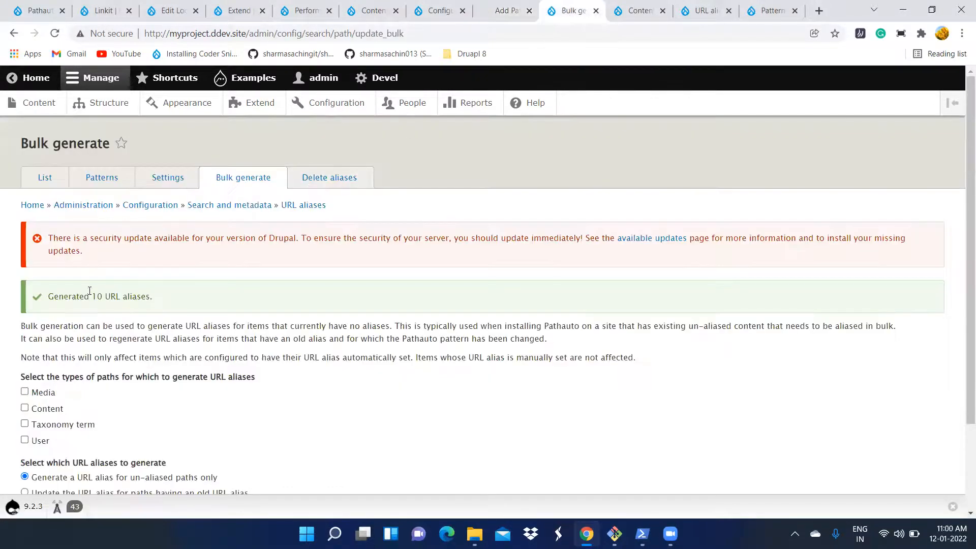
scroll(128, 272, "down", 2)
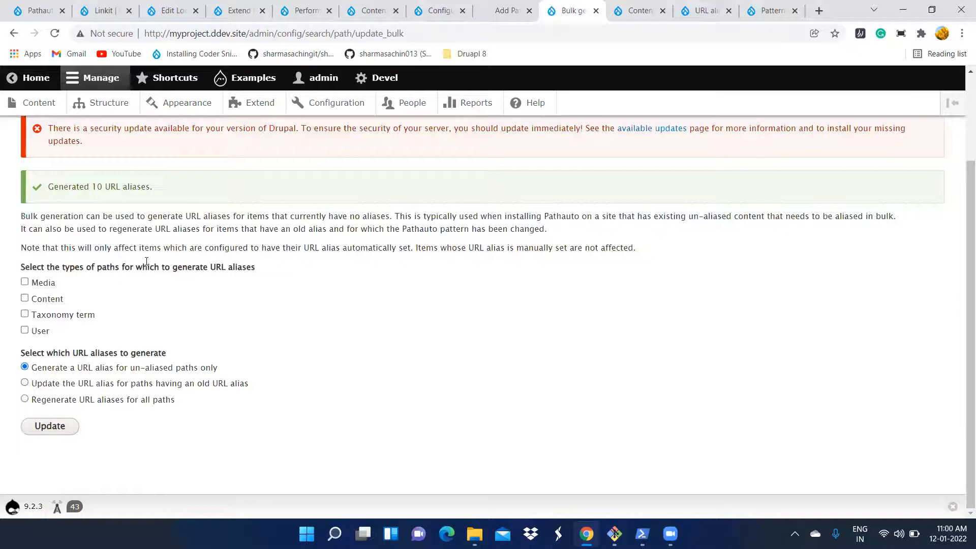
scroll(137, 347, "up", 2)
scroll(136, 346, "down", 2)
scroll(136, 347, "up", 2)
scroll(137, 346, "down", 2)
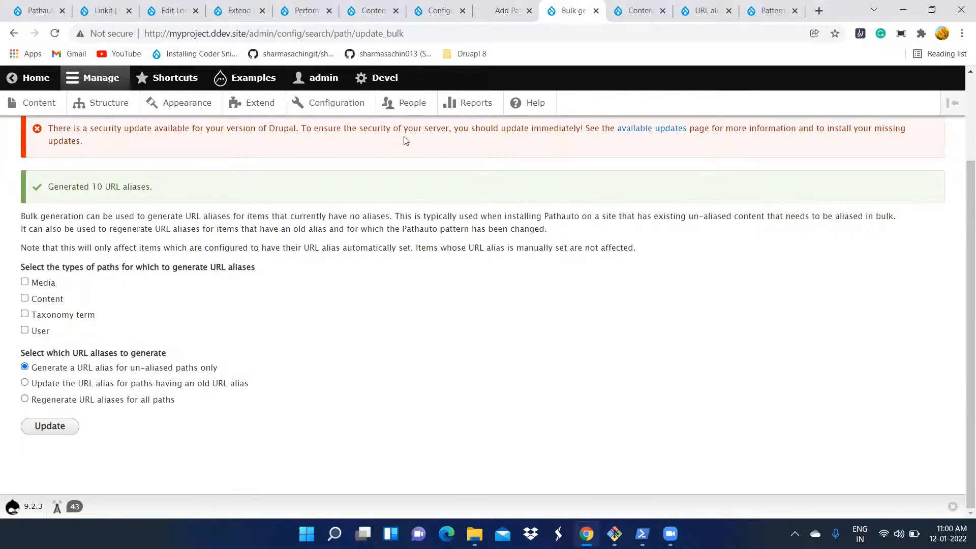
left_click(431, 13)
left_click(203, 14)
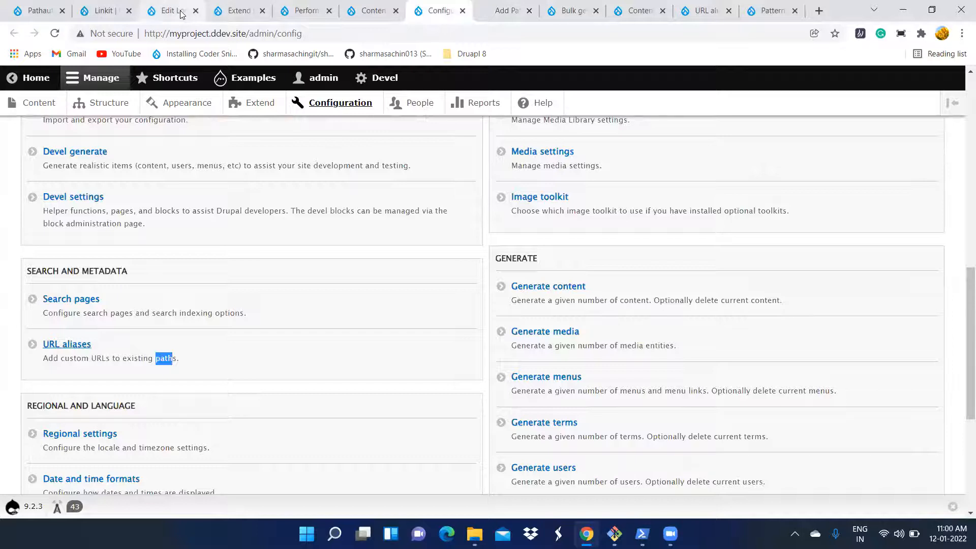
left_click(575, 13)
Return to the Locations pattern being saved and review the labels, patterns and conditions in the Patterns list.
left_click(513, 15)
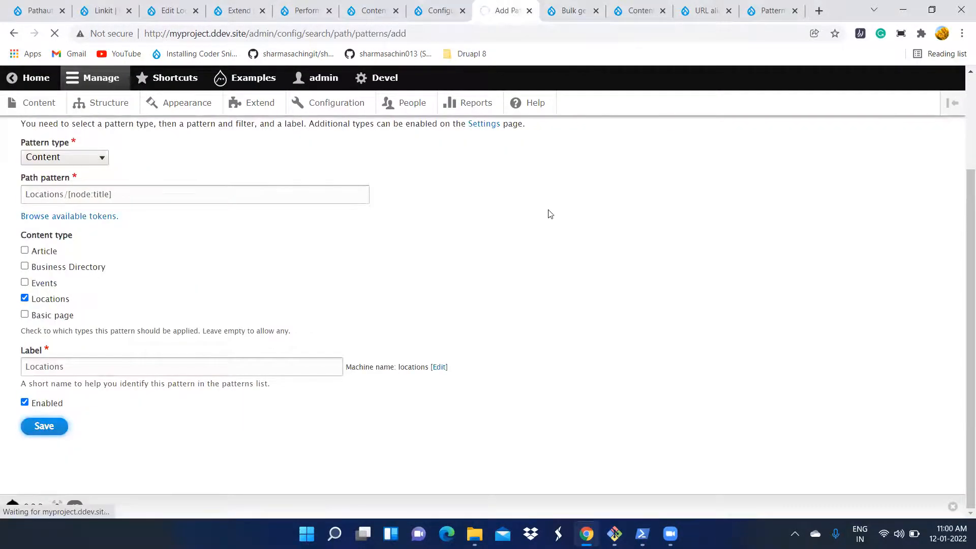
scroll(549, 210, "down", 1)
scroll(548, 210, "up", 3)
scroll(549, 210, "down", 3)
scroll(548, 210, "up", 3)
scroll(549, 212, "down", 3)
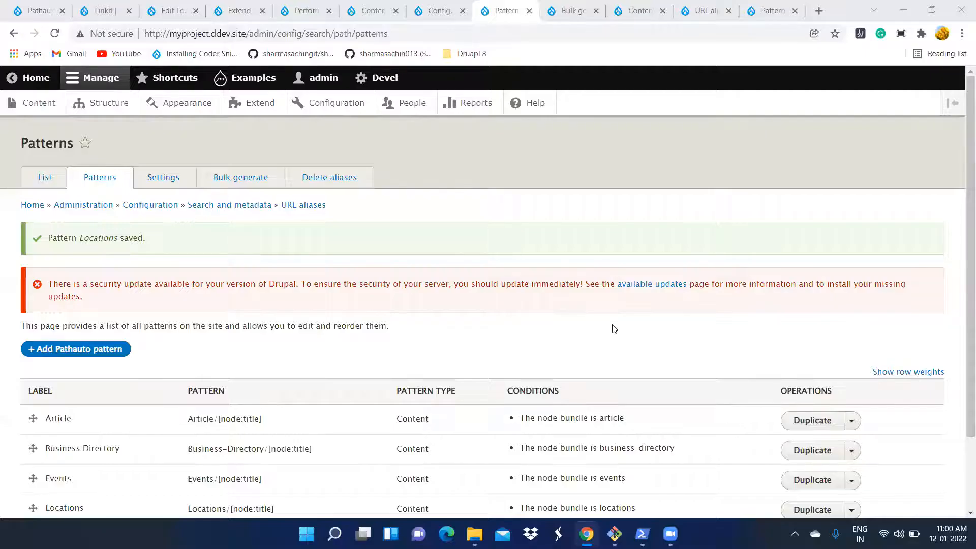
scroll(154, 412, "down", 3)
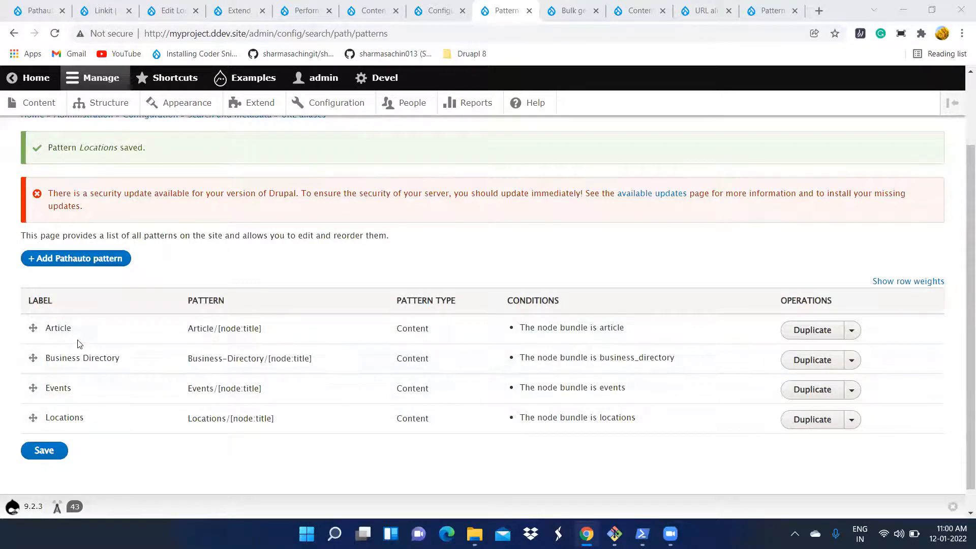
Bulk generate URL aliases for Content, limited to un-aliased paths.
left_click(573, 18)
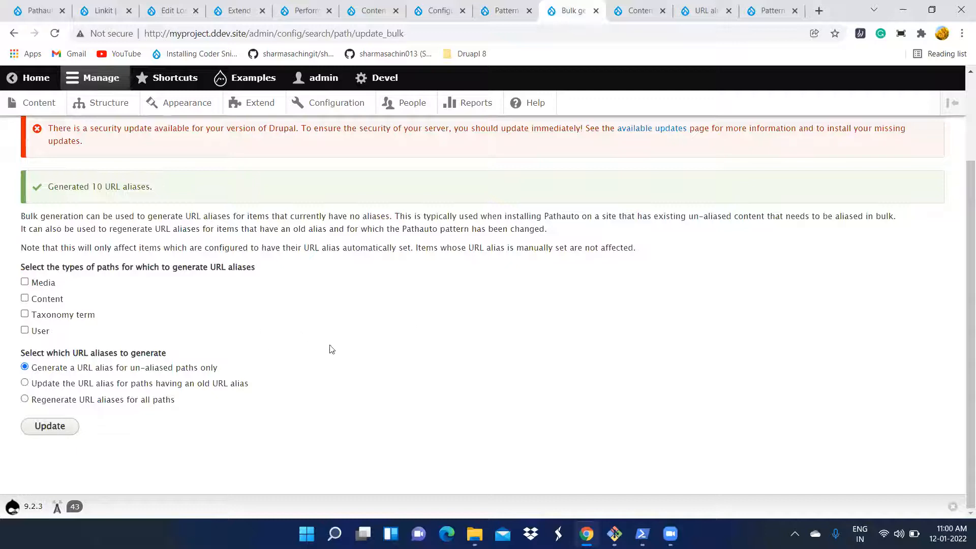
left_click(47, 427)
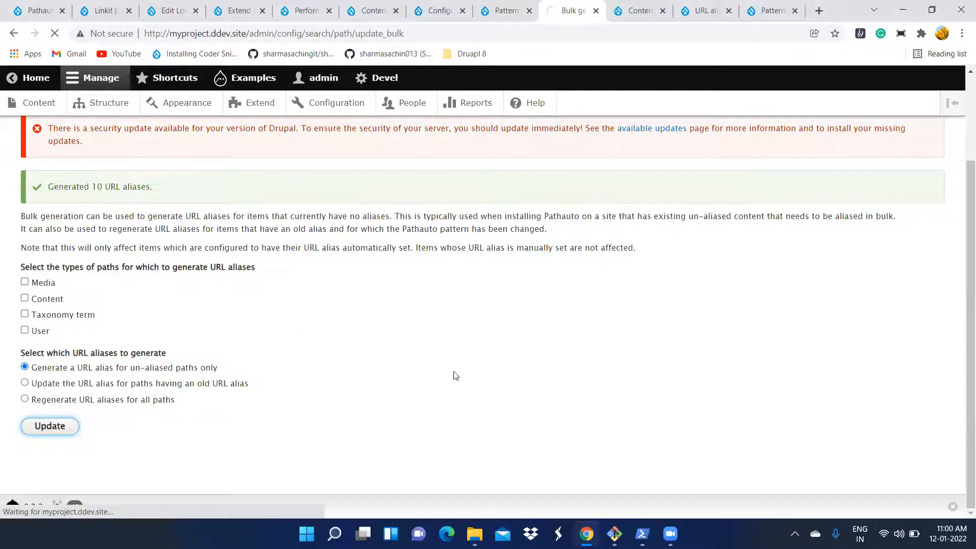
left_click(24, 298)
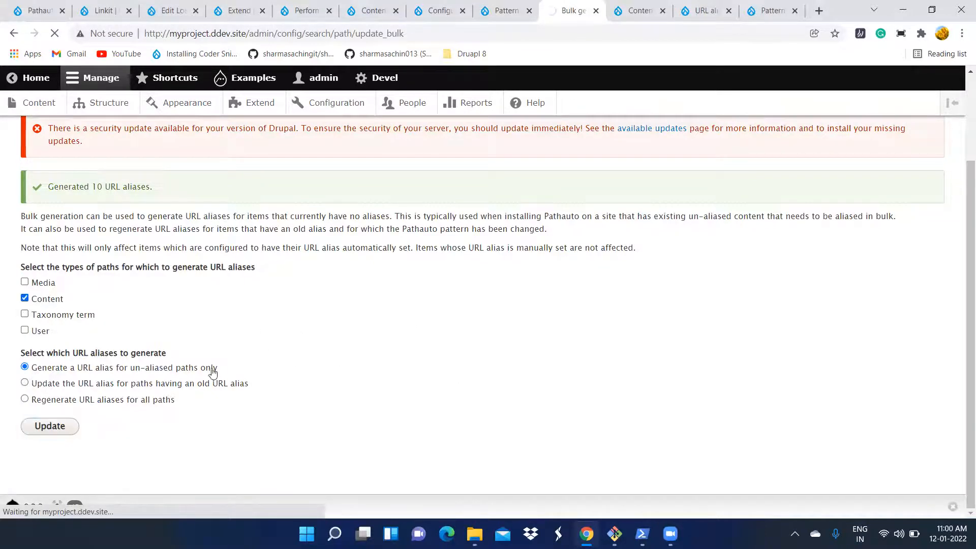
left_click(47, 428)
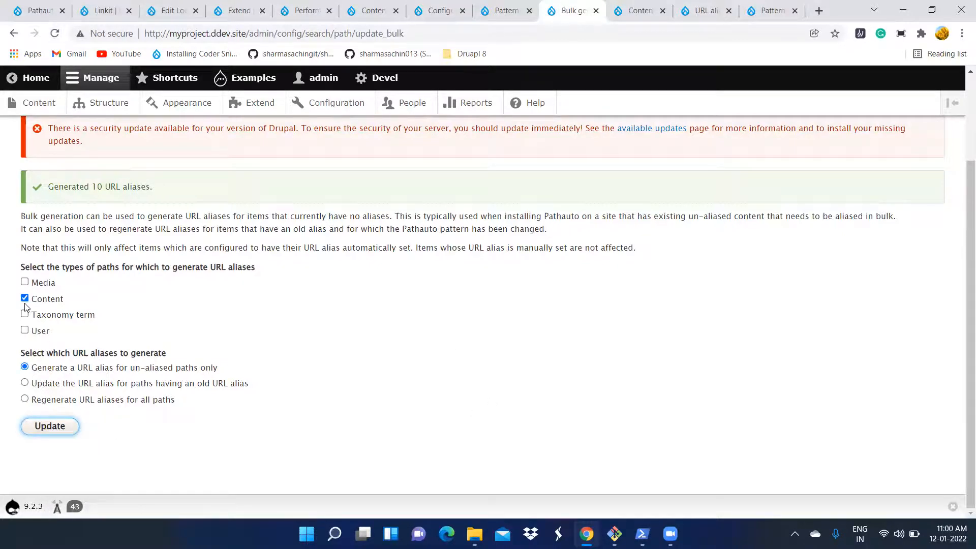
left_click(51, 428)
Reload the Content overview and look through the listed items and their content types.
left_click(370, 11)
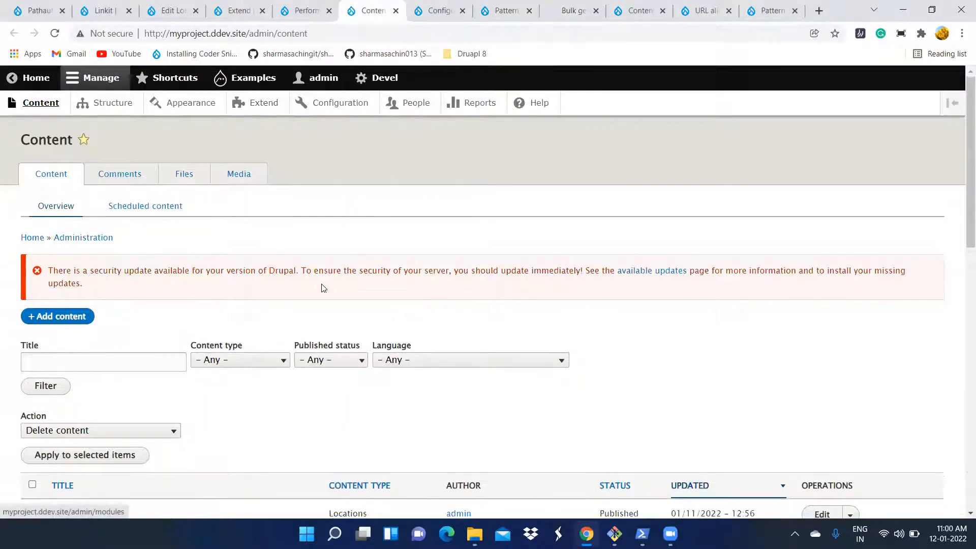
scroll(320, 286, "down", 5)
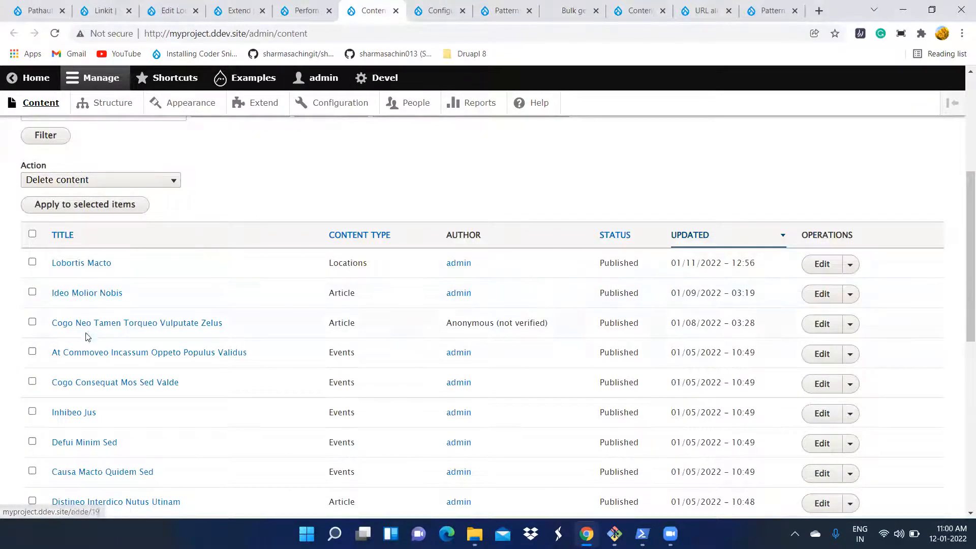
left_click(54, 33)
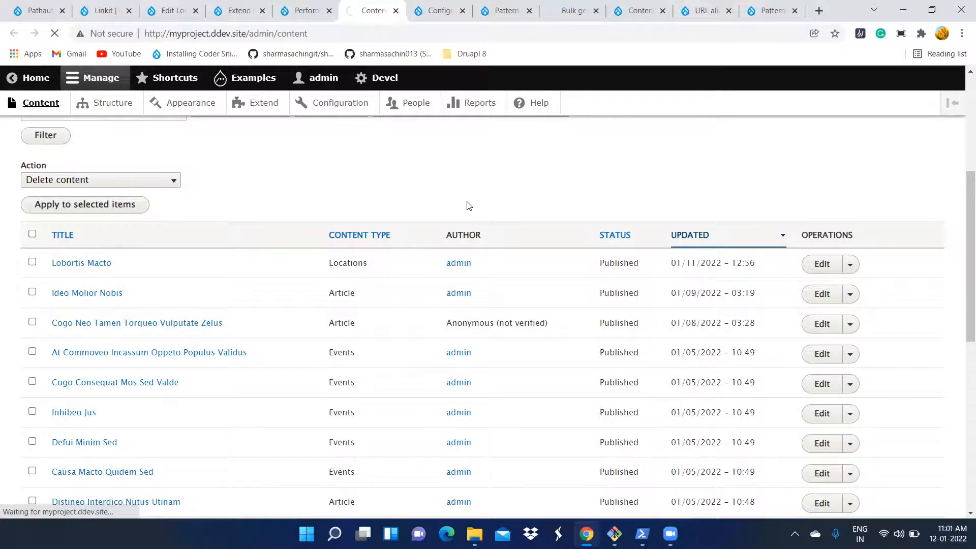
scroll(484, 245, "down", 5)
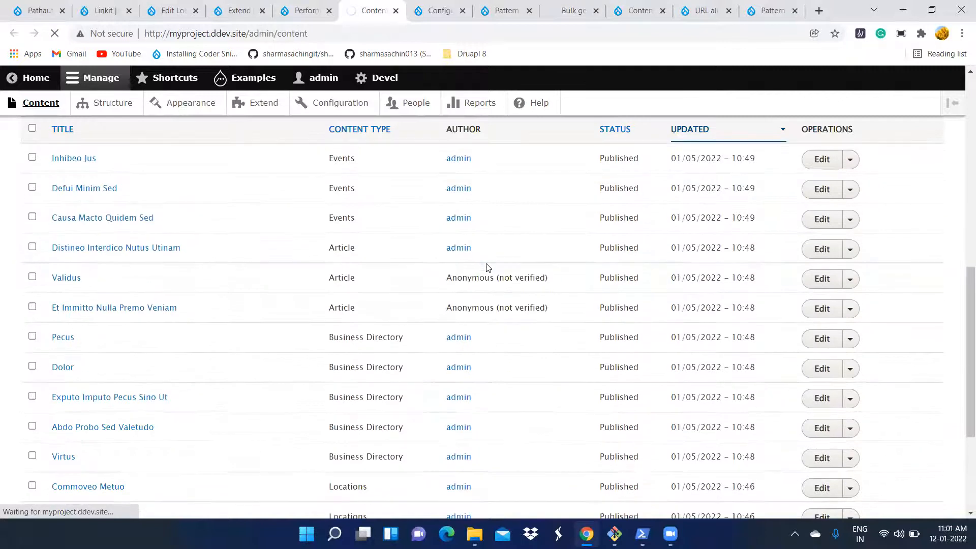
scroll(487, 268, "up", 4)
scroll(486, 266, "down", 8)
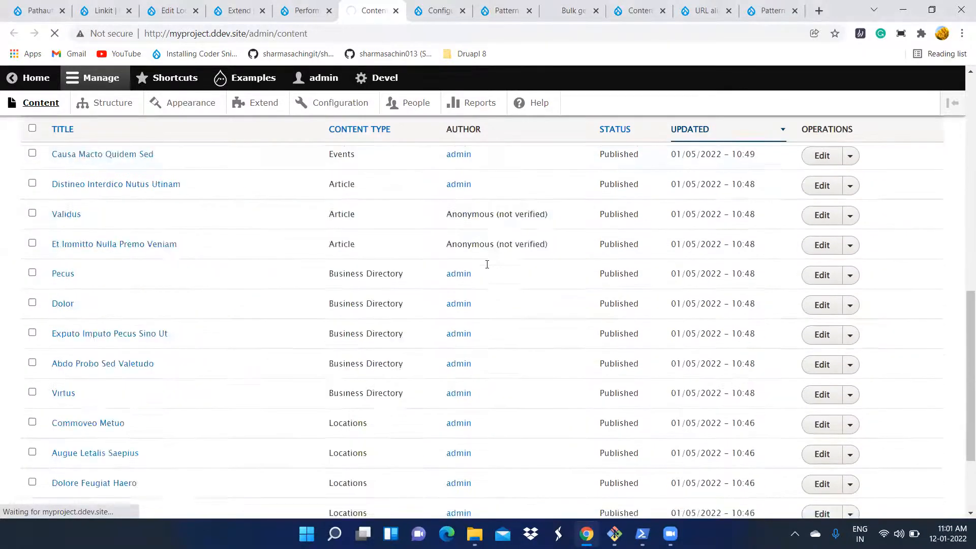
Clear all of the site's caches from the Performance page.
left_click(505, 13)
left_click(438, 13)
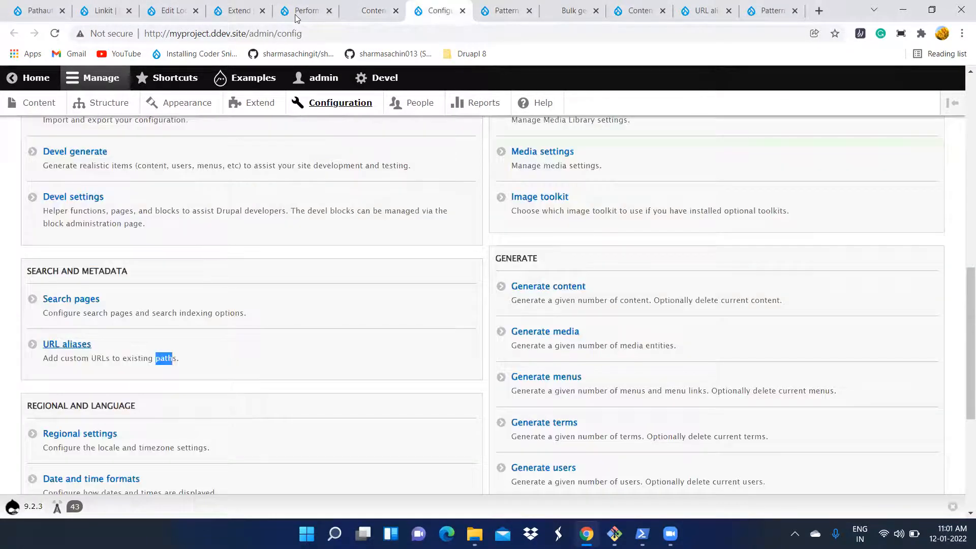
left_click(301, 13)
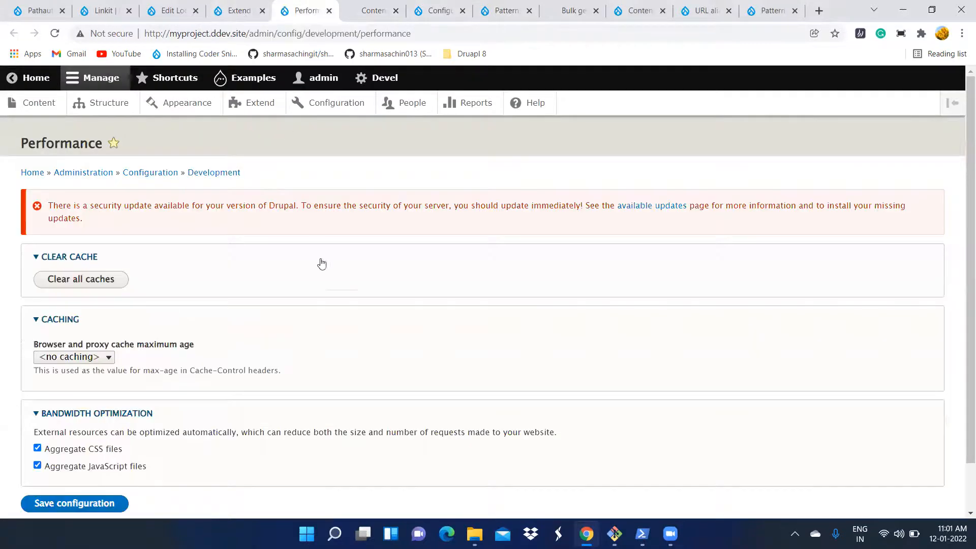
left_click(51, 287)
scroll(188, 305, "down", 1)
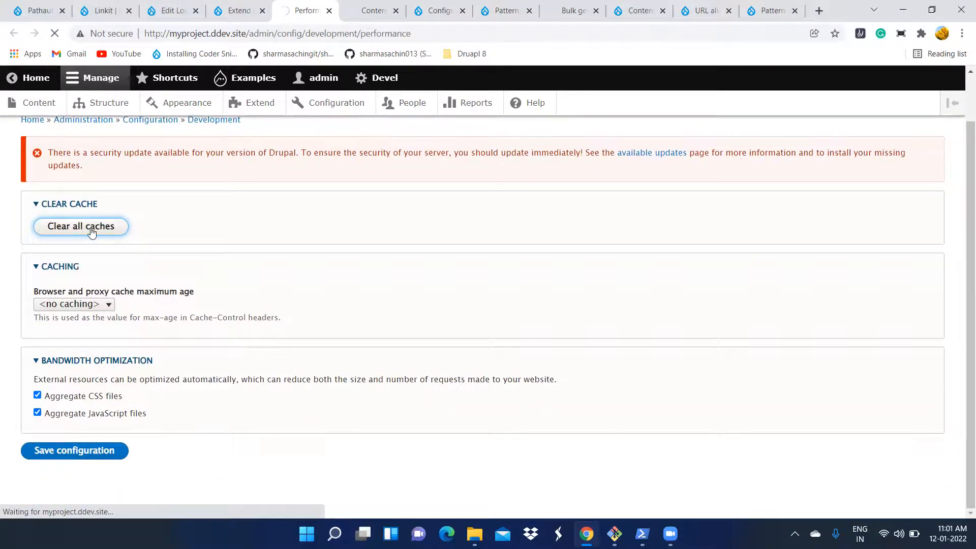
left_click(438, 17)
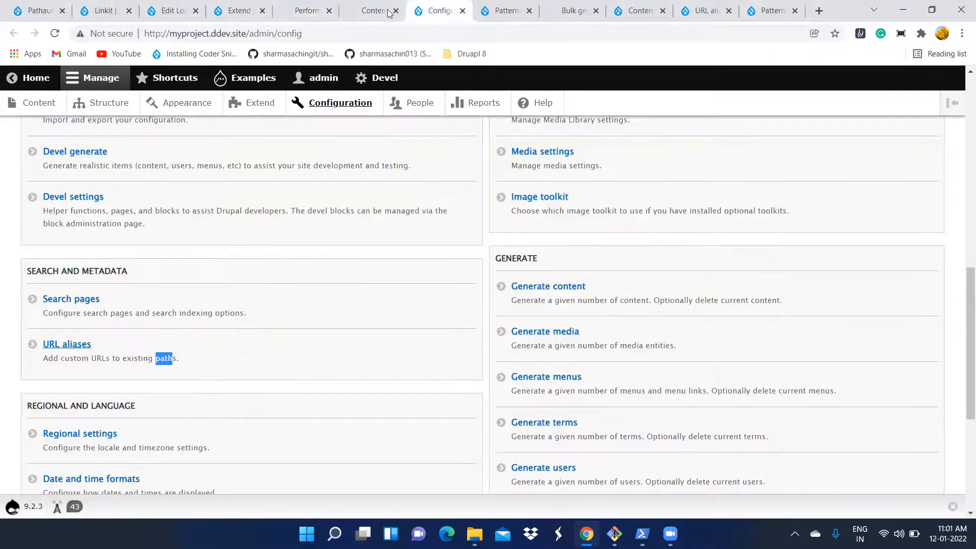
left_click(307, 11)
left_click(240, 11)
left_click(303, 11)
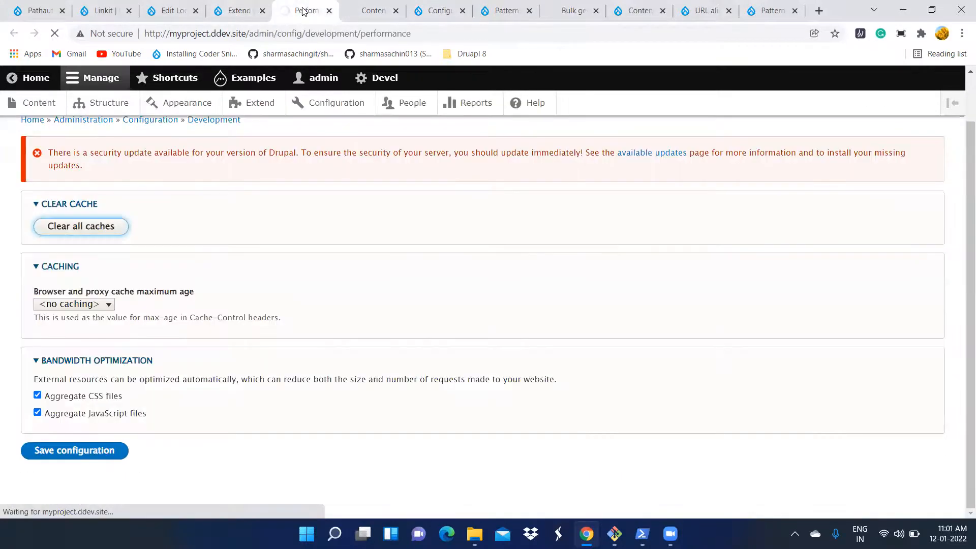
left_click(241, 11)
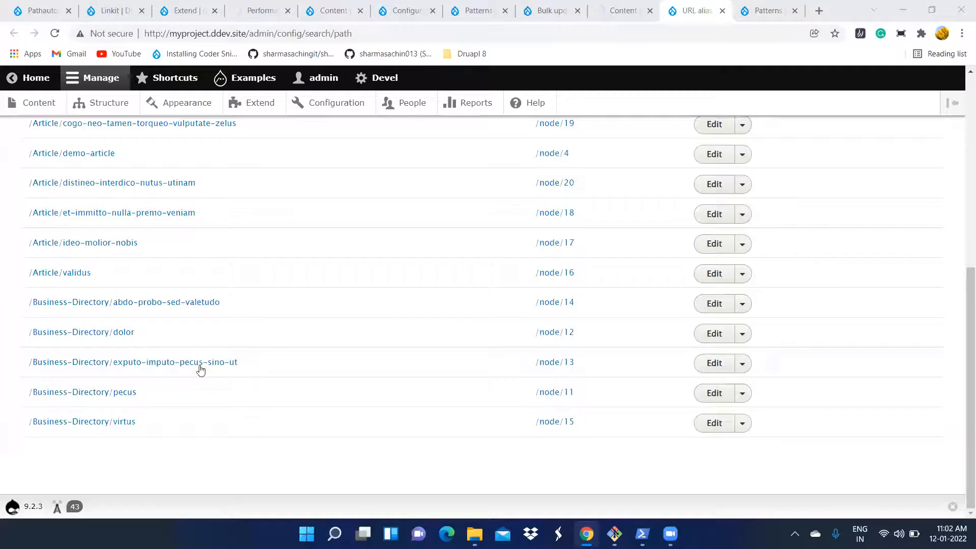
Examine the Article and Business Directory aliases and their system paths in the URL aliases list.
scroll(203, 374, "down", 1)
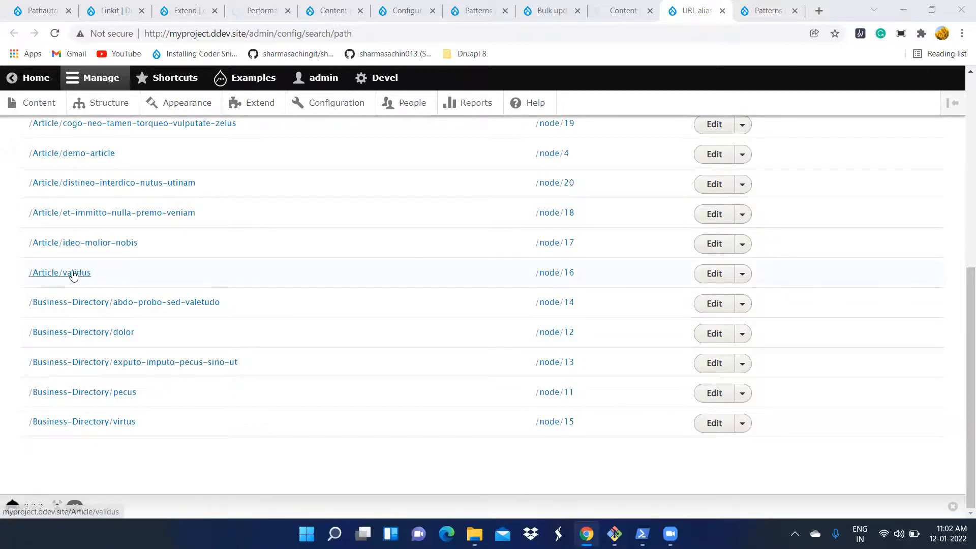
scroll(112, 327, "up", 8)
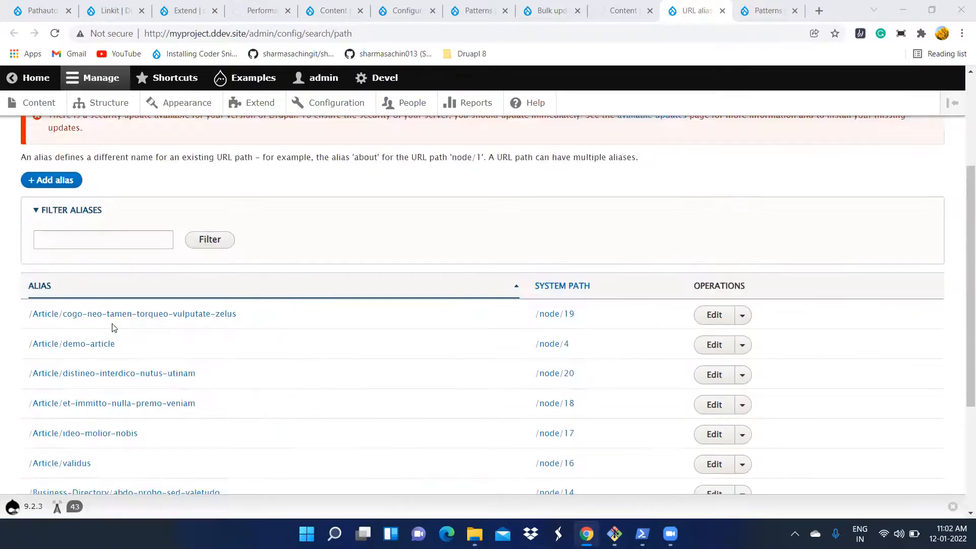
scroll(112, 327, "down", 8)
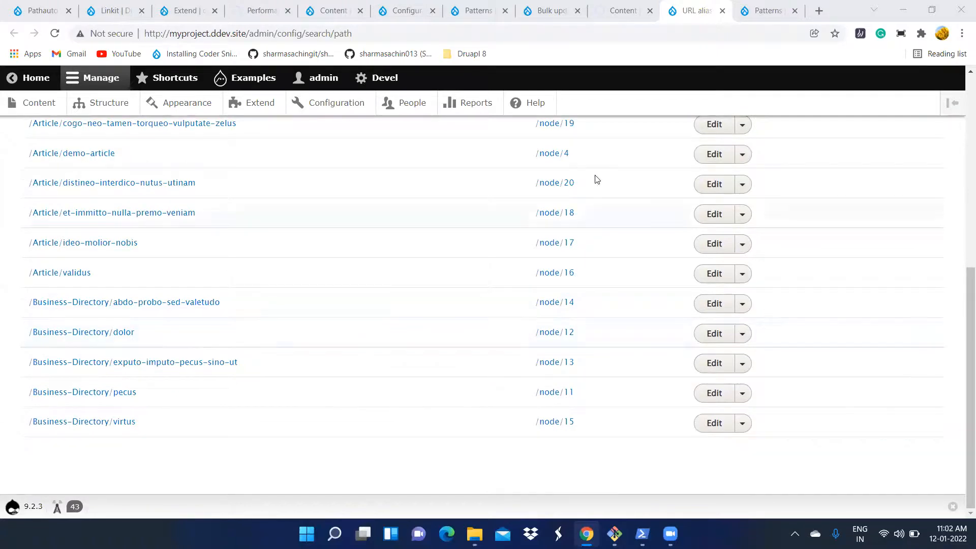
scroll(327, 348, "up", 3)
scroll(327, 348, "down", 3)
scroll(202, 319, "up", 3)
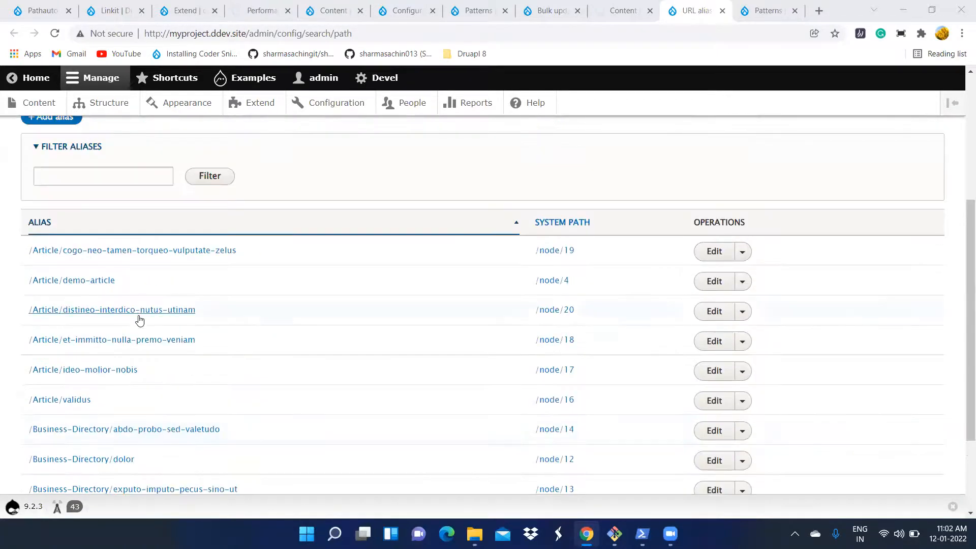
scroll(140, 318, "down", 3)
scroll(188, 350, "up", 3)
scroll(188, 350, "down", 3)
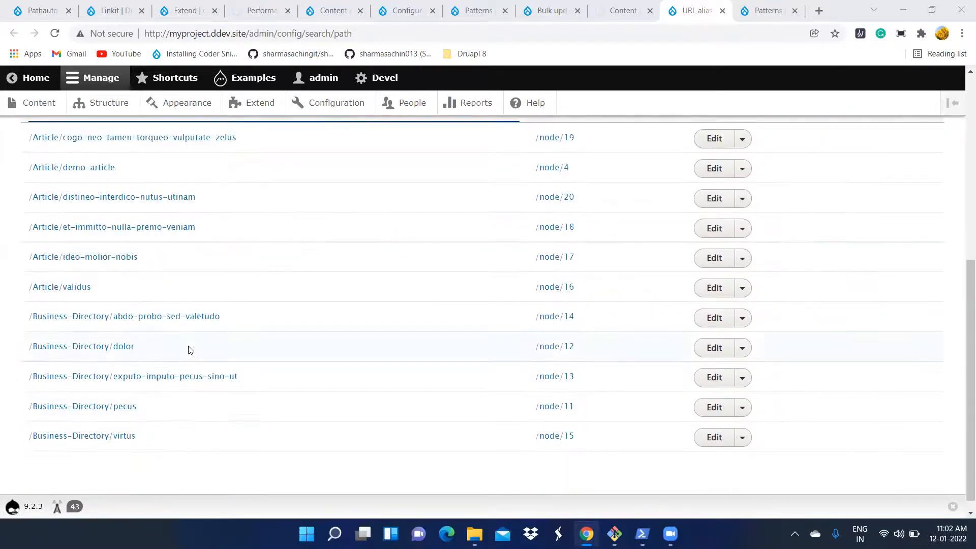
Recheck the saved patterns, then look through the items in the Content overview.
left_click(473, 12)
scroll(510, 285, "down", 2)
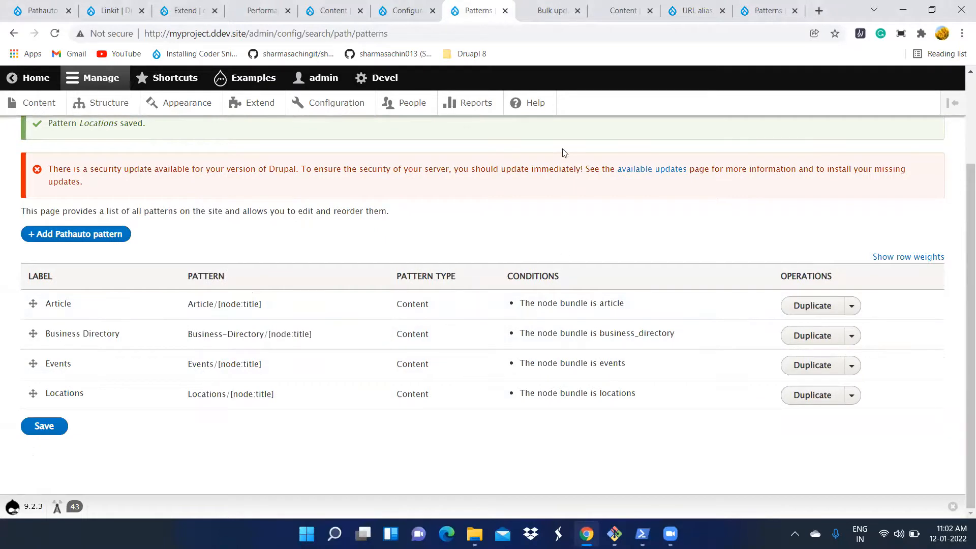
left_click(543, 12)
left_click(623, 11)
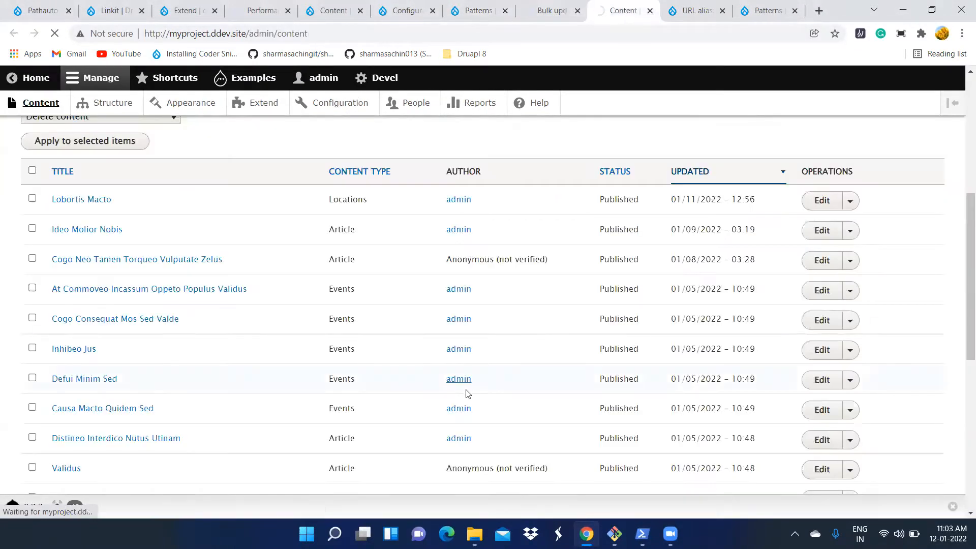
scroll(413, 404, "down", 5)
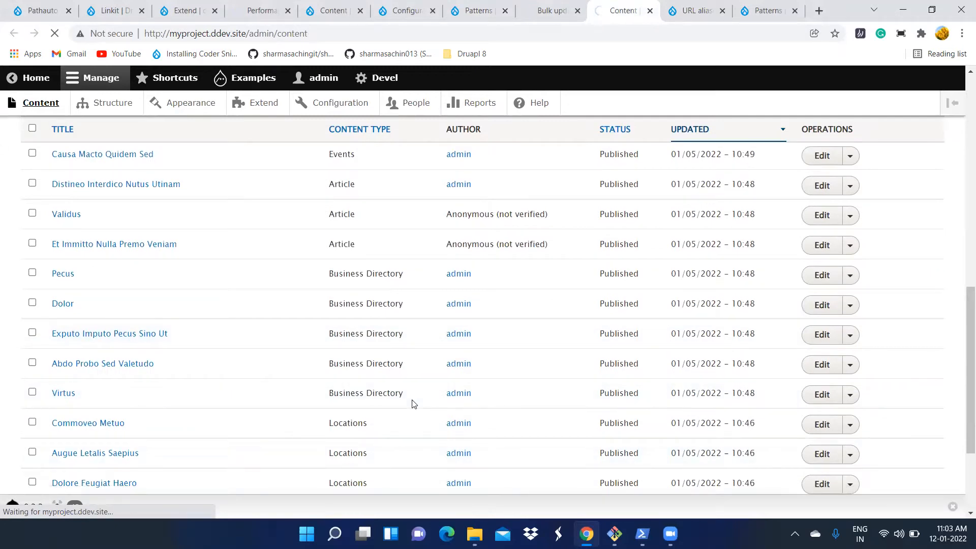